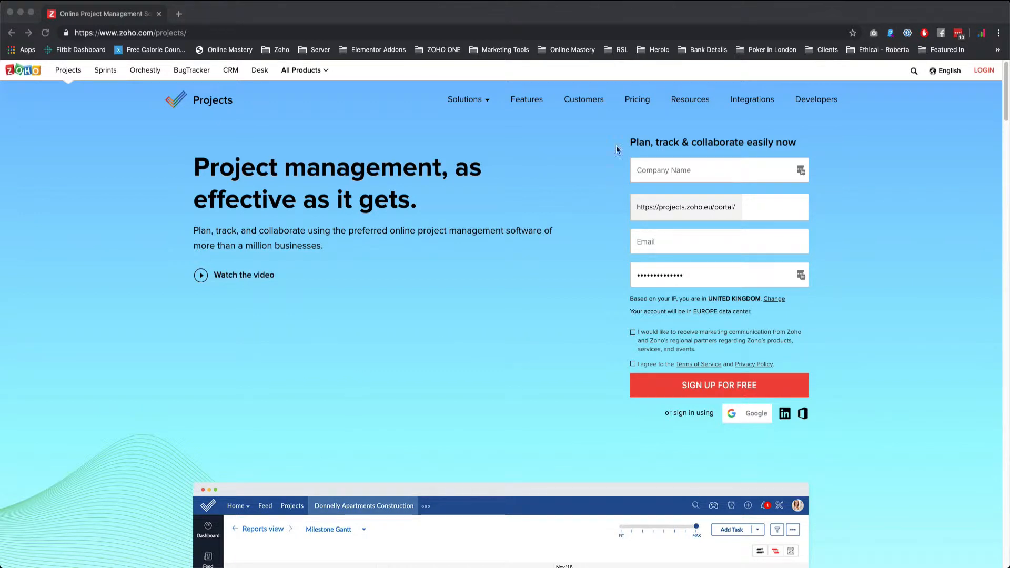
Open the sign-up form for the always free plan from the pricing page and enter Online Mastery as the company name
{"action": "left_click", "coordinate": [638, 100]}
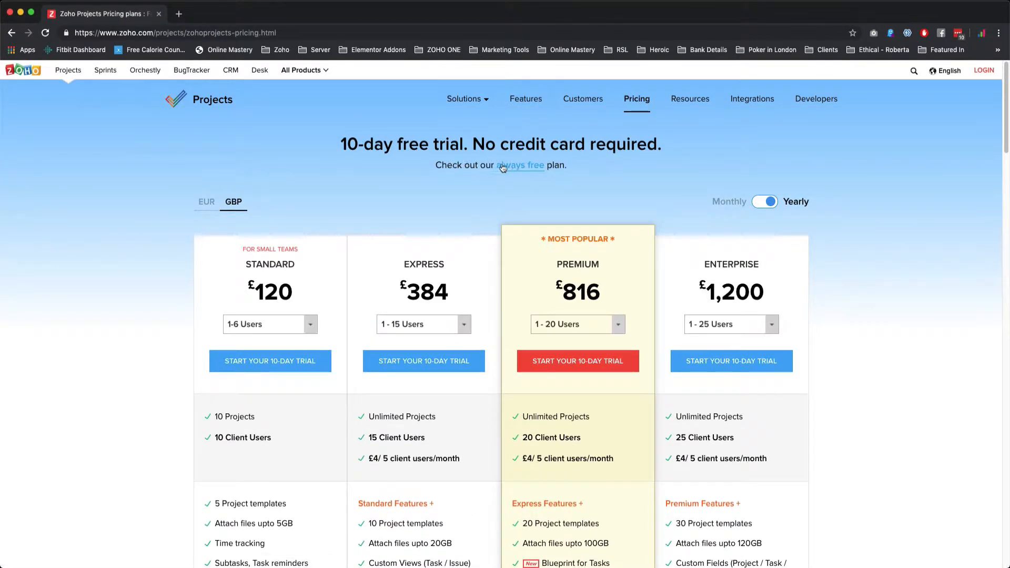
{"action": "left_click", "coordinate": [511, 165]}
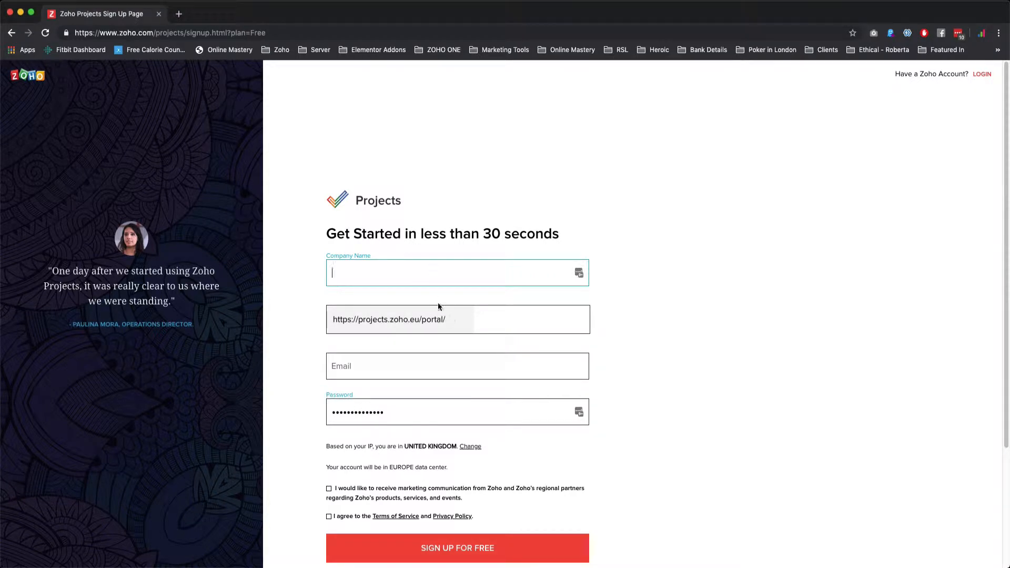
{"action": "type", "text": "Online Mastery"}
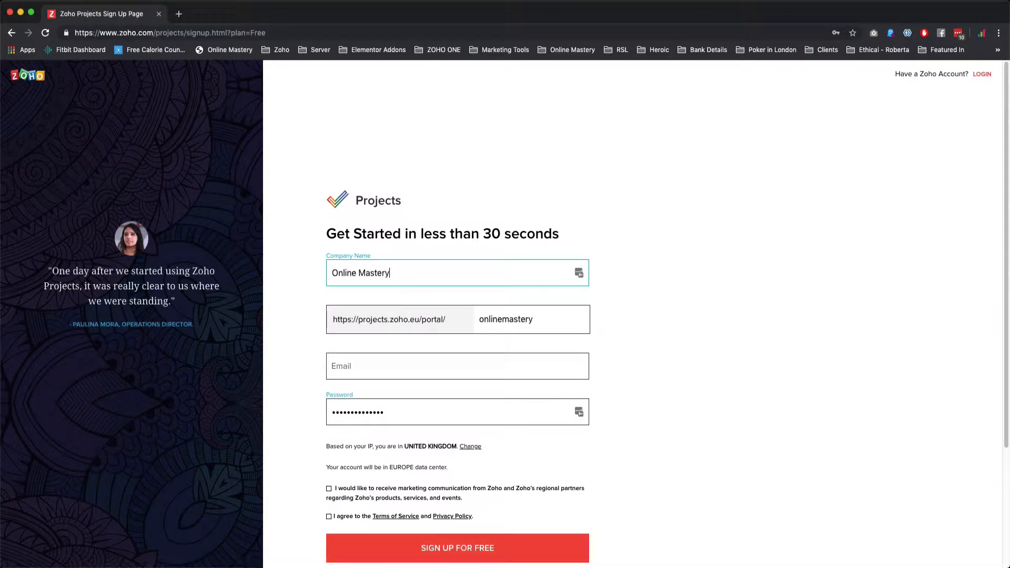
{"action": "key", "text": "Tab"}
{"action": "key", "text": "Tab"}
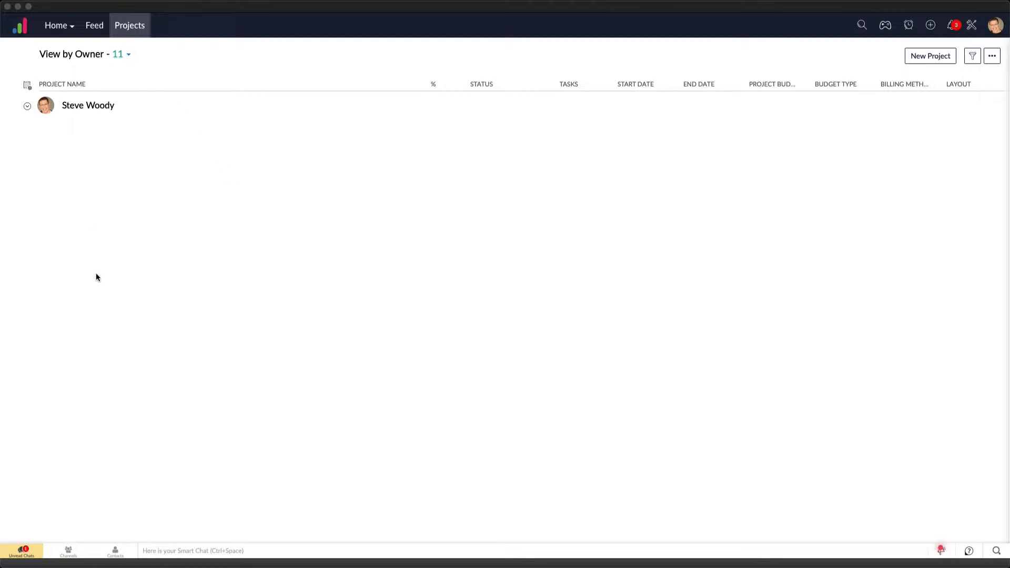
Open the home dashboard and look through its work item, overview, timesheet and global report widgets
{"action": "left_click", "coordinate": [59, 25]}
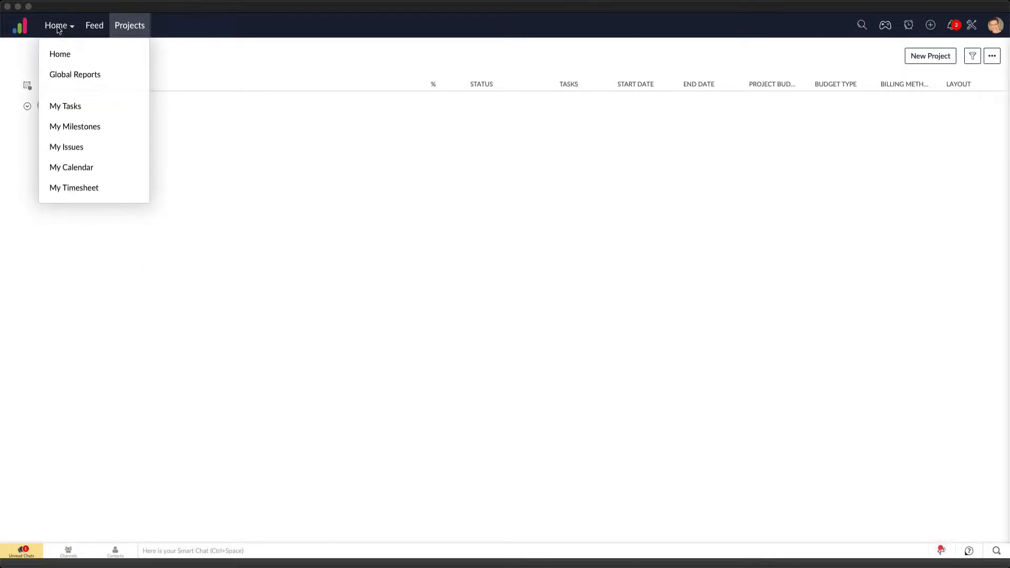
{"action": "left_click", "coordinate": [62, 53]}
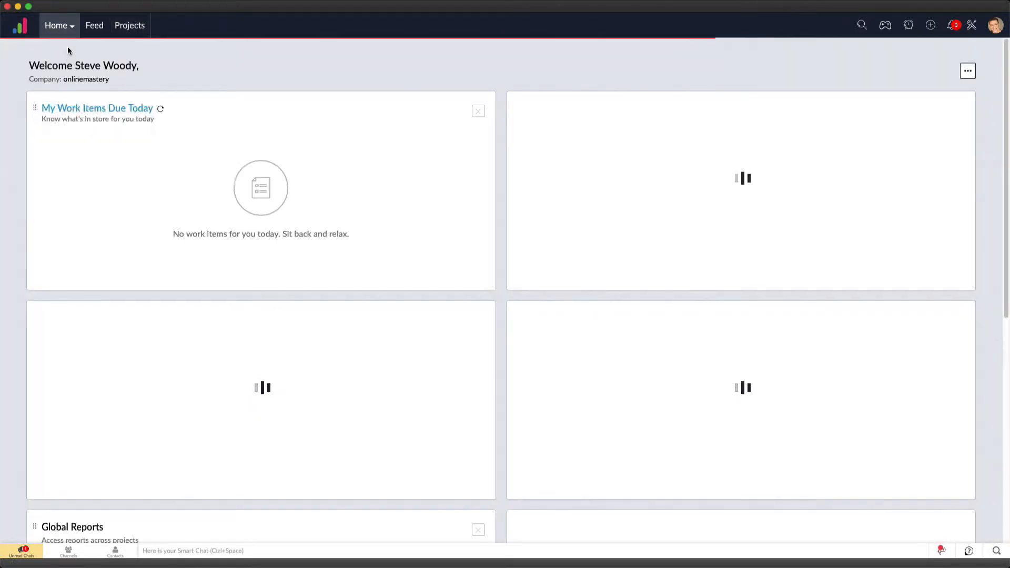
{"action": "scroll", "coordinate": [412, 286], "scroll_direction": "down", "scroll_amount": 1}
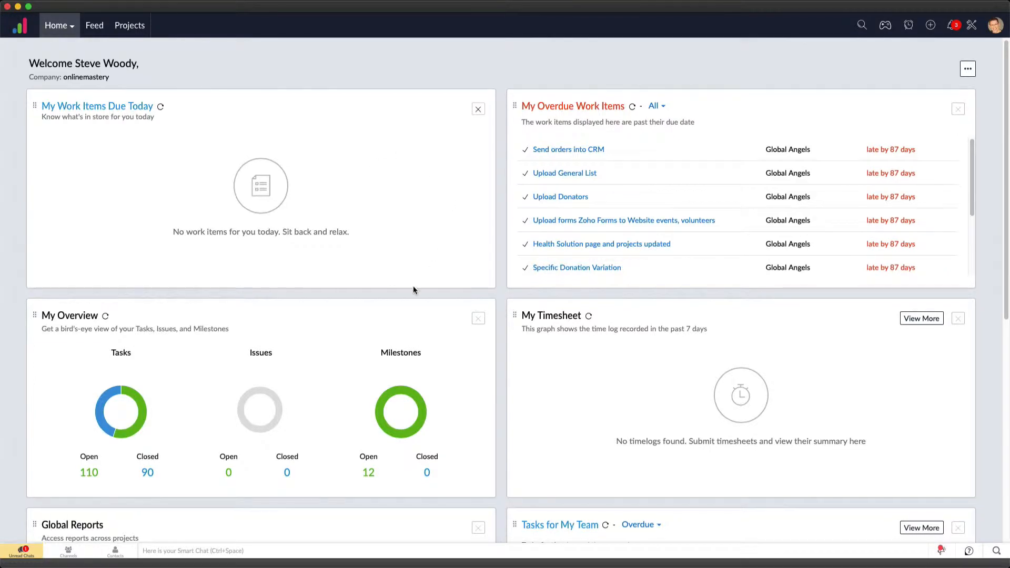
{"action": "scroll", "coordinate": [315, 307], "scroll_direction": "down", "scroll_amount": 8}
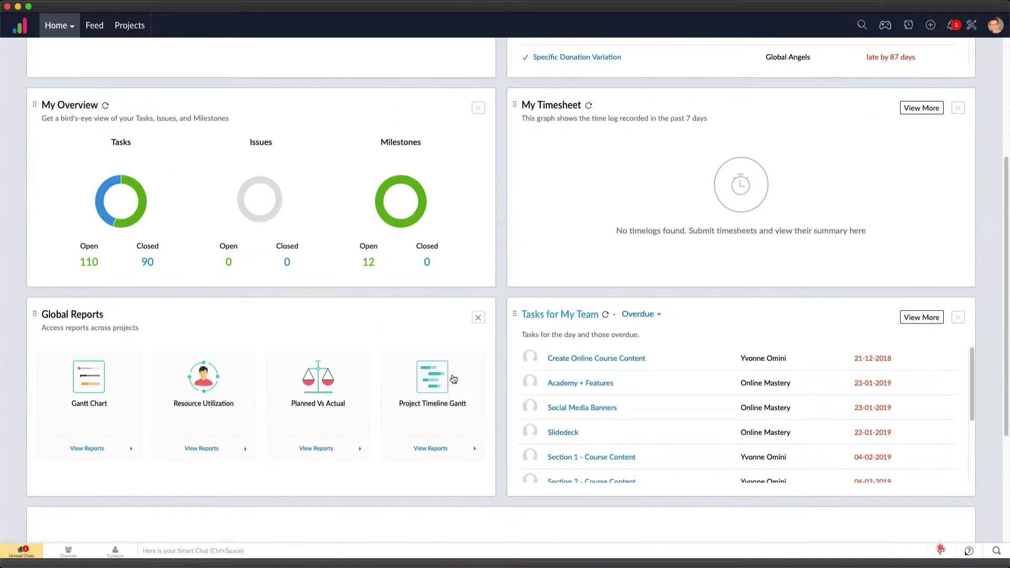
{"action": "scroll", "coordinate": [422, 311], "scroll_direction": "up", "scroll_amount": 4}
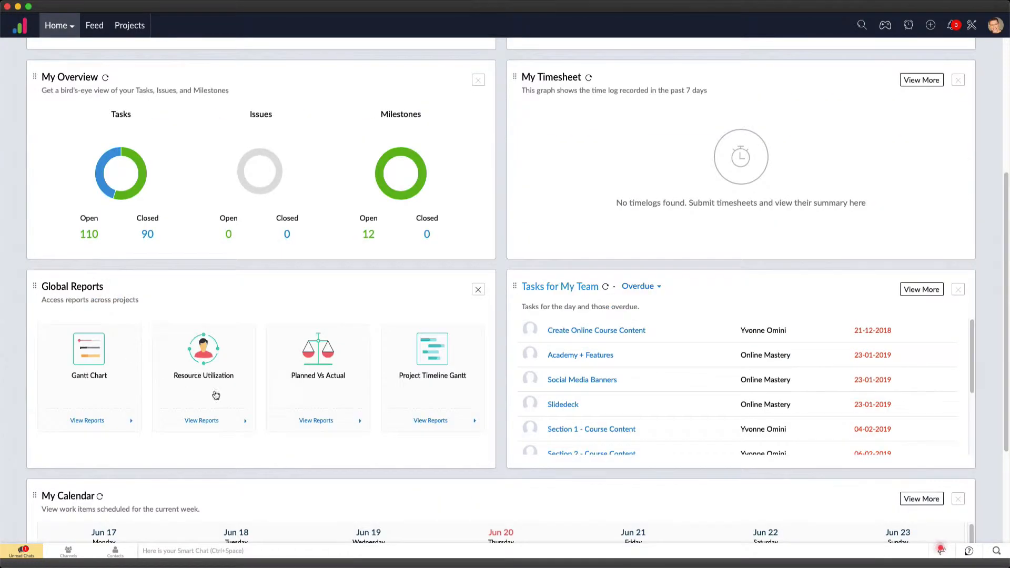
{"action": "scroll", "coordinate": [406, 217], "scroll_direction": "up", "scroll_amount": 4}
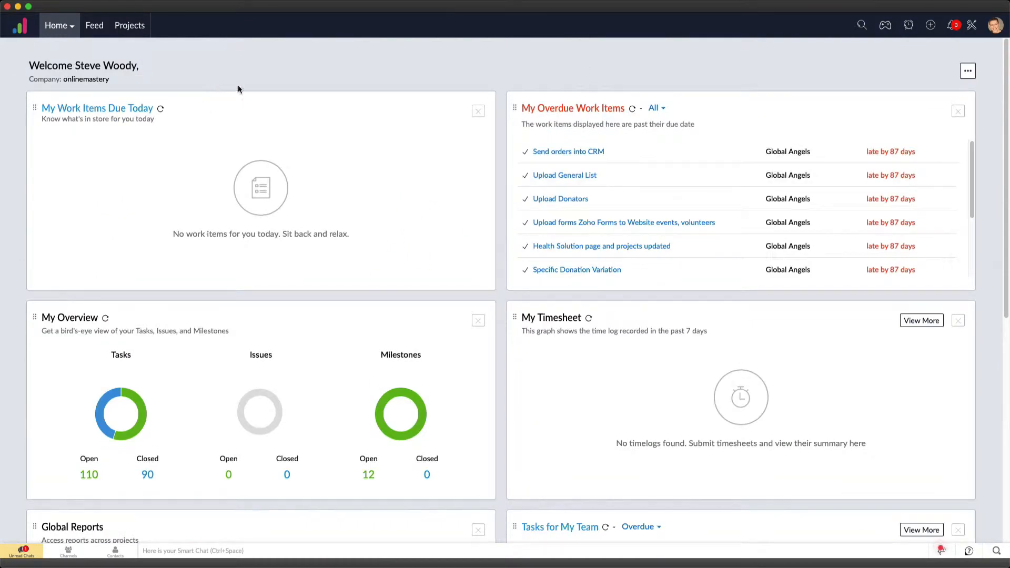
Look at the activity feed and return to the project list grouped by owner
{"action": "left_click", "coordinate": [148, 32]}
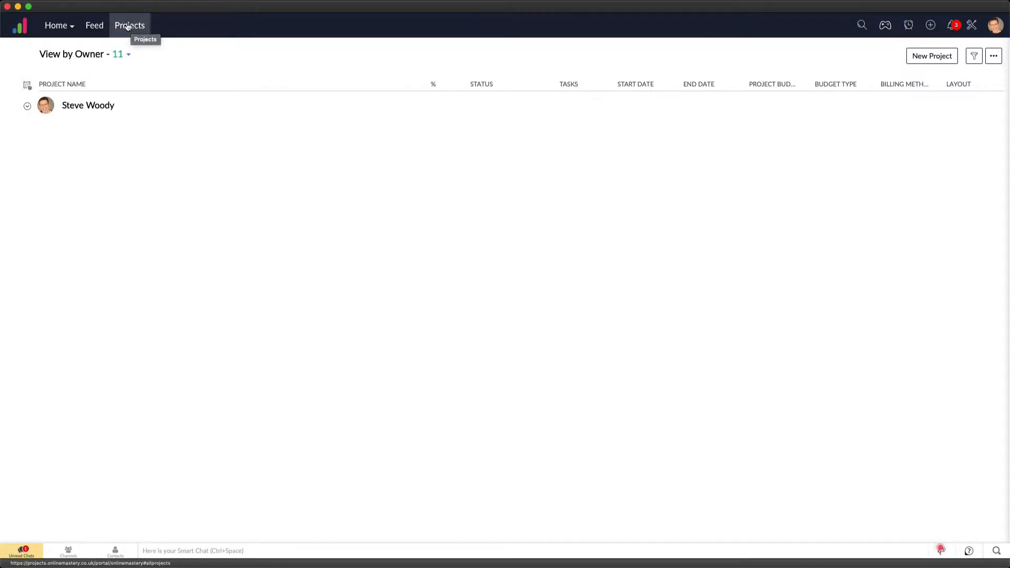
{"action": "mouse_move", "coordinate": [74, 25]}
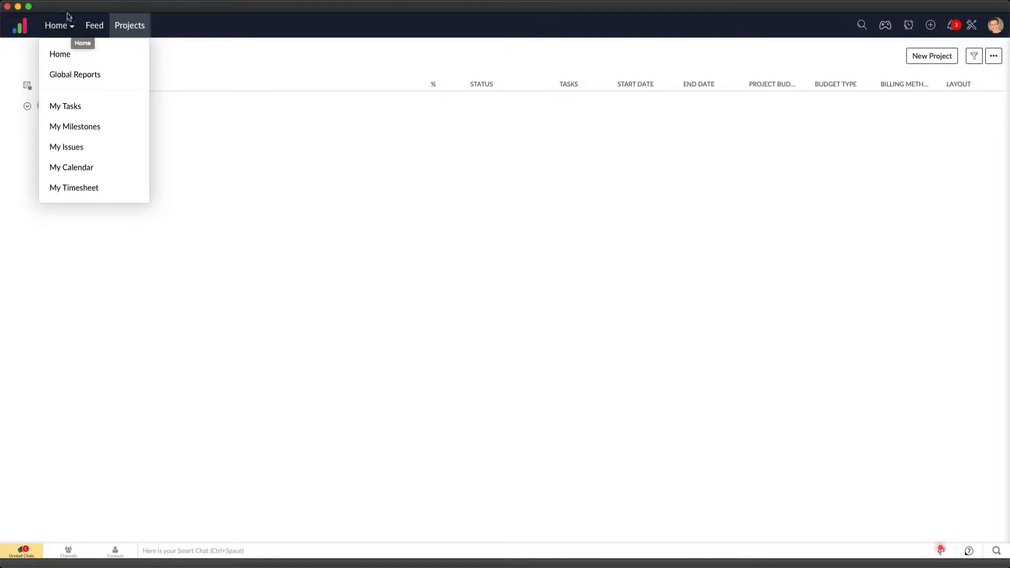
{"action": "left_click", "coordinate": [96, 26]}
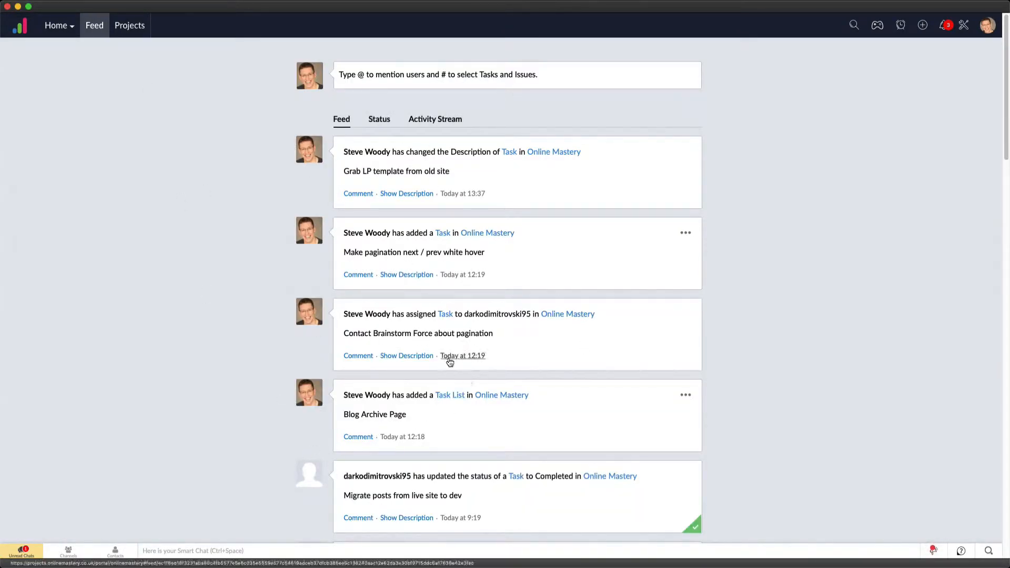
{"action": "left_click", "coordinate": [133, 26]}
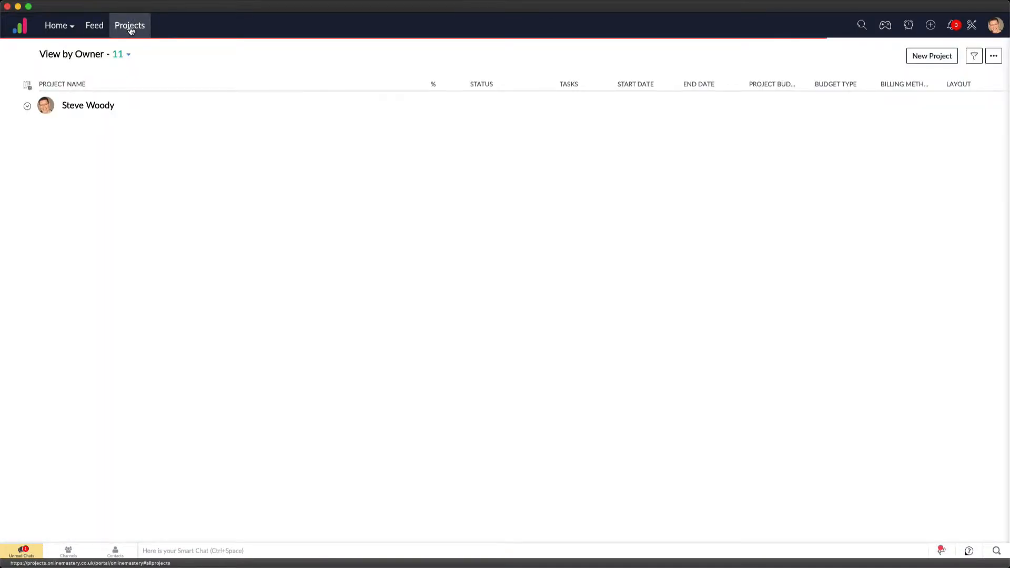
{"action": "left_click", "coordinate": [27, 107]}
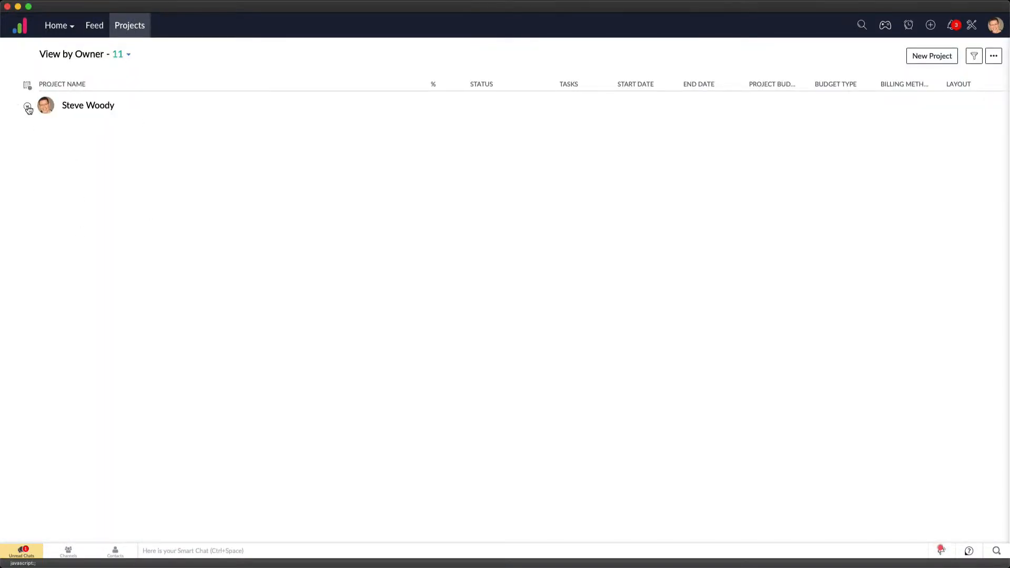
{"action": "left_click", "coordinate": [28, 108]}
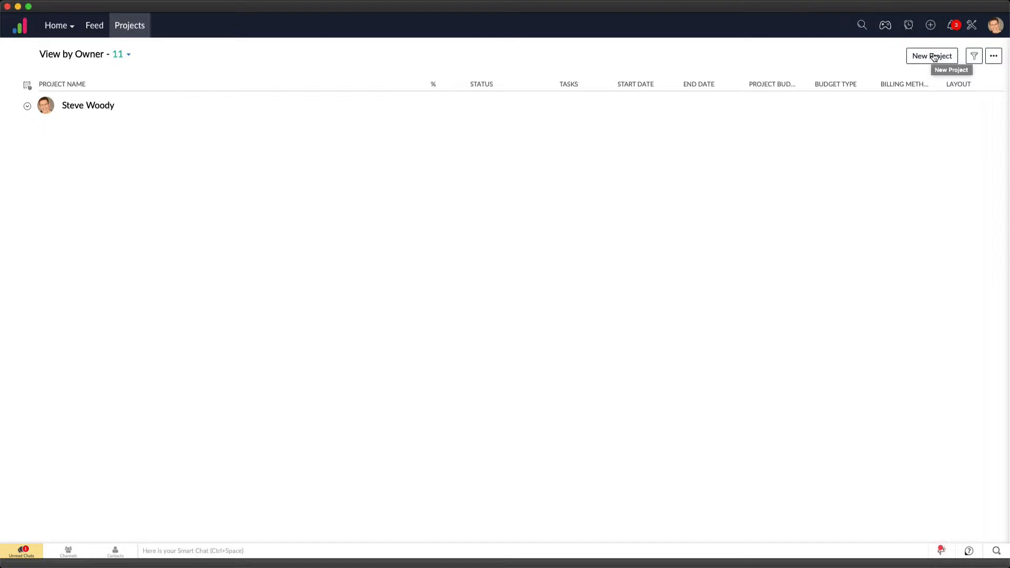
{"action": "left_click", "coordinate": [935, 57]}
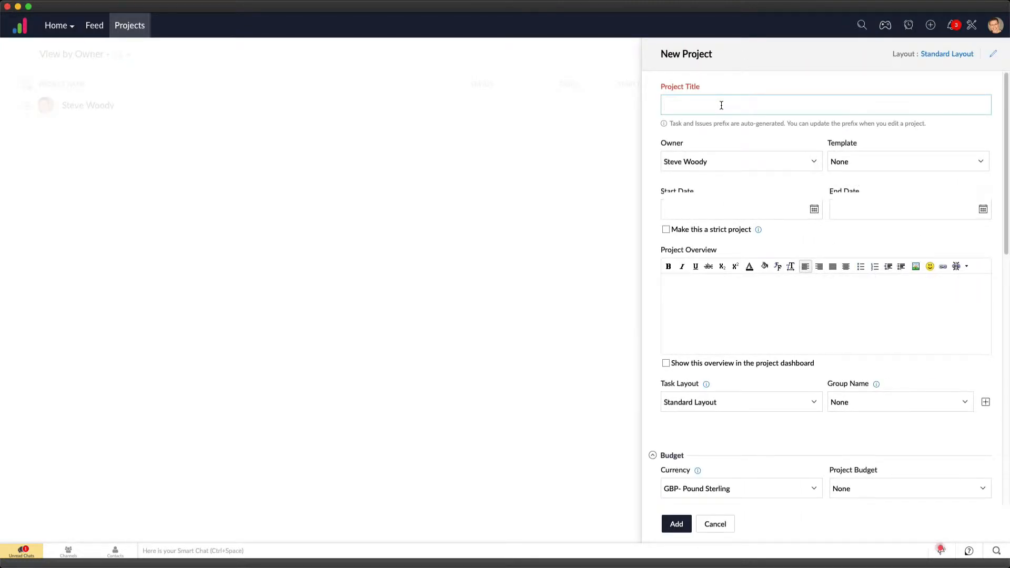
{"action": "type", "text": "Brain Dump"}
{"action": "left_click", "coordinate": [716, 524]}
Expand the owner's projects, open the Brain Dump project, glance at its milestones and show its task list
{"action": "left_click", "coordinate": [27, 107]}
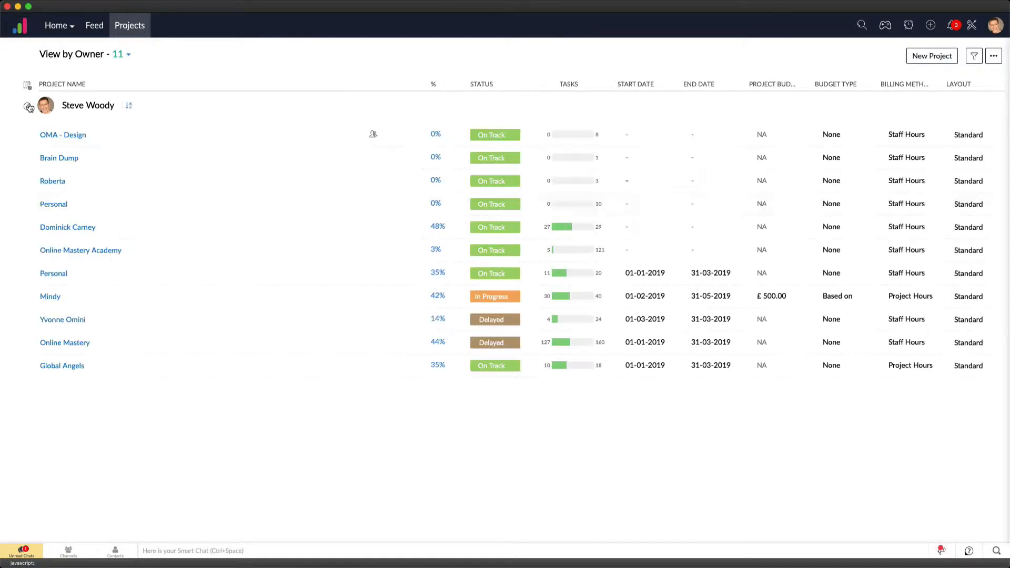
{"action": "left_click", "coordinate": [65, 160]}
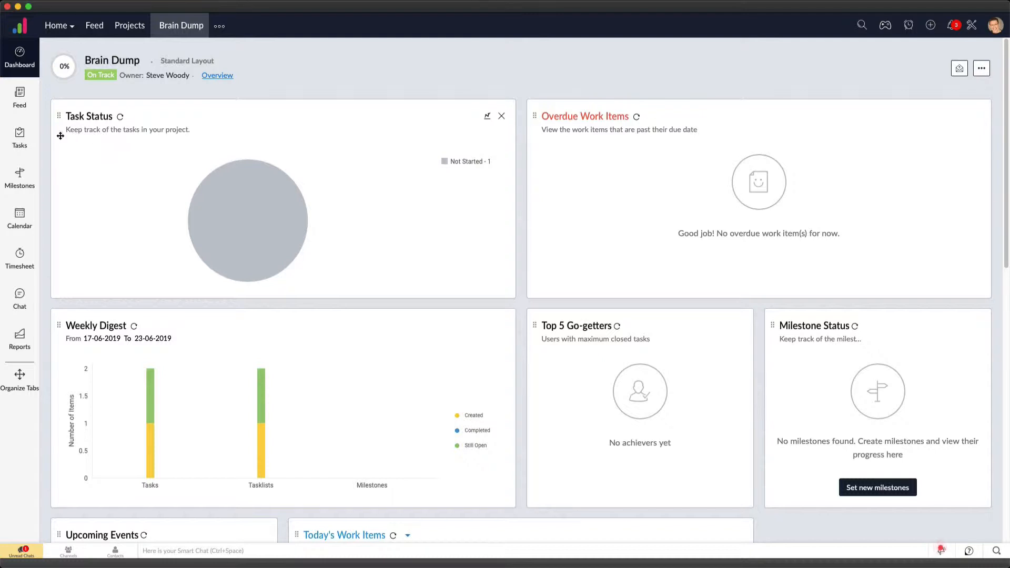
{"action": "left_click", "coordinate": [21, 143]}
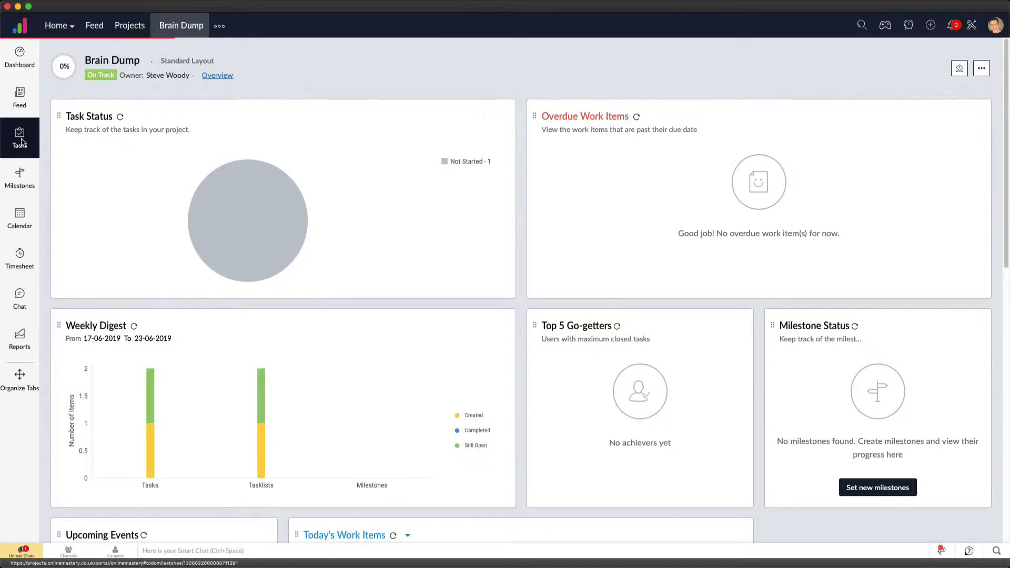
{"action": "left_click", "coordinate": [14, 183]}
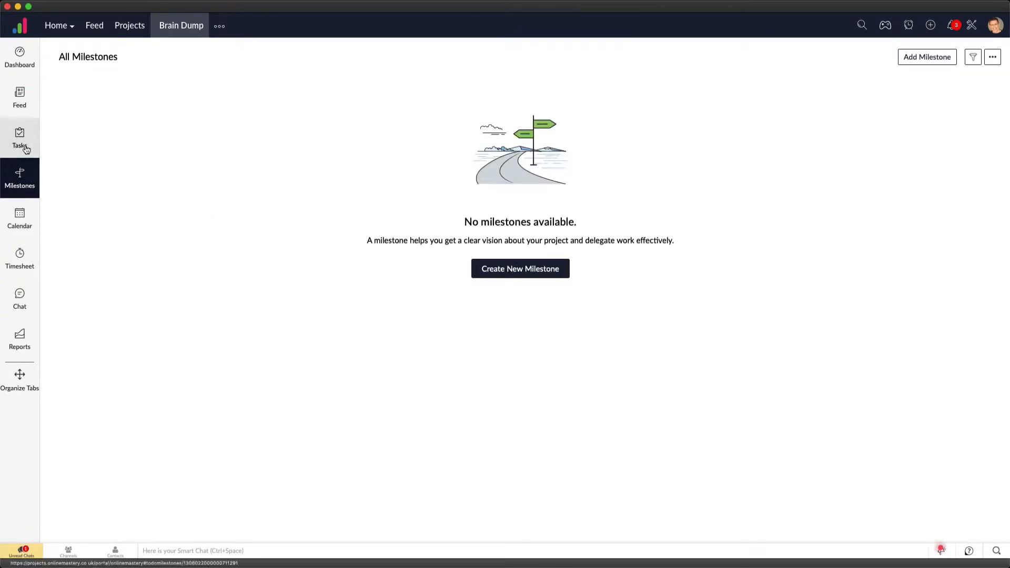
{"action": "left_click", "coordinate": [18, 140]}
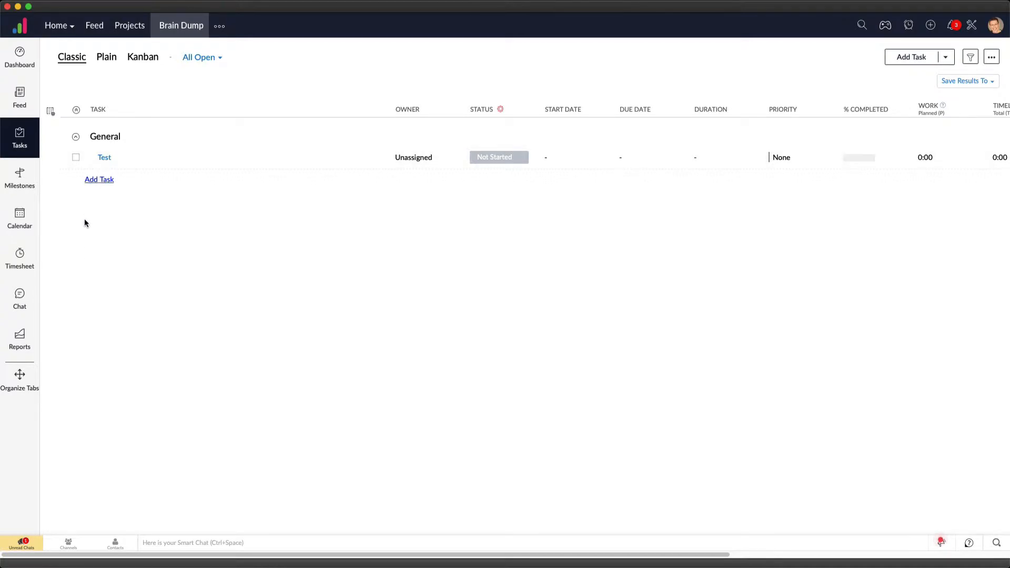
Add the tasks "Drink water" and "post on Social Media" to the General list of the Brain Dump project
{"action": "left_click", "coordinate": [97, 181]}
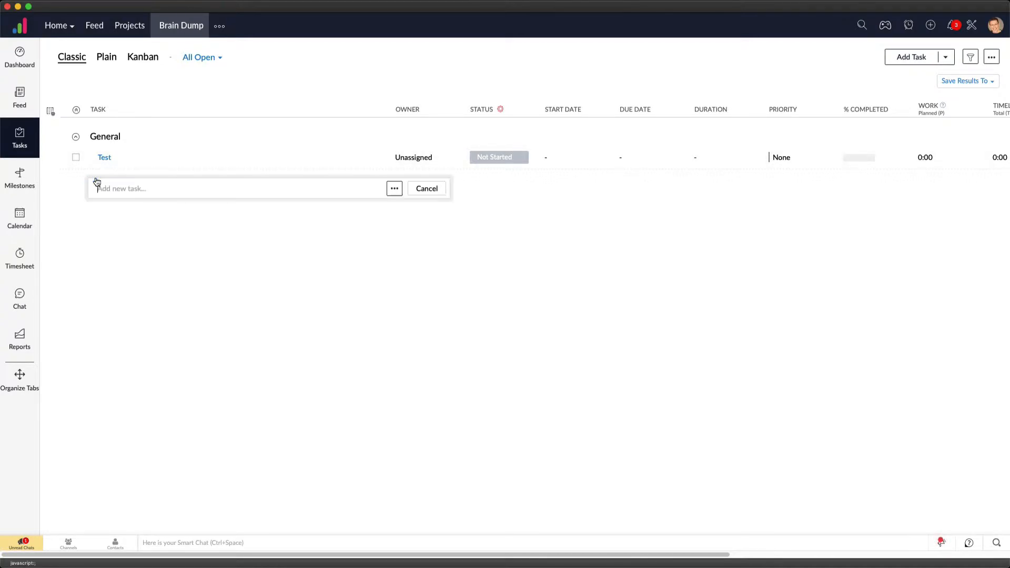
{"action": "type", "text": "Drink water"}
{"action": "key", "text": "Return"}
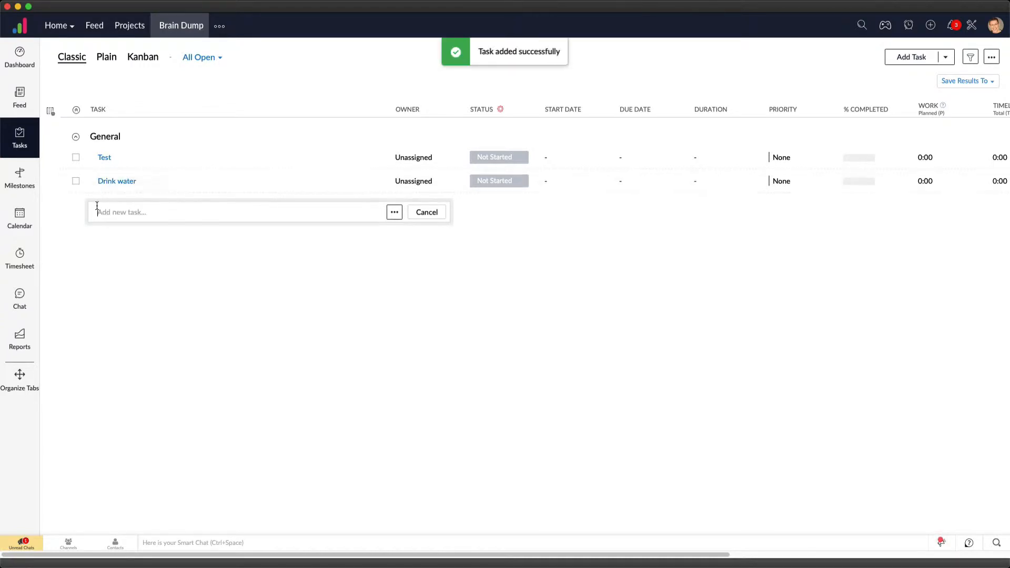
{"action": "type", "text": "post o"}
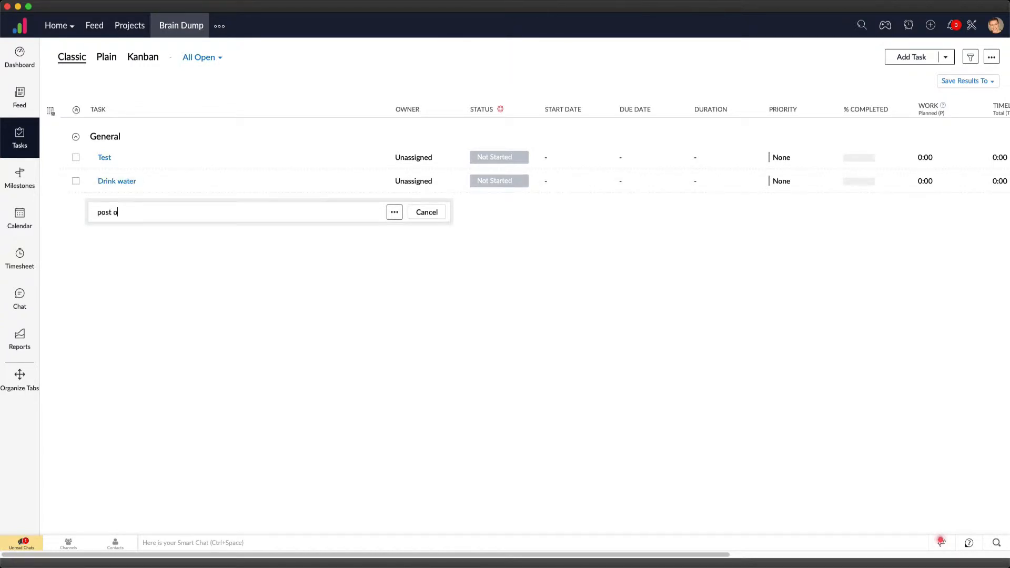
{"action": "type", "text": "n Social Media"}
{"action": "key", "text": "Return"}
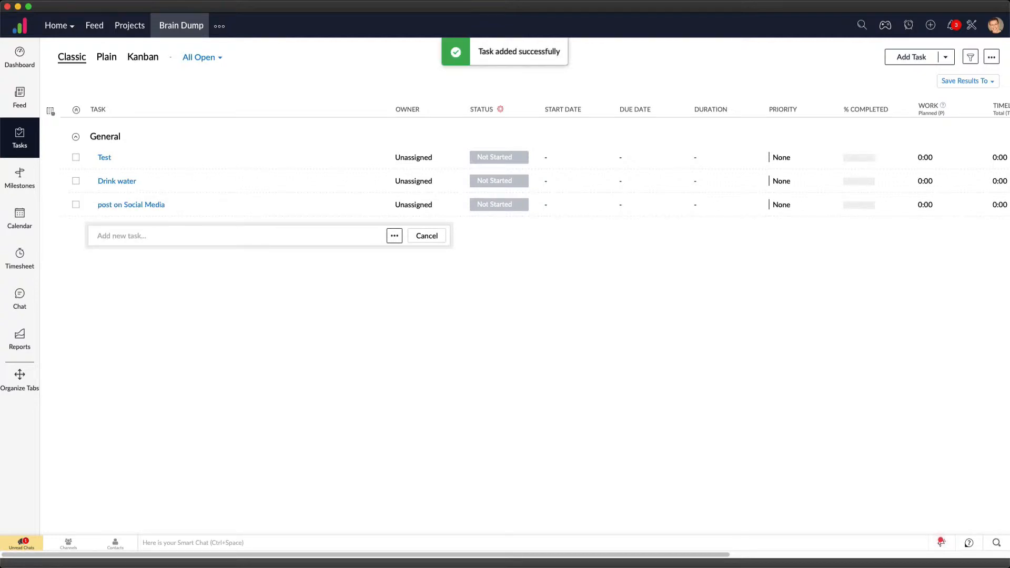
Add the tasks "Record Tiem Managment Video" and "Charge my Fitbit" to the General list
{"action": "type", "text": "Record "}
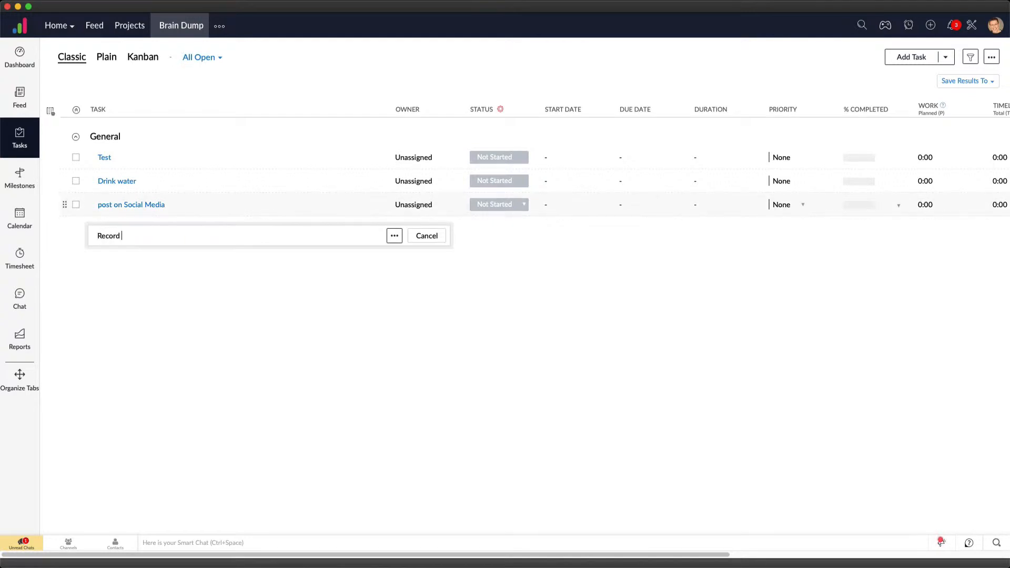
{"action": "type", "text": "Tiem Managmne"}
{"action": "key", "text": "BackSpace"}
{"action": "key", "text": "BackSpace"}
{"action": "type", "text": "ent Video"}
{"action": "key", "text": "Return"}
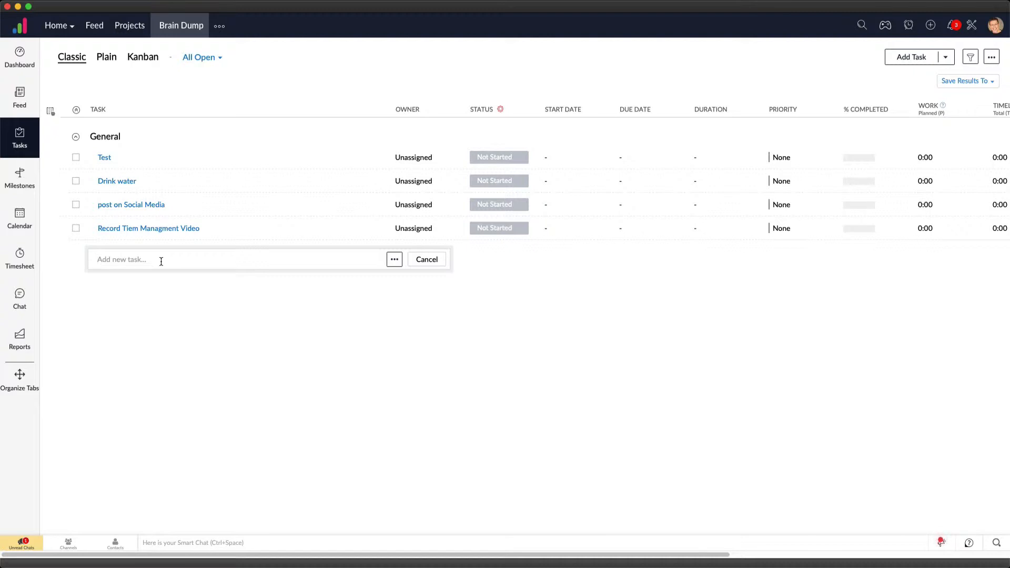
{"action": "type", "text": "Charge my Fitbit"}
{"action": "key", "text": "Return"}
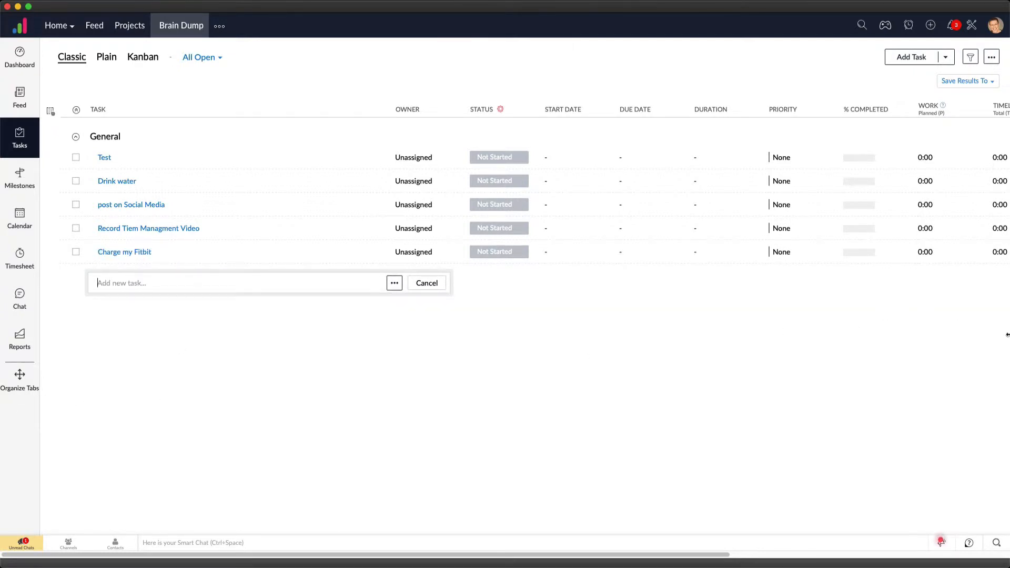
Shrink the project window to a narrow column and place it along the right edge of the desktop
{"action": "left_click_drag", "start_coordinate": [1008, 337], "coordinate": [253, 377]}
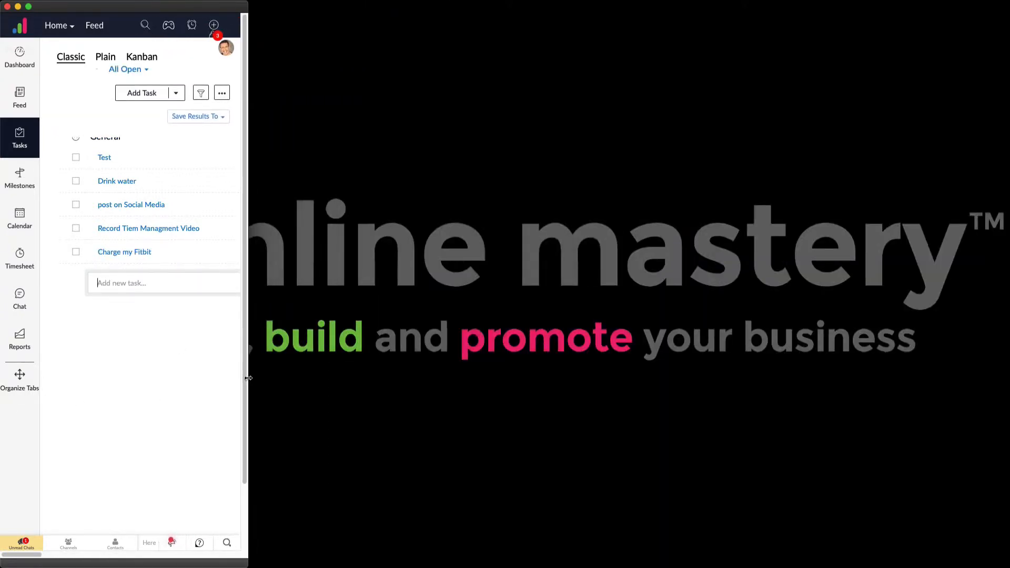
{"action": "left_click_drag", "start_coordinate": [163, 8], "coordinate": [913, 10]}
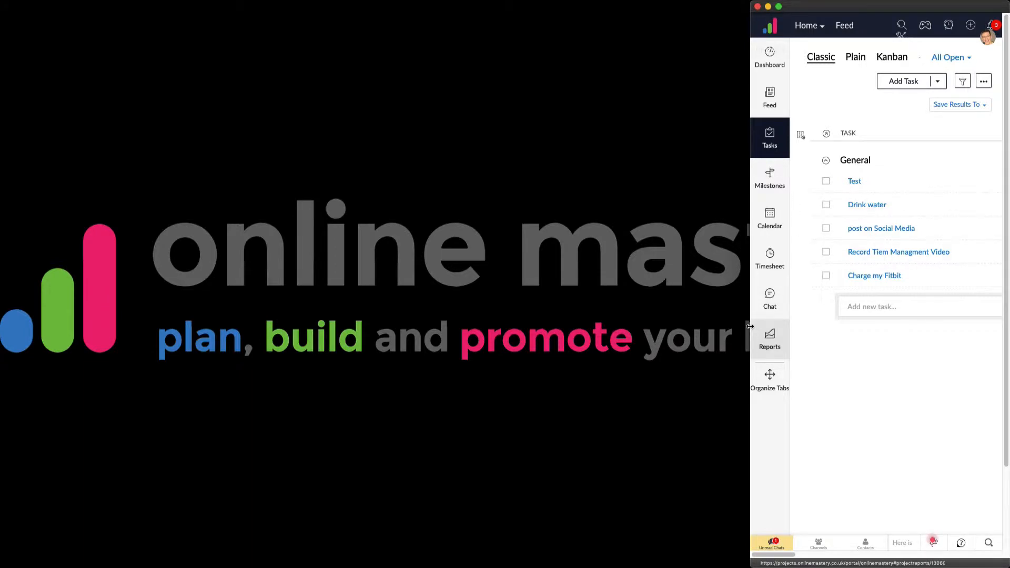
{"action": "left_click_drag", "start_coordinate": [750, 327], "coordinate": [705, 326]}
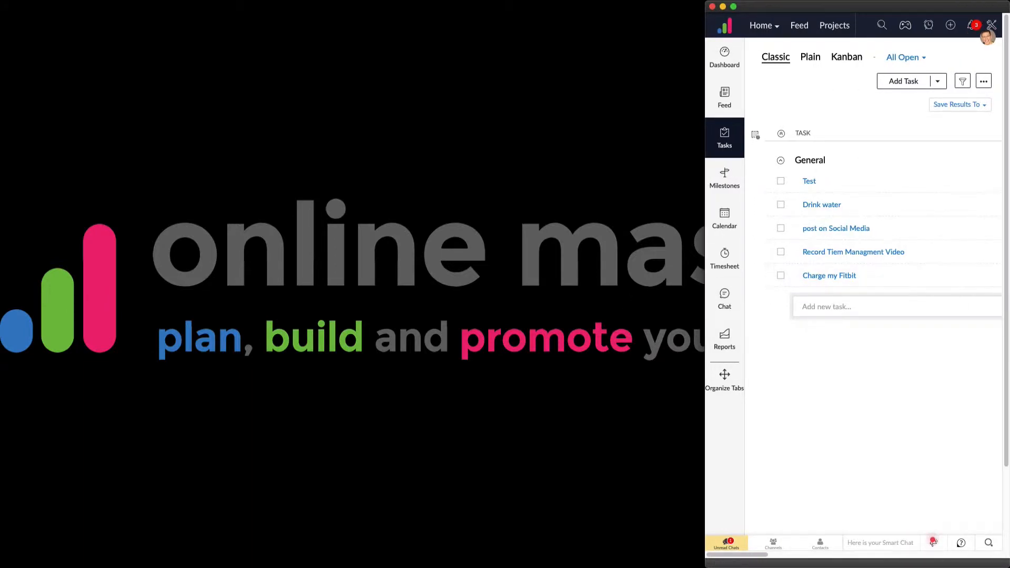
Add the task "Send Email to Tema" to the General list
{"action": "left_click", "coordinate": [818, 308]}
{"action": "type", "text": "Send Email to Tema"}
{"action": "key", "text": "Return"}
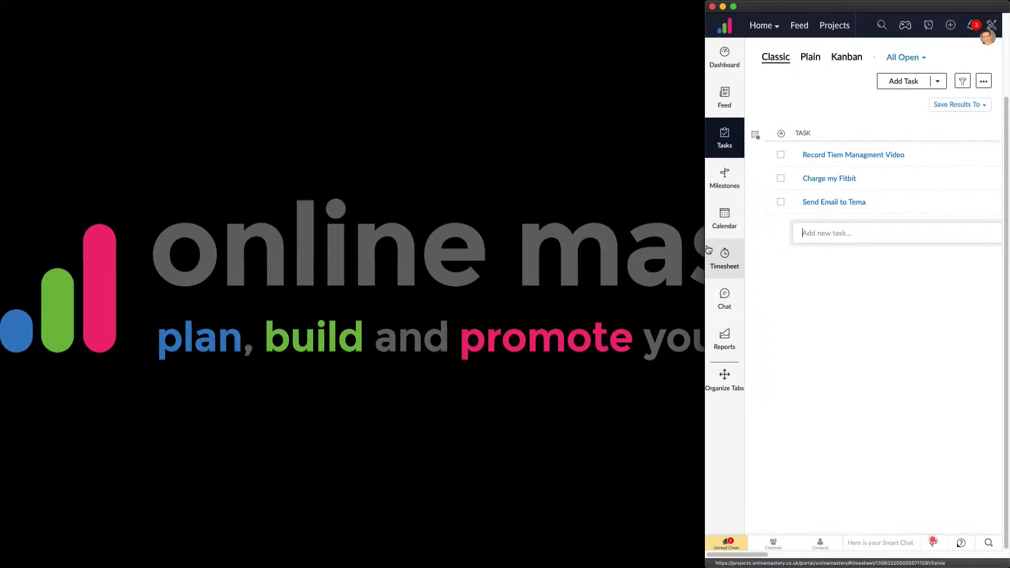
Widen the project window to the full screen width and open the details of the "Send Email to Tema" task
{"action": "left_click_drag", "start_coordinate": [706, 249], "coordinate": [1, 250]}
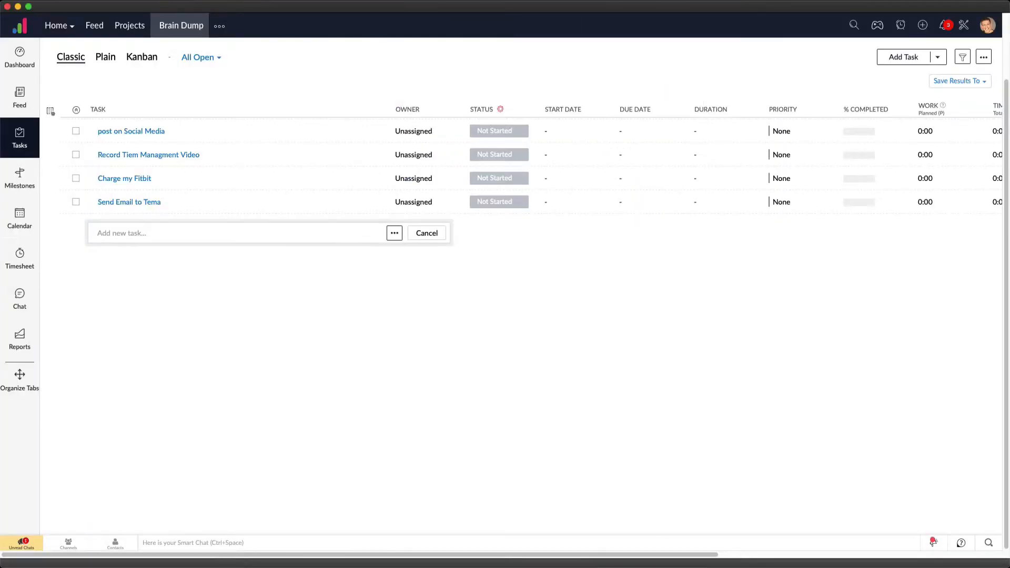
{"action": "left_click", "coordinate": [134, 203]}
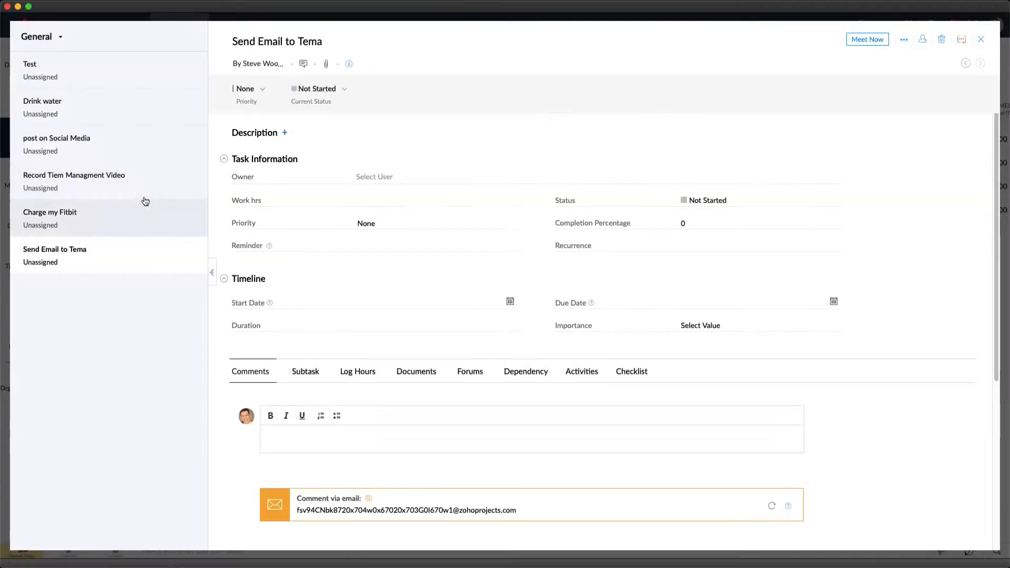
Correct the title of the open task to "Send Email to Team"
{"action": "left_click", "coordinate": [326, 41]}
{"action": "key", "text": "BackSpace"}
{"action": "key", "text": "BackSpace"}
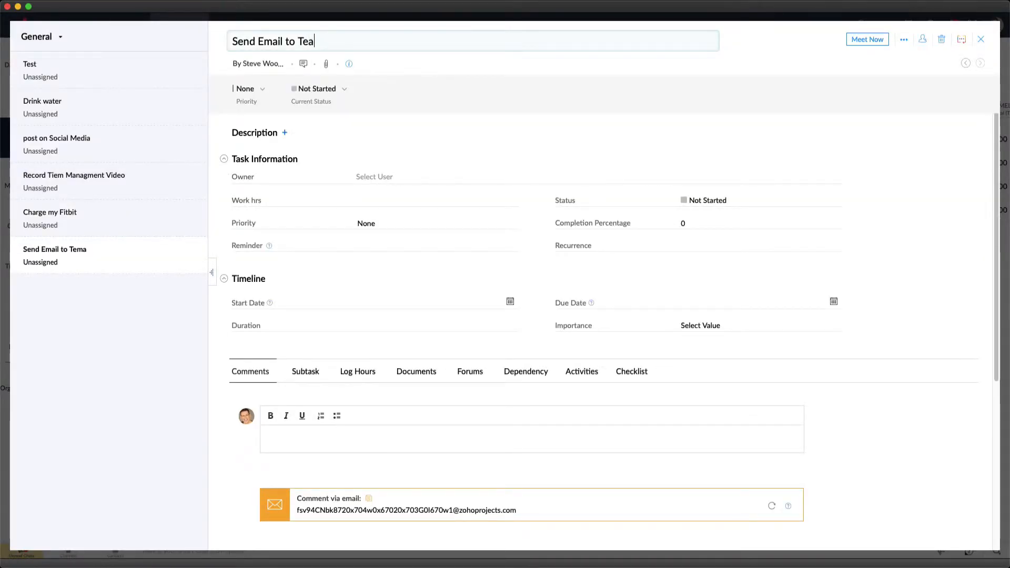
{"action": "type", "text": "am"}
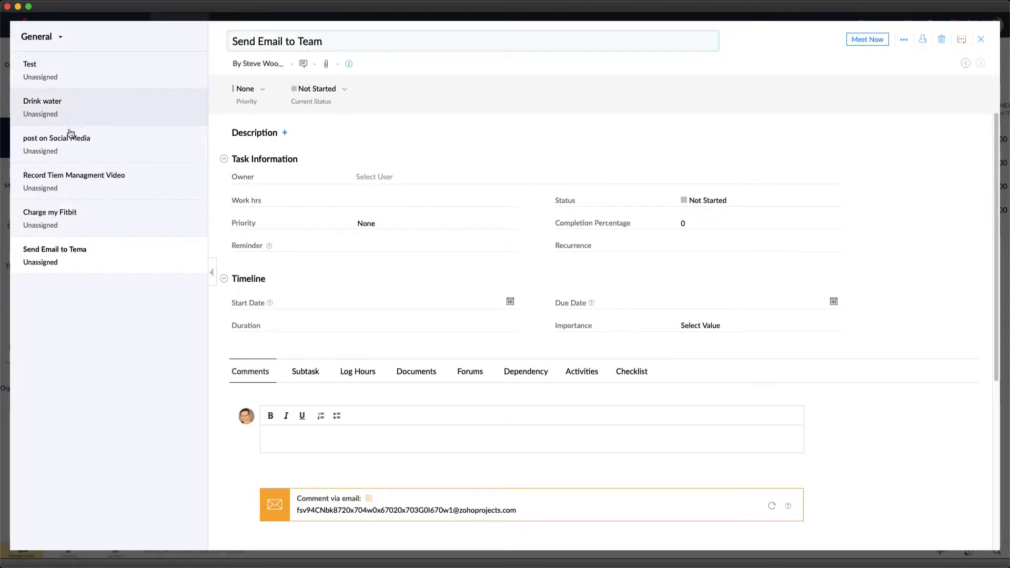
Correct the title of the "Record Tiem Managment Video" task to "Record Time Managment Video" and close its details
{"action": "left_click", "coordinate": [90, 194]}
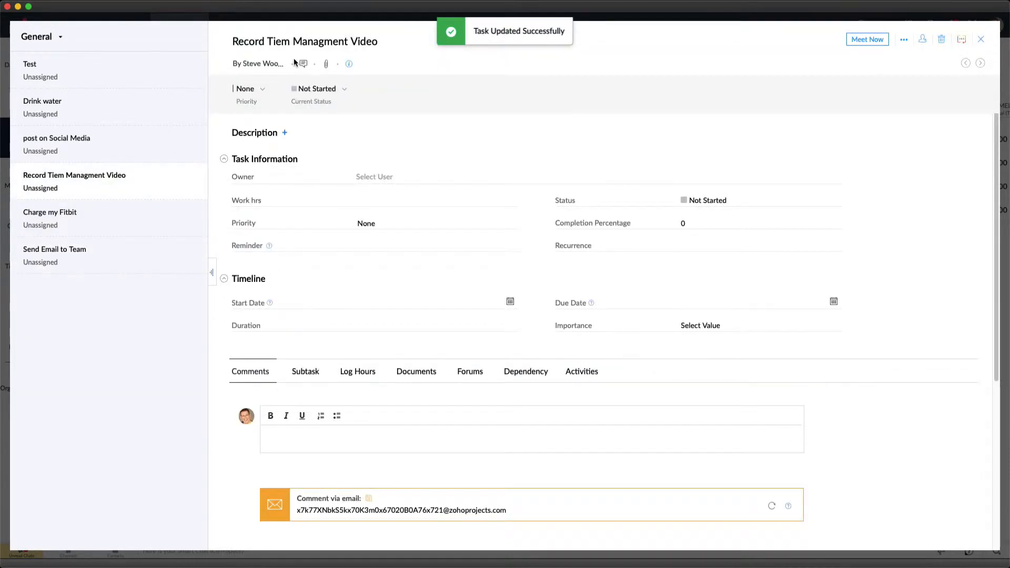
{"action": "left_click", "coordinate": [290, 41]}
{"action": "key", "text": "BackSpace"}
{"action": "key", "text": "BackSpace"}
{"action": "type", "text": "me"}
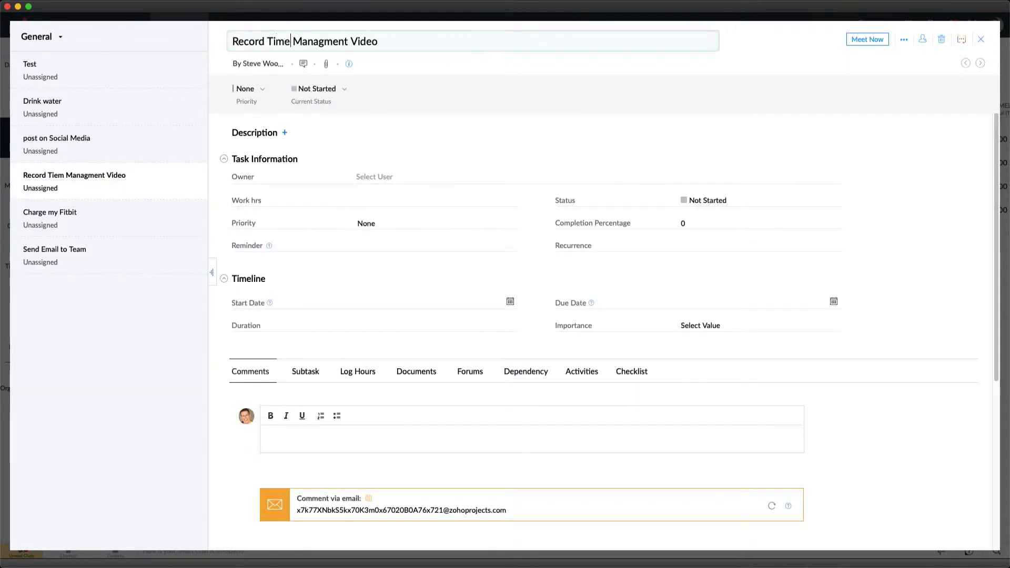
{"action": "left_click", "coordinate": [982, 40]}
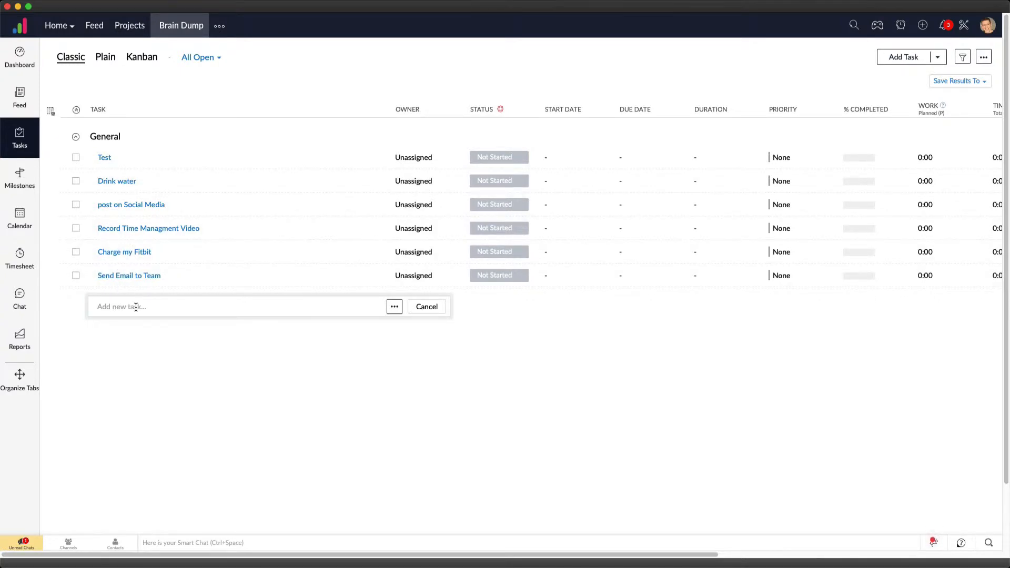
Add the tasks "Setup new Email system", "Create Email signature" and "Send Test Email" to the General list
{"action": "type", "text": "Setup new Email system"}
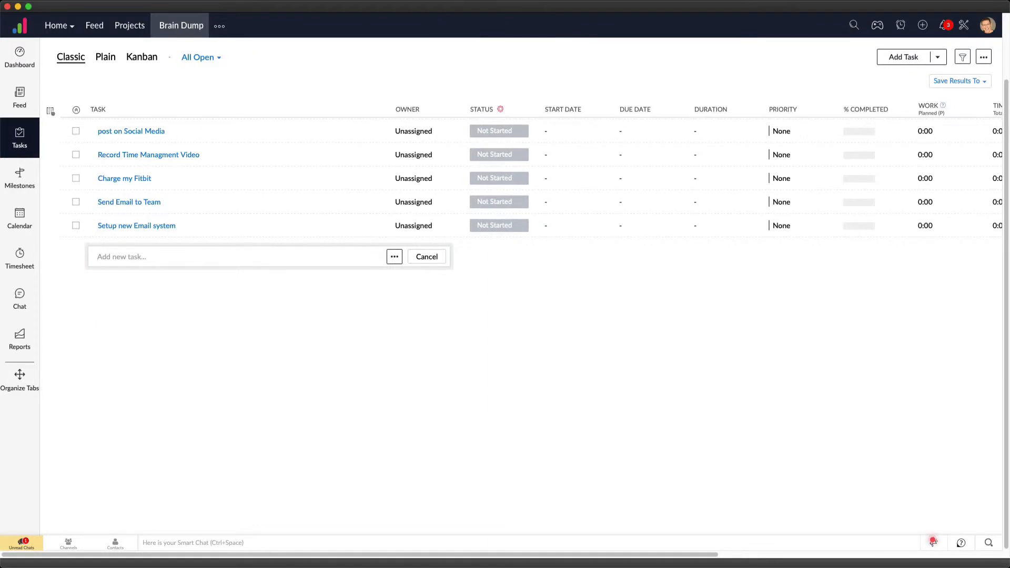
{"action": "type", "text": "Create Email signature"}
{"action": "key", "text": "Return"}
{"action": "type", "text": "Send "}
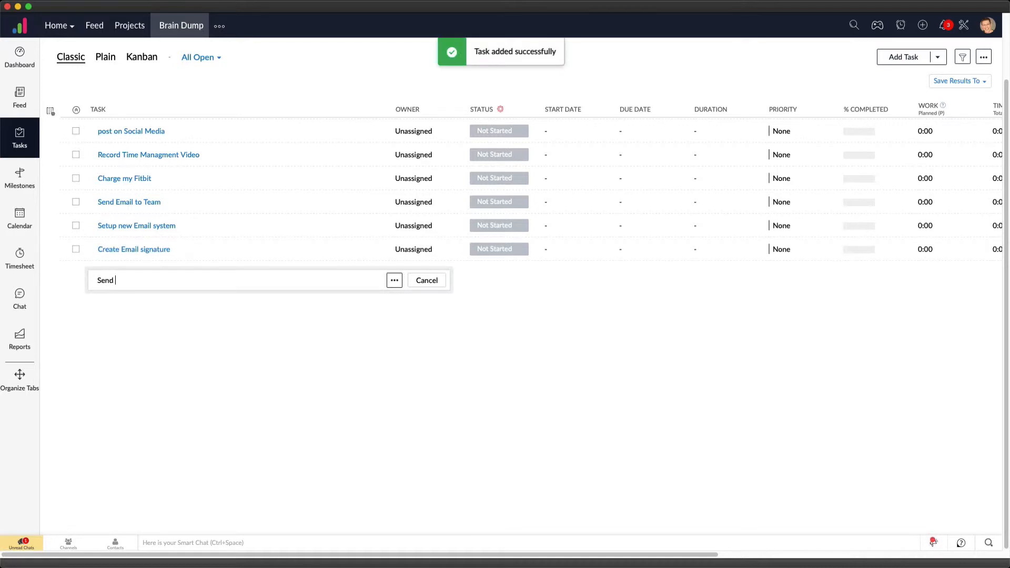
{"action": "type", "text": "Test Email"}
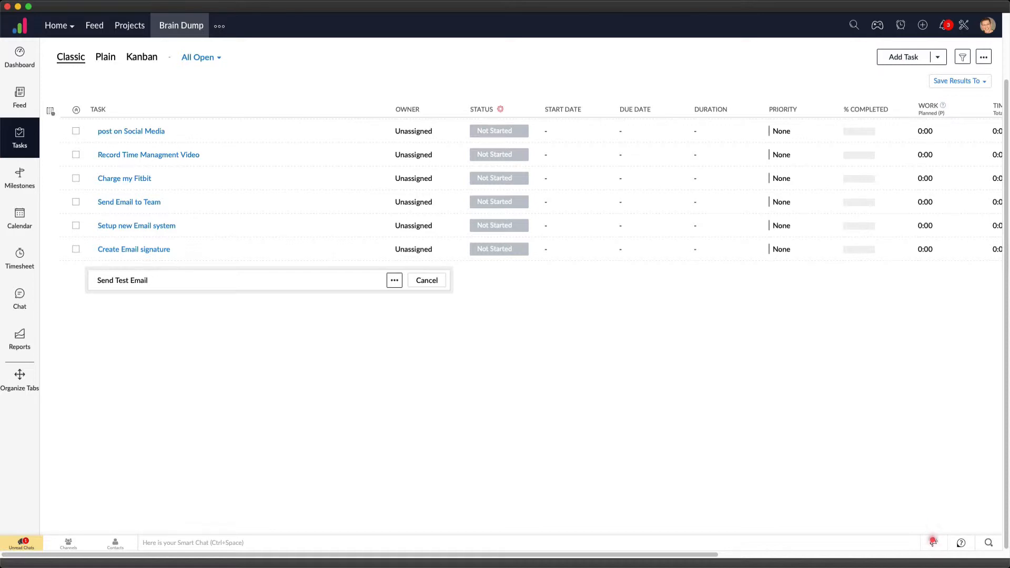
{"action": "key", "text": "Return"}
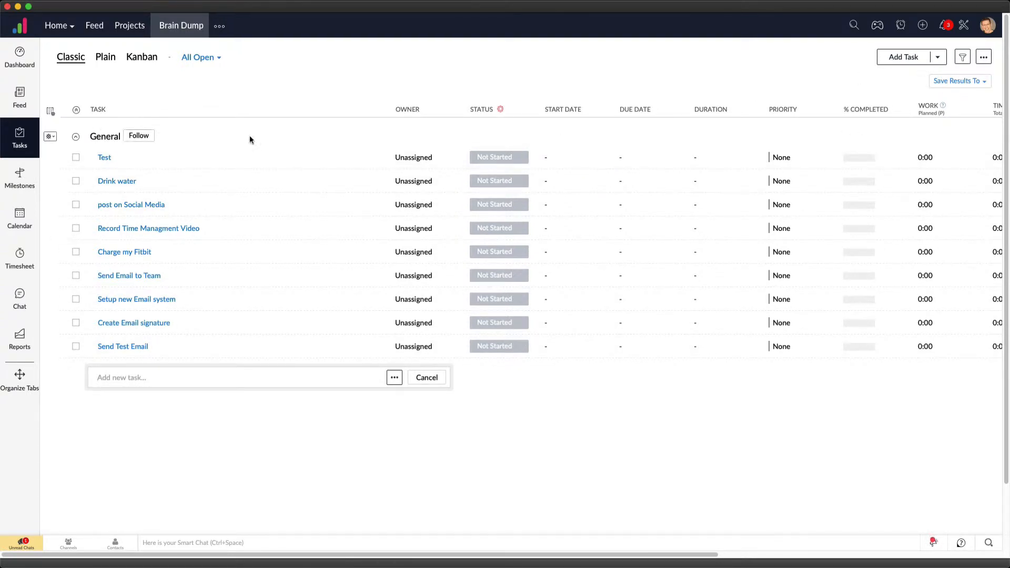
Create a new task list named "Email" in the Brain Dump project
{"action": "left_click", "coordinate": [939, 57]}
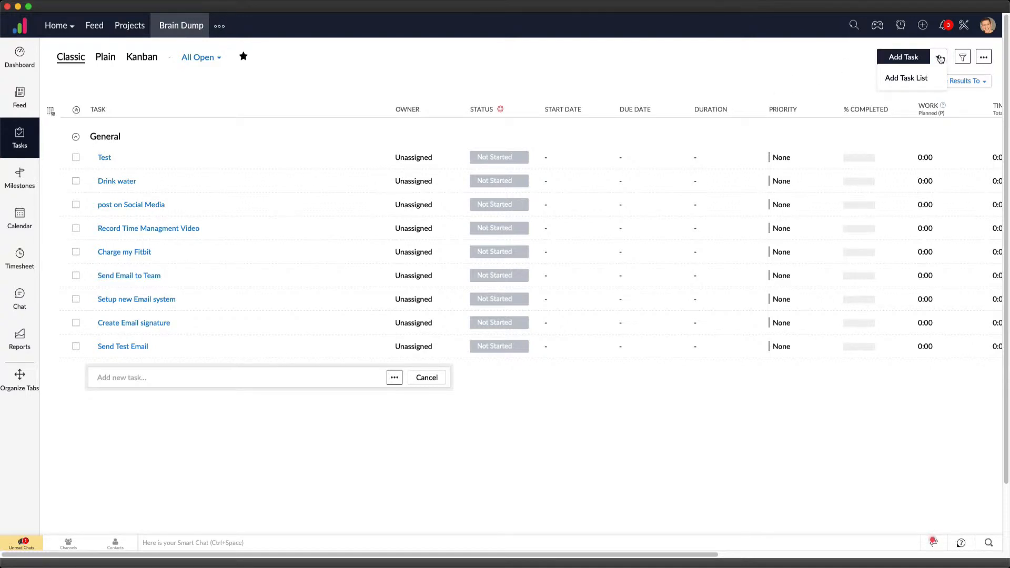
{"action": "left_click", "coordinate": [911, 79]}
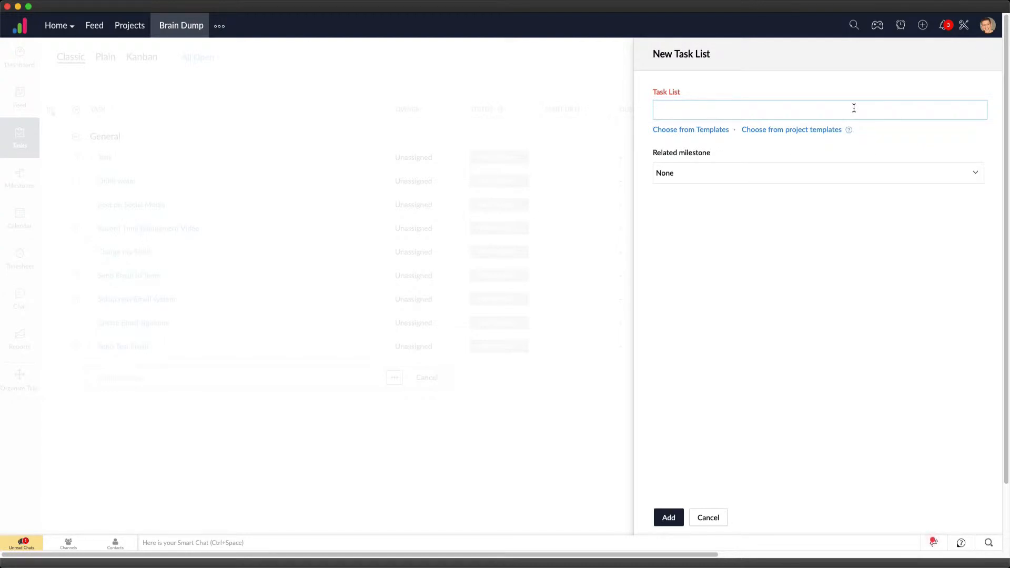
{"action": "type", "text": "Email"}
{"action": "left_click", "coordinate": [665, 512]}
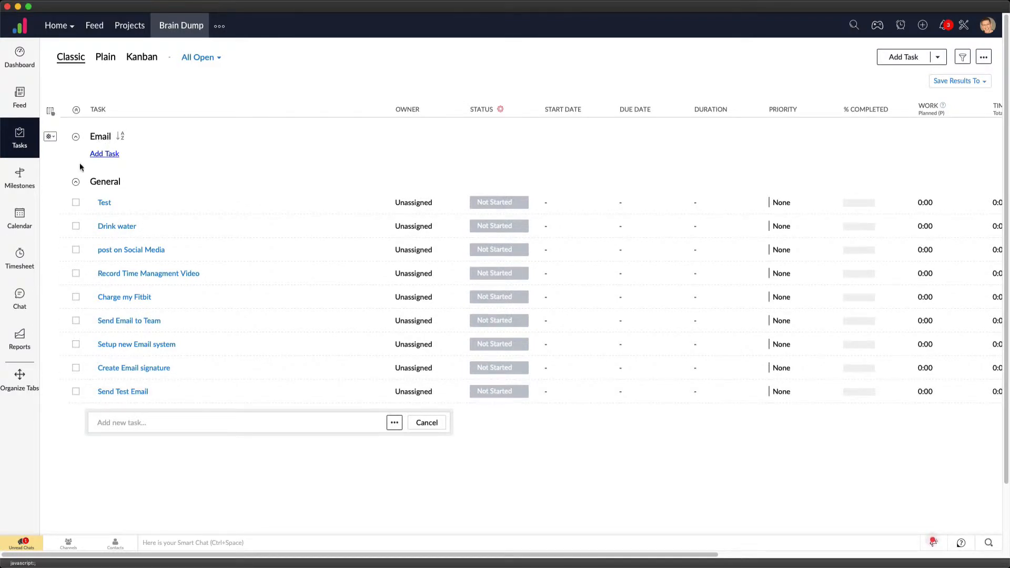
Move the four email-related tasks from the General list to the Email list in bulk and reload the Brain Dump project
{"action": "left_click", "coordinate": [76, 392]}
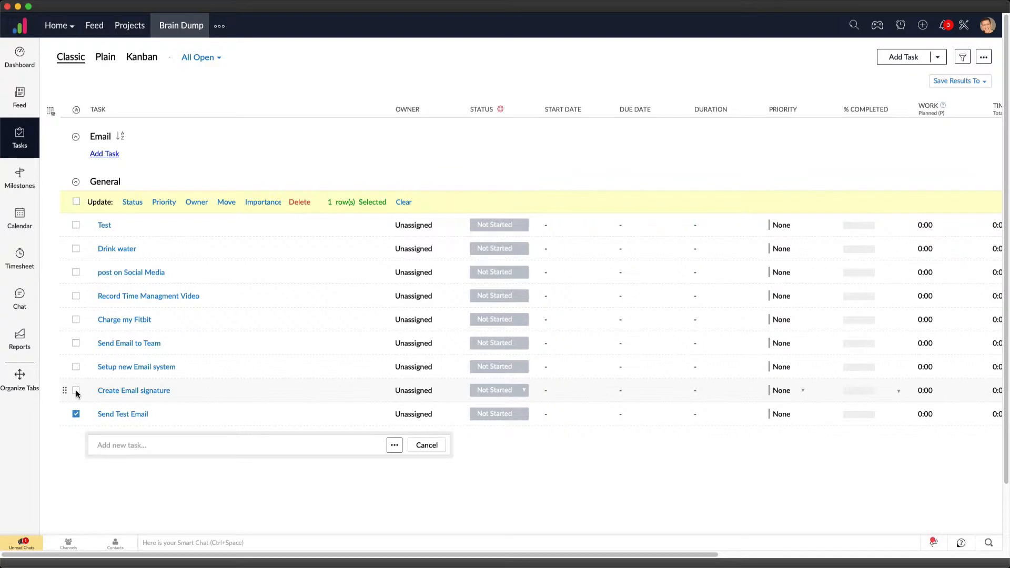
{"action": "left_click", "coordinate": [76, 391]}
{"action": "left_click", "coordinate": [76, 367]}
{"action": "left_click", "coordinate": [77, 344]}
{"action": "left_click", "coordinate": [231, 205]}
{"action": "left_click", "coordinate": [245, 275]}
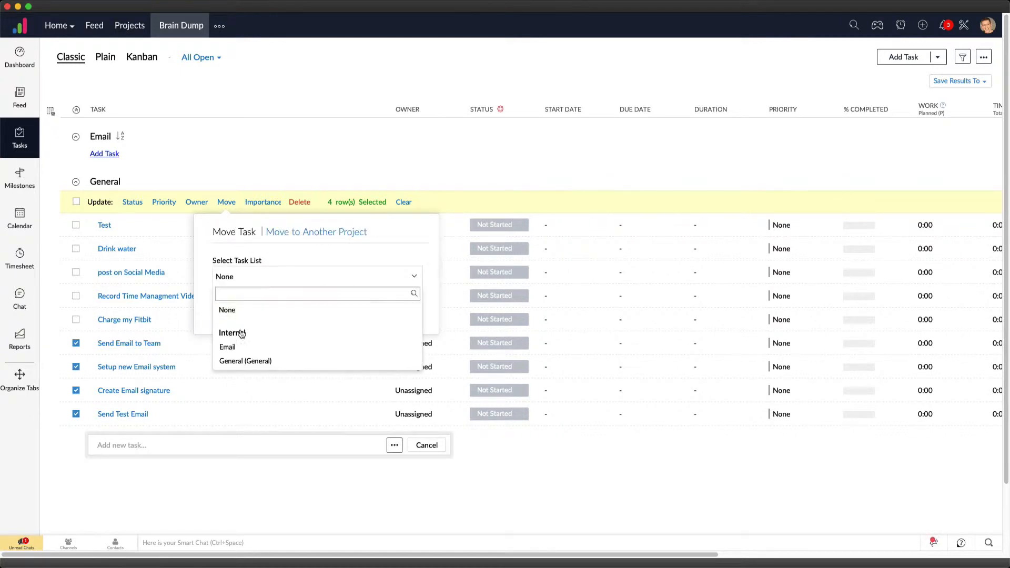
{"action": "left_click", "coordinate": [230, 348]}
{"action": "left_click", "coordinate": [230, 310]}
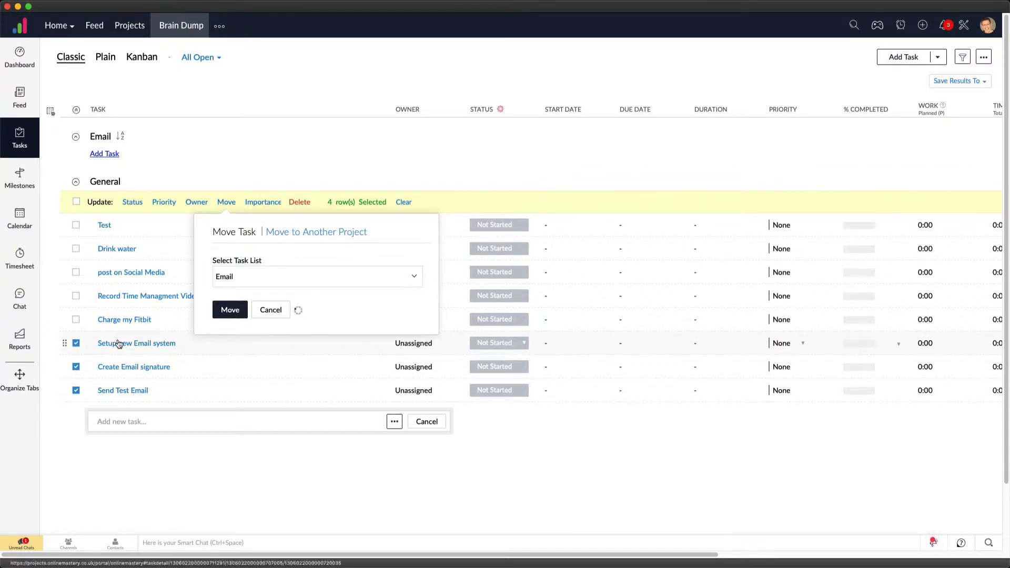
{"action": "left_click", "coordinate": [178, 27]}
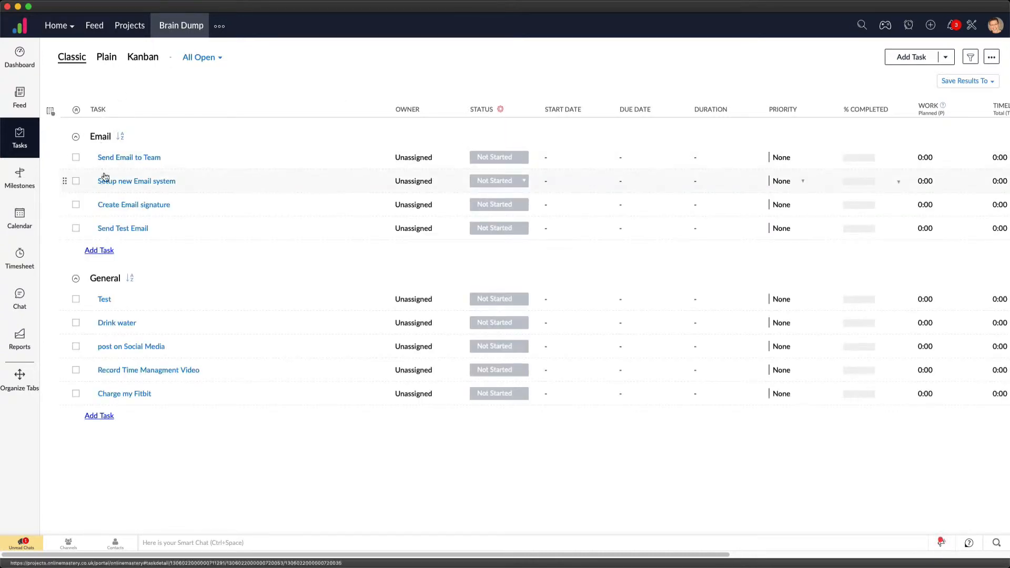
Collapse the Email task list and expand it again
{"action": "left_click", "coordinate": [77, 138]}
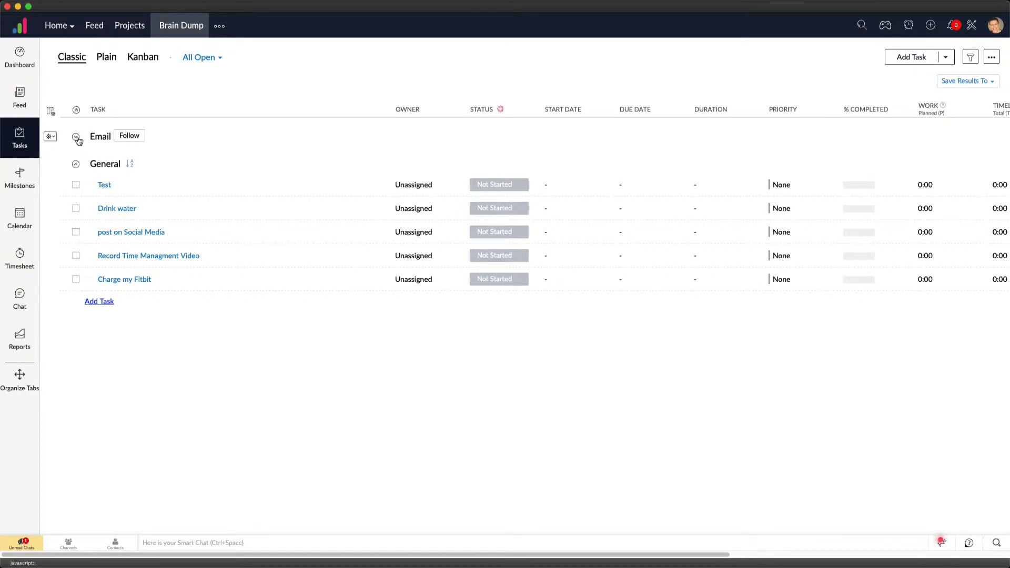
{"action": "left_click", "coordinate": [76, 136]}
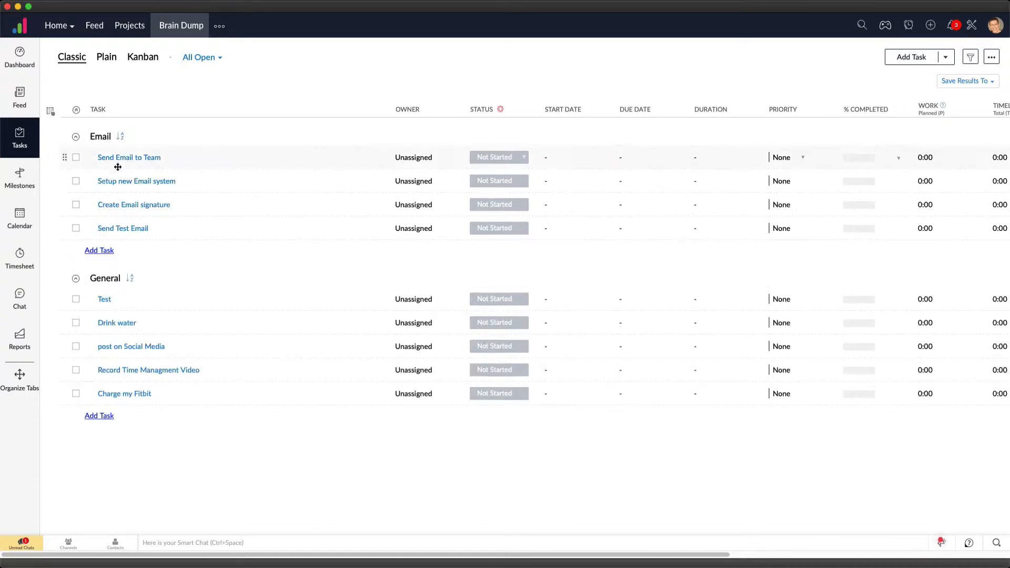
{"action": "left_click", "coordinate": [75, 138]}
{"action": "left_click", "coordinate": [76, 138]}
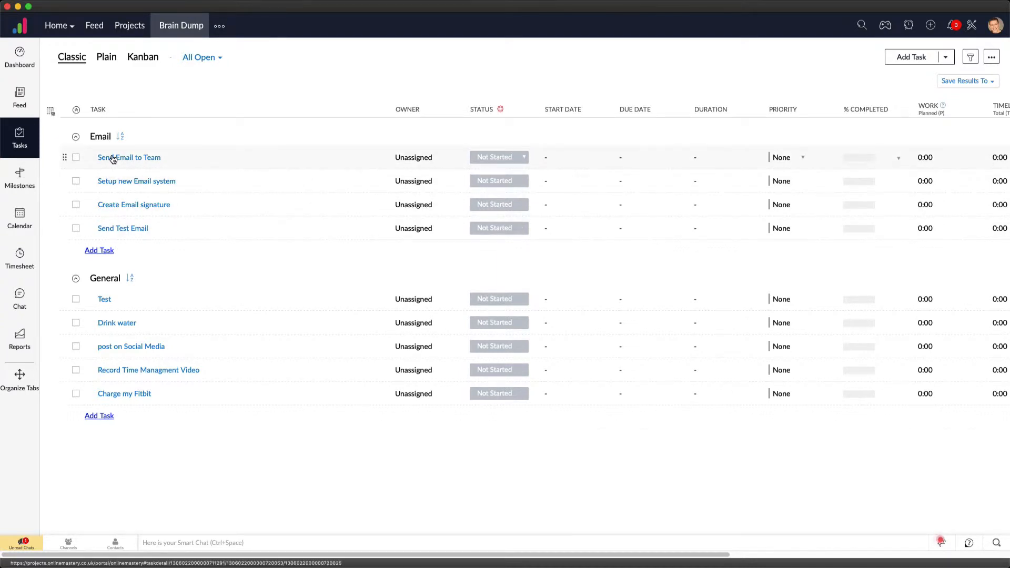
{"action": "left_click", "coordinate": [77, 138]}
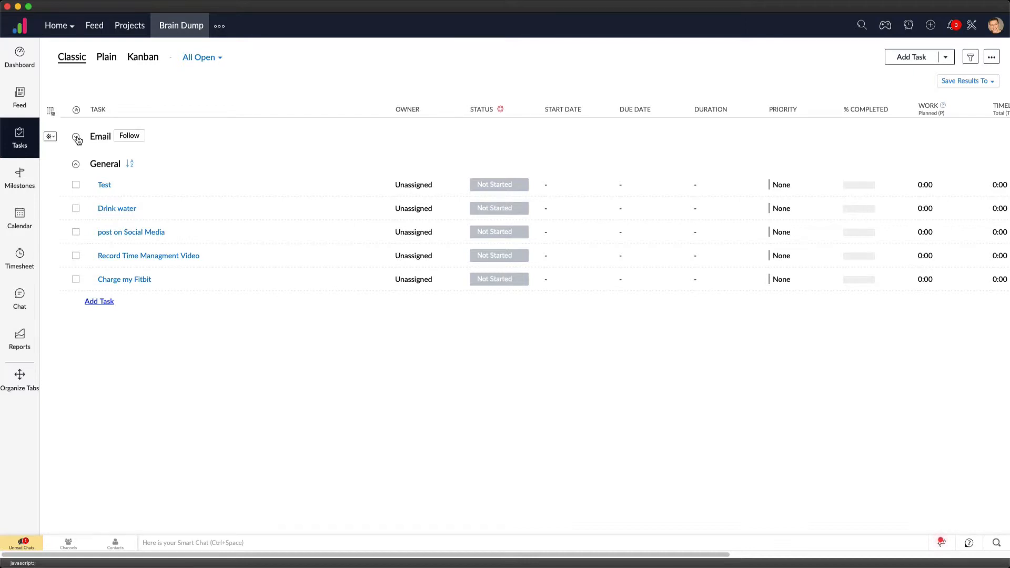
{"action": "left_click", "coordinate": [77, 138]}
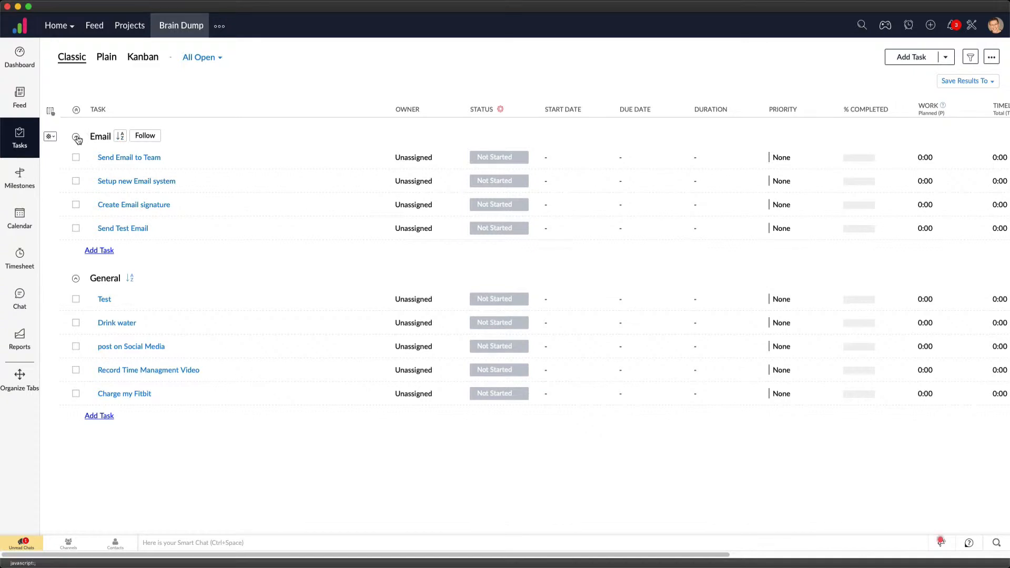
Collapse the General list and reorder the task columns so Priority sits between Status and Start Date
{"action": "left_click", "coordinate": [76, 279]}
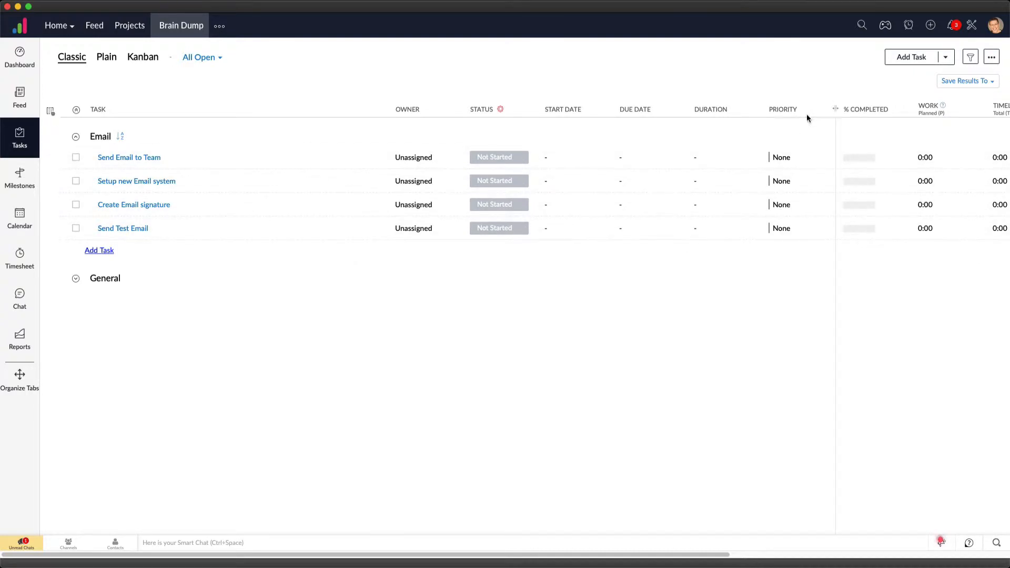
{"action": "left_click", "coordinate": [50, 113]}
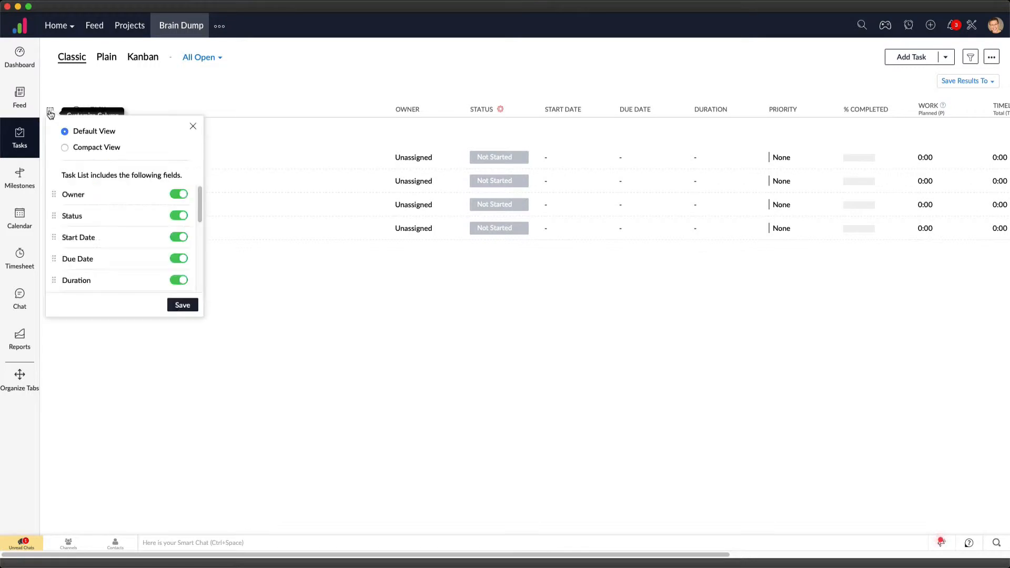
{"action": "scroll", "coordinate": [76, 273], "scroll_direction": "down", "scroll_amount": 1}
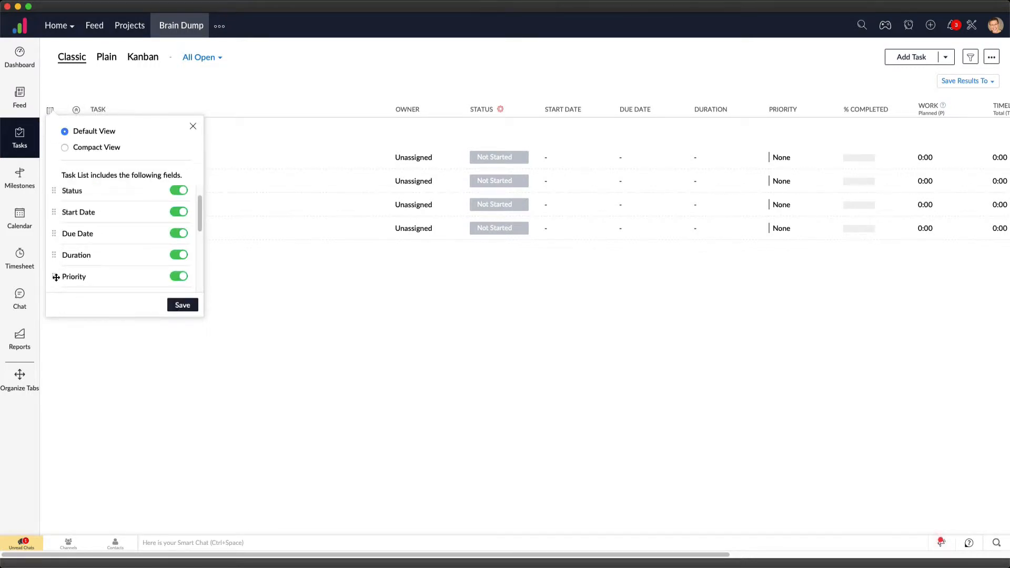
{"action": "left_click_drag", "start_coordinate": [55, 276], "coordinate": [57, 232]}
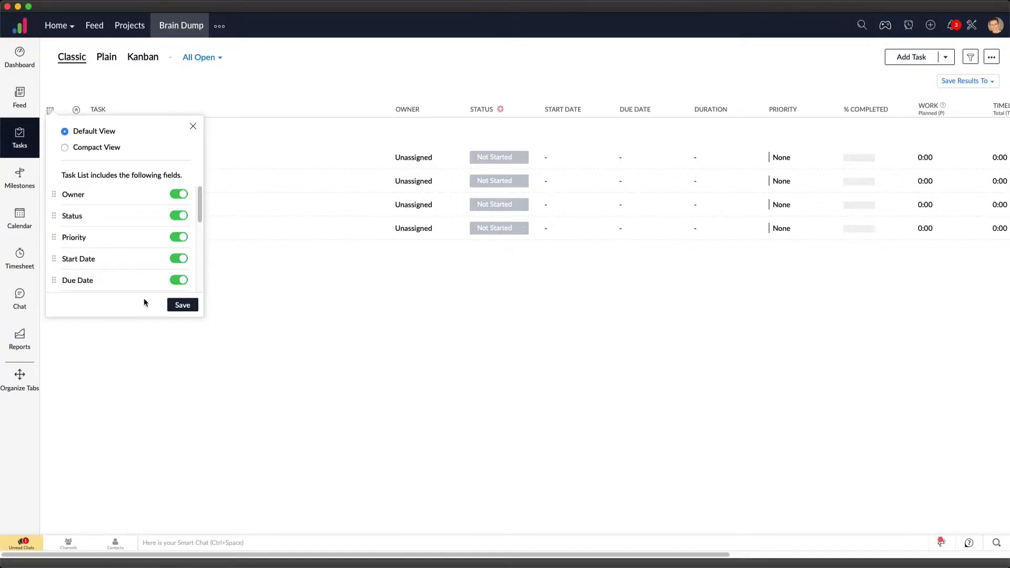
{"action": "left_click", "coordinate": [180, 306]}
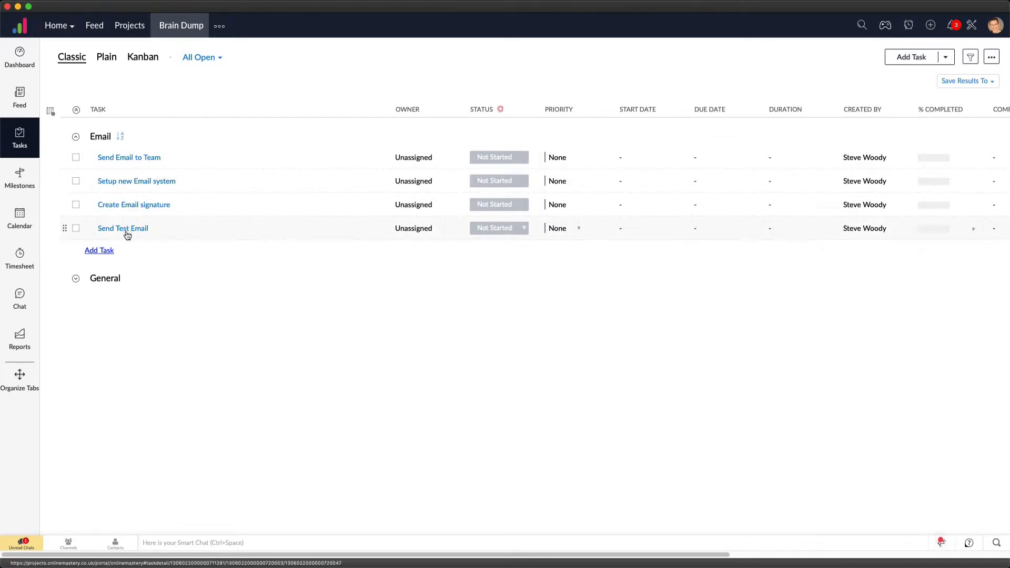
Set the priority of "Setup new Email system" to High and move it to the top of the Email list
{"action": "left_click", "coordinate": [559, 183]}
{"action": "left_click", "coordinate": [523, 263]}
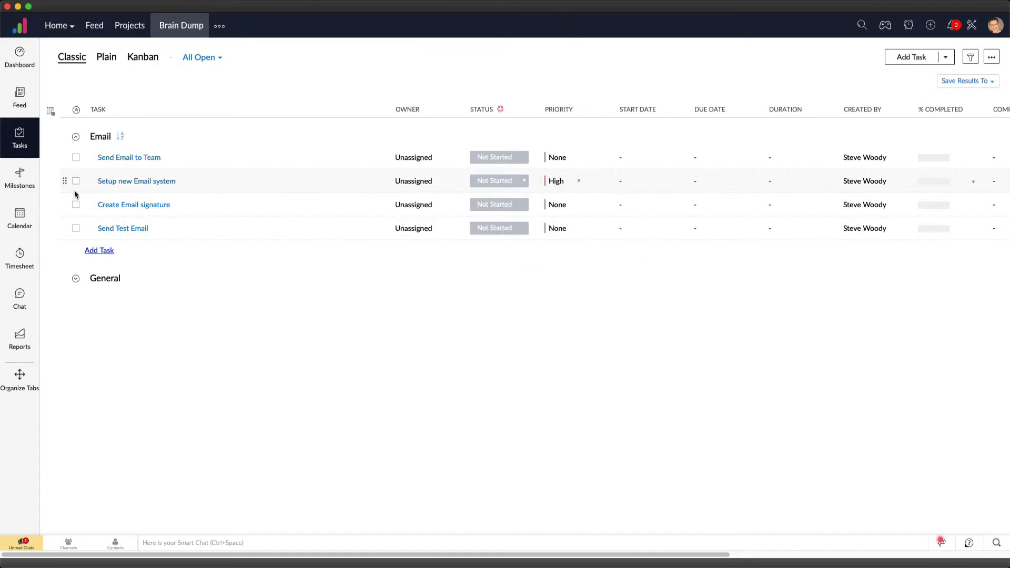
{"action": "left_click_drag", "start_coordinate": [64, 181], "coordinate": [64, 159]}
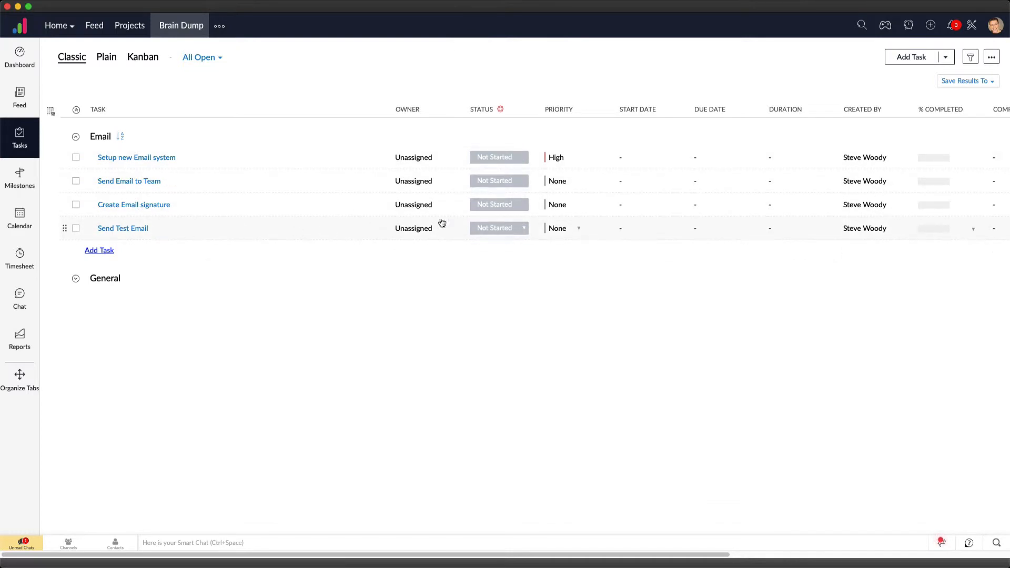
Set the priority of "Send Test Email" to High and move it directly below "Setup new Email system"
{"action": "left_click", "coordinate": [554, 226]}
{"action": "left_click", "coordinate": [524, 307]}
{"action": "left_click_drag", "start_coordinate": [63, 230], "coordinate": [64, 180]}
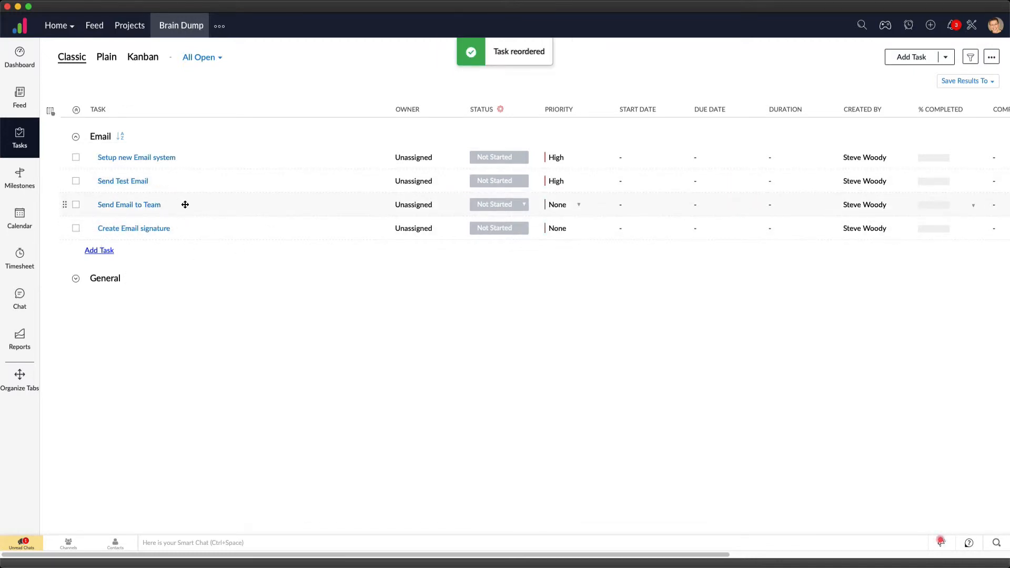
Set the priority of "Send Email to Team" to Medium and of "Create Email signature" to Low
{"action": "left_click", "coordinate": [575, 212]}
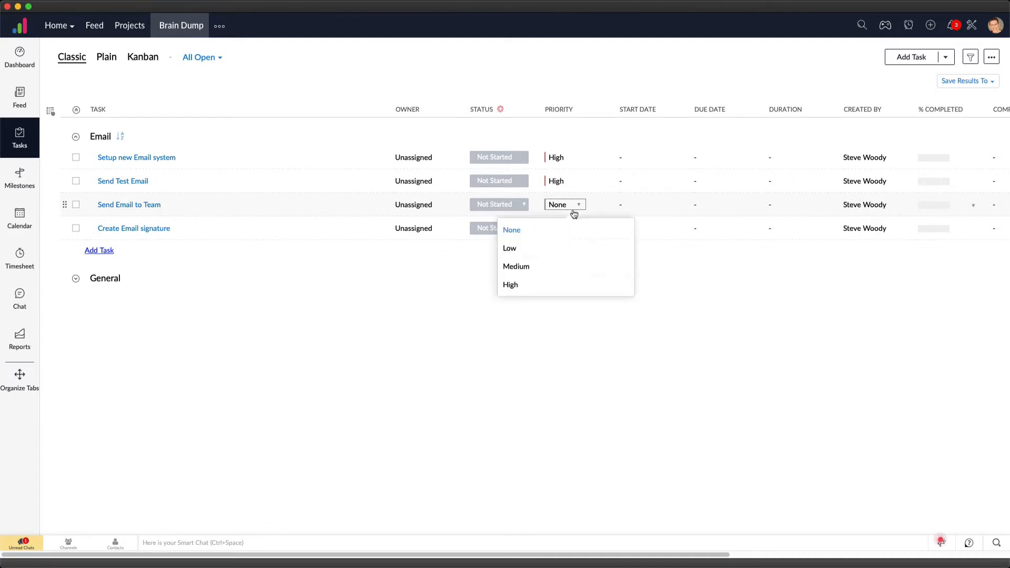
{"action": "left_click", "coordinate": [534, 266]}
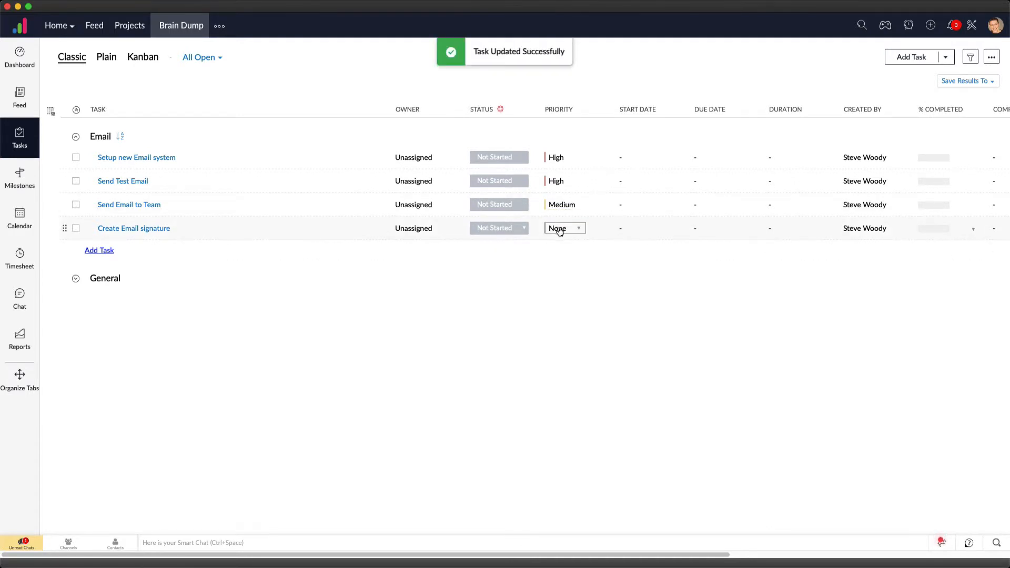
{"action": "left_click", "coordinate": [558, 229]}
{"action": "left_click", "coordinate": [547, 271]}
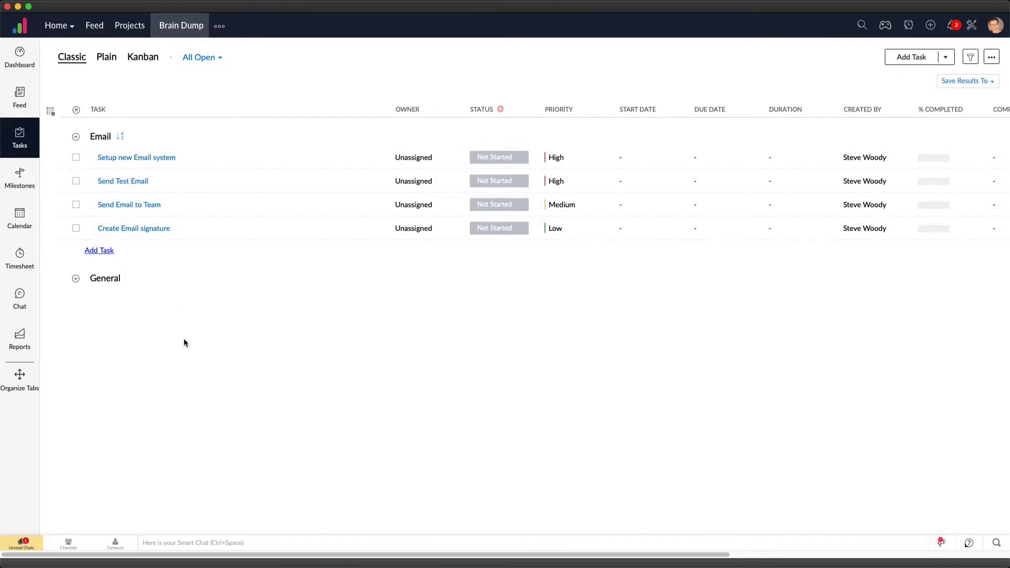
Assign the "Setup new Email system" task to yourself as owner
{"action": "left_click", "coordinate": [426, 158]}
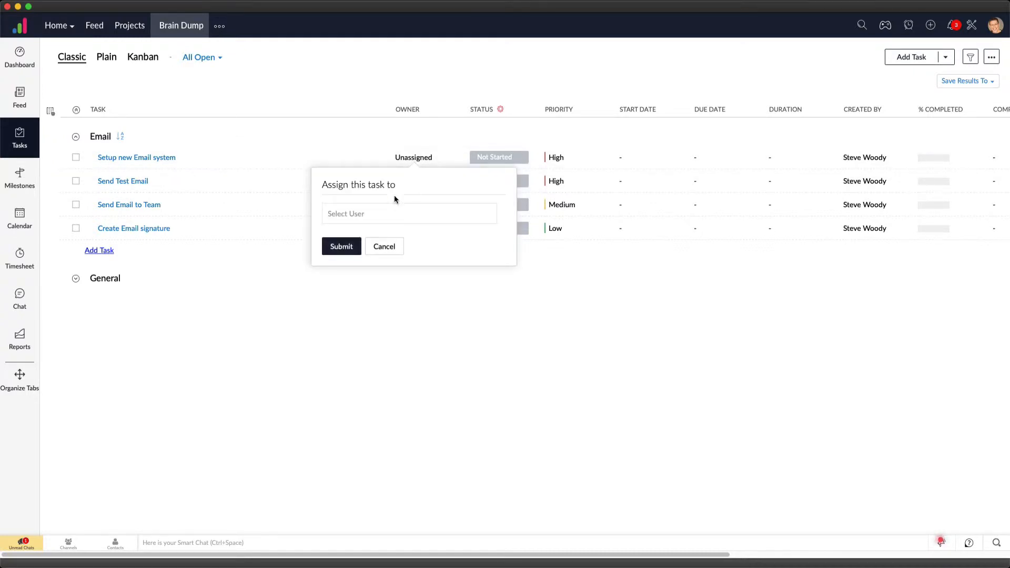
{"action": "left_click", "coordinate": [376, 210]}
{"action": "left_click", "coordinate": [357, 235]}
{"action": "key", "text": "Return"}
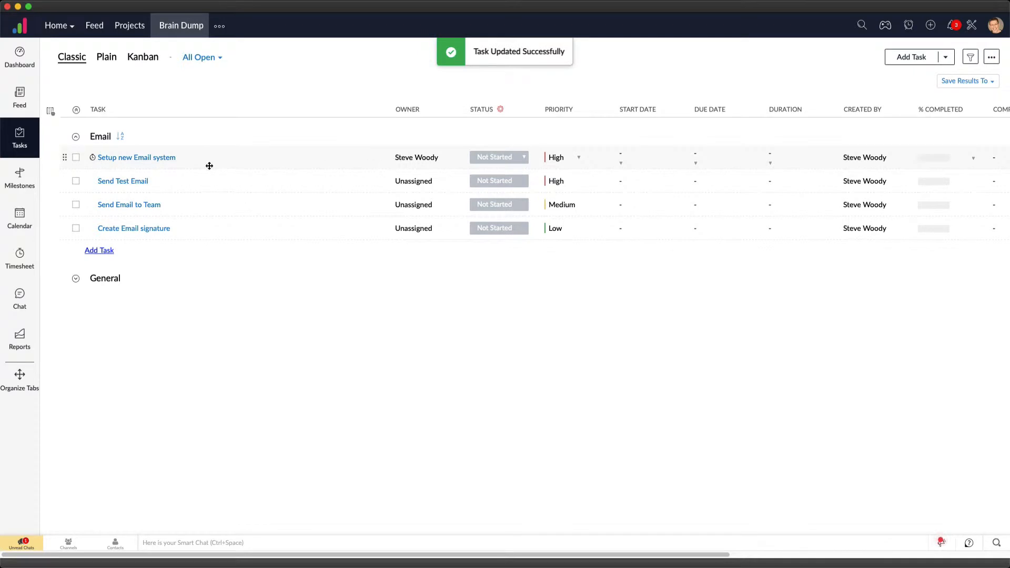
Select all four tasks in the Email list and assign them to yourself as owner in one bulk update
{"action": "left_click", "coordinate": [76, 229]}
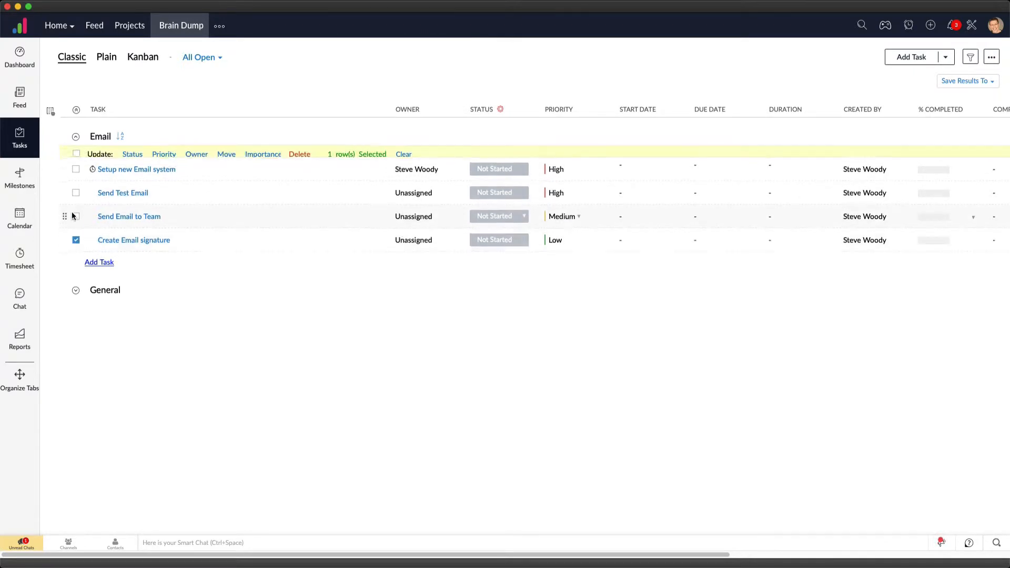
{"action": "left_click", "coordinate": [76, 227]}
{"action": "left_click", "coordinate": [76, 204]}
{"action": "left_click", "coordinate": [76, 180]}
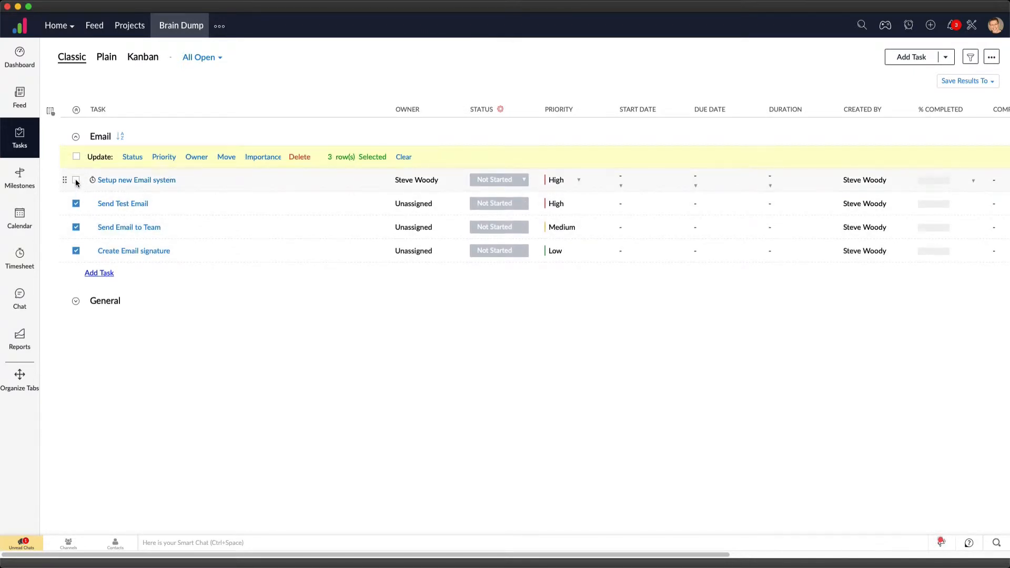
{"action": "left_click", "coordinate": [198, 161]}
{"action": "left_click", "coordinate": [181, 250]}
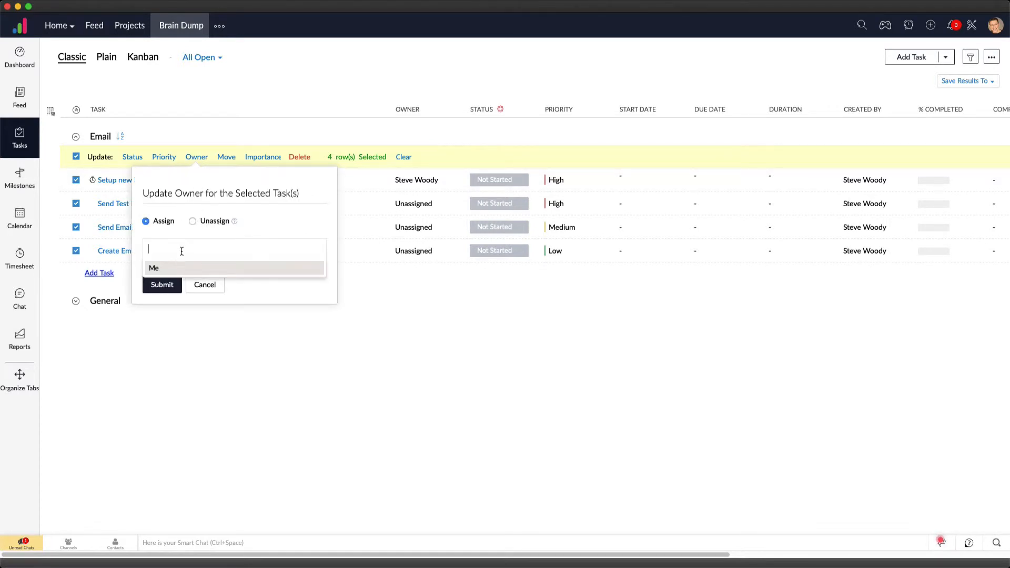
{"action": "left_click", "coordinate": [179, 267]}
{"action": "left_click", "coordinate": [173, 284]}
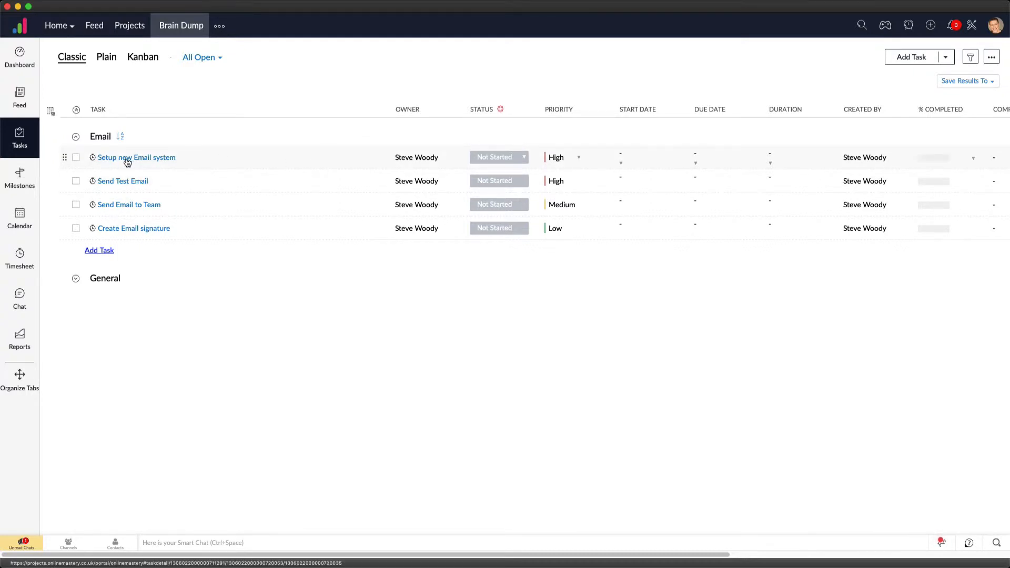
Set the start date of "Setup new Email system" and "Send Test Email" to 20-06-2019
{"action": "left_click", "coordinate": [645, 160]}
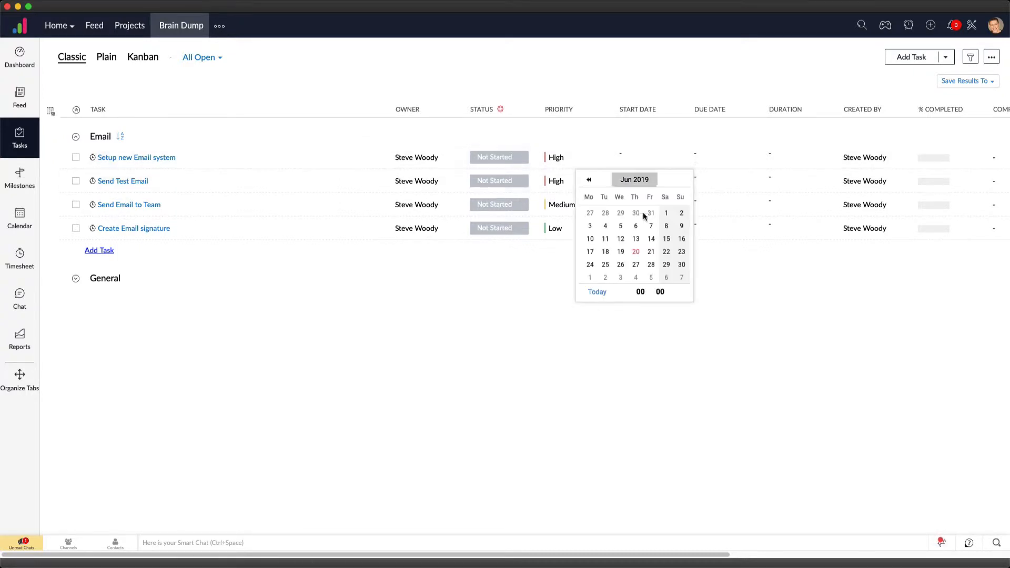
{"action": "left_click", "coordinate": [639, 160]}
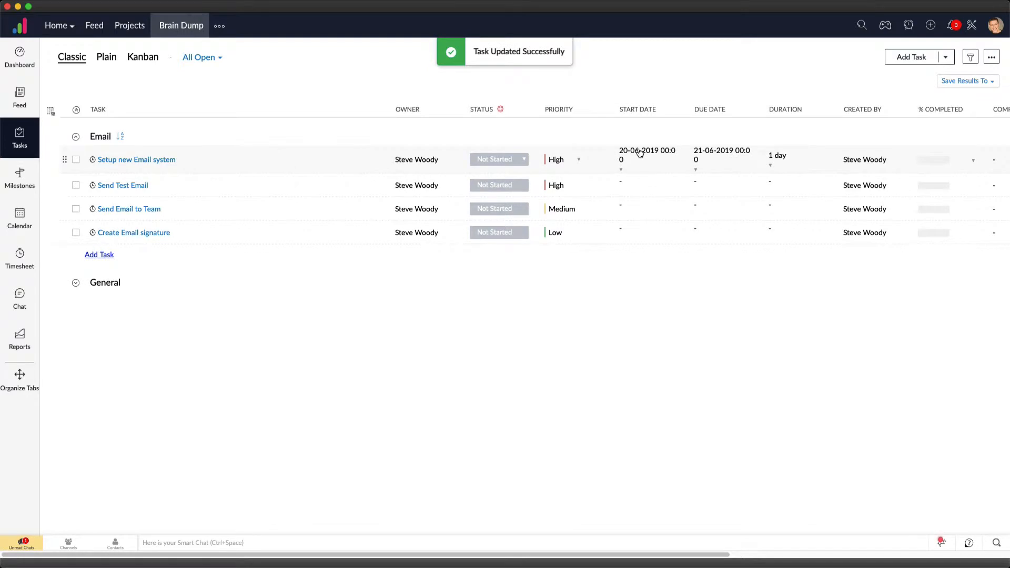
{"action": "left_click", "coordinate": [630, 186]}
{"action": "left_click", "coordinate": [640, 266]}
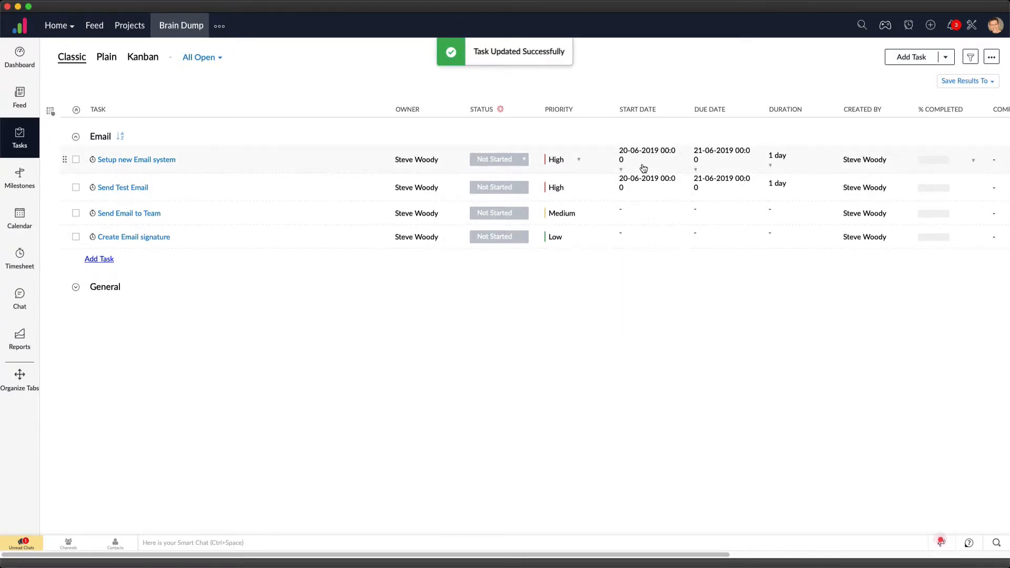
Set the start date of "Send Email to Team" and "Create Email signature" to 20-06-2019
{"action": "left_click", "coordinate": [631, 218]}
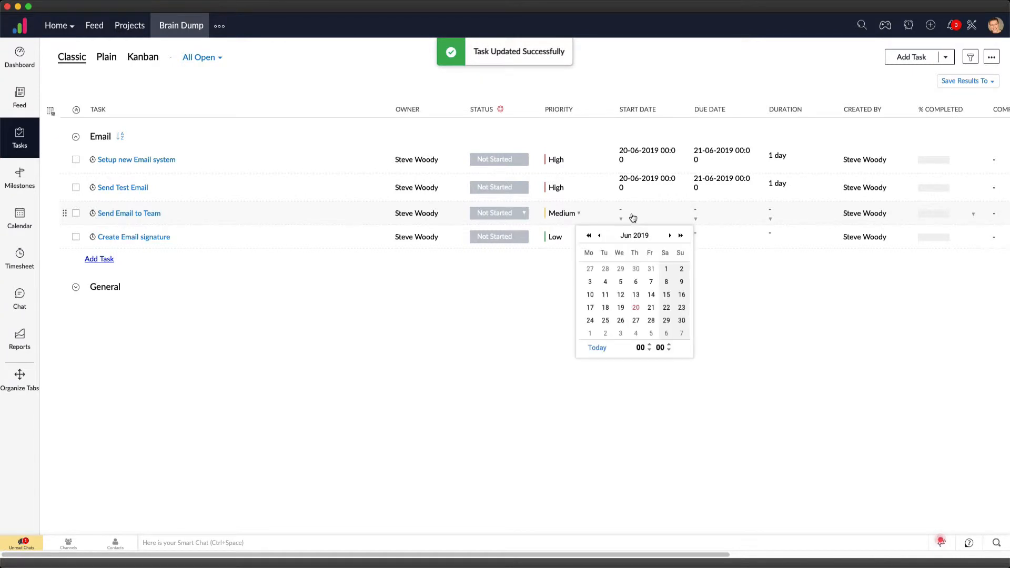
{"action": "left_click", "coordinate": [651, 308]}
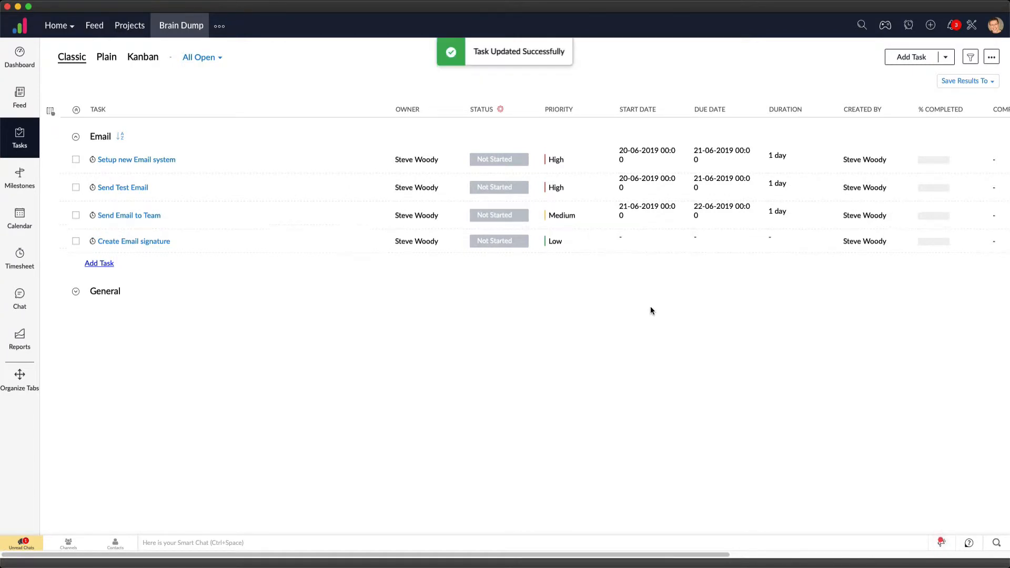
{"action": "left_click", "coordinate": [626, 237]}
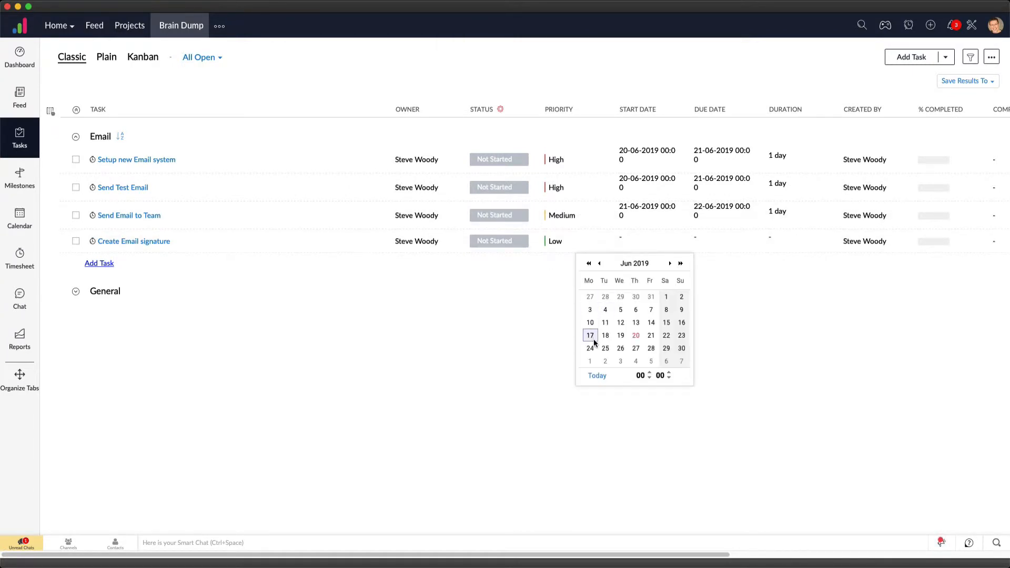
{"action": "left_click", "coordinate": [633, 337]}
{"action": "left_click", "coordinate": [639, 211]}
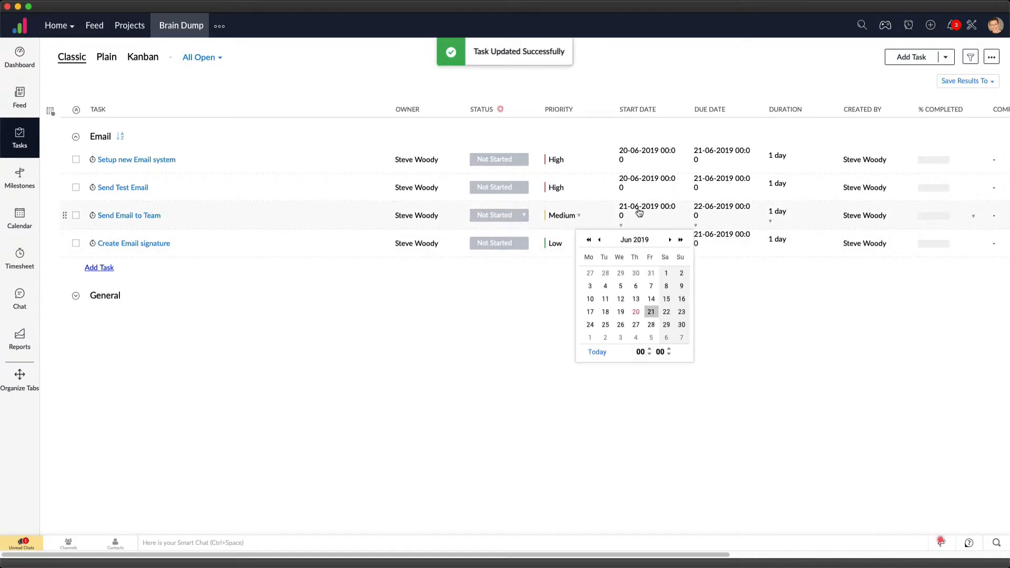
{"action": "left_click", "coordinate": [637, 312]}
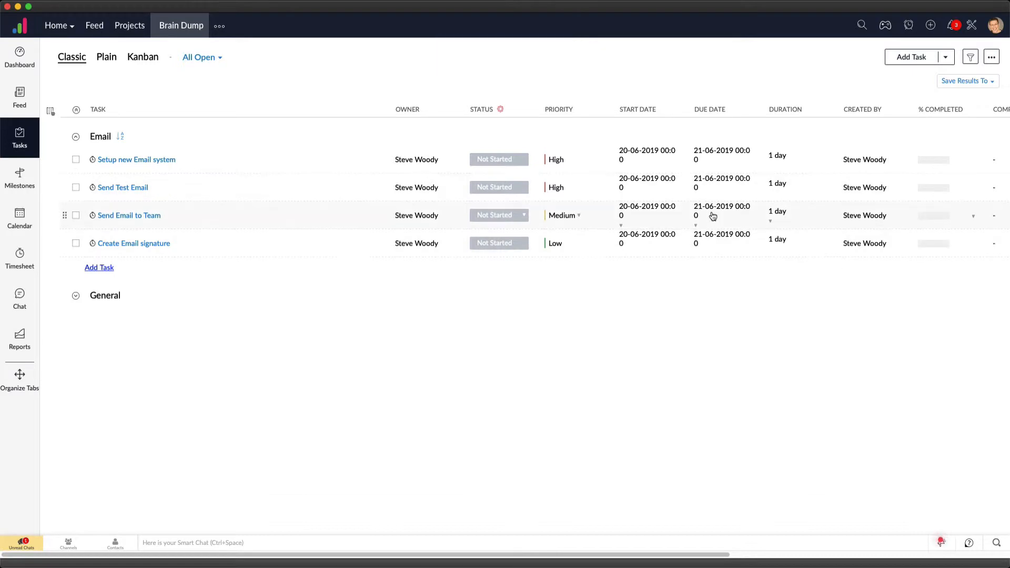
Set the due dates of "Send Test Email" and "Setup new Email system" to 20-06-2019 and of "Create Email signature" to 25-06-2019
{"action": "left_click", "coordinate": [707, 187]}
{"action": "left_click", "coordinate": [709, 284]}
{"action": "left_click", "coordinate": [713, 158]}
{"action": "left_click", "coordinate": [710, 256]}
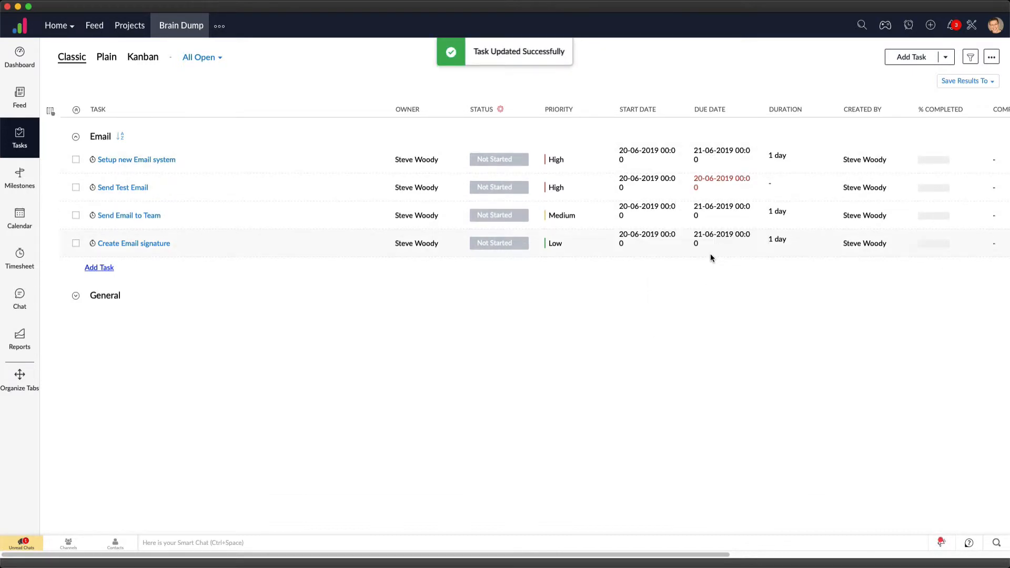
{"action": "left_click", "coordinate": [713, 240]}
{"action": "left_click", "coordinate": [679, 352]}
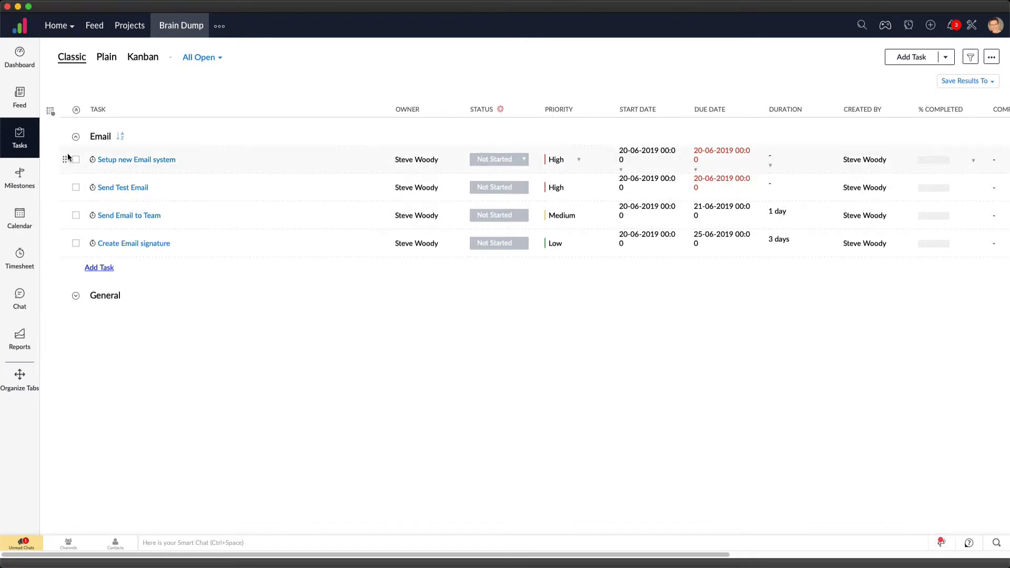
Look over the tasks in the General list and return to the expanded Email list
{"action": "left_click", "coordinate": [77, 137]}
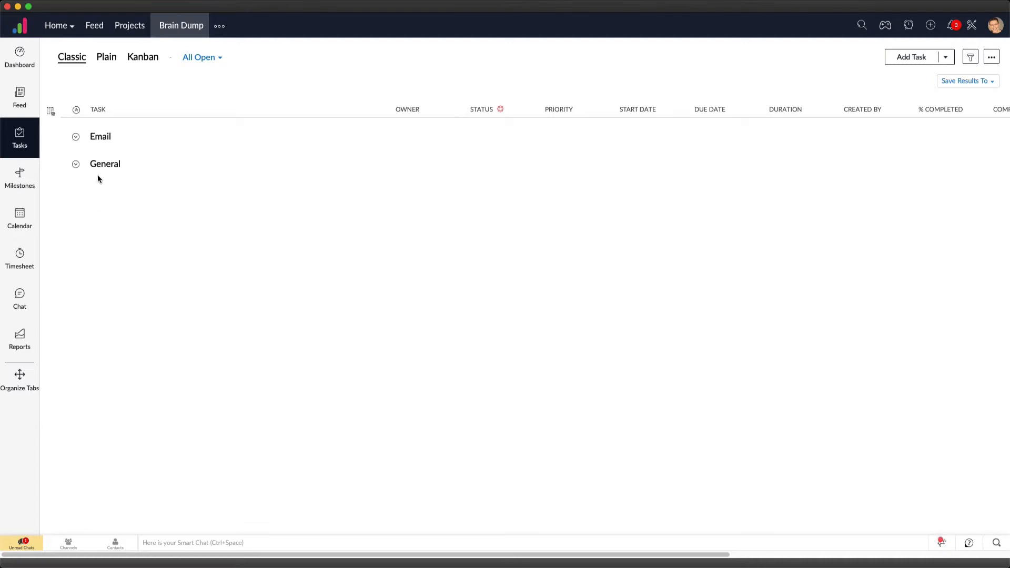
{"action": "left_click", "coordinate": [76, 165]}
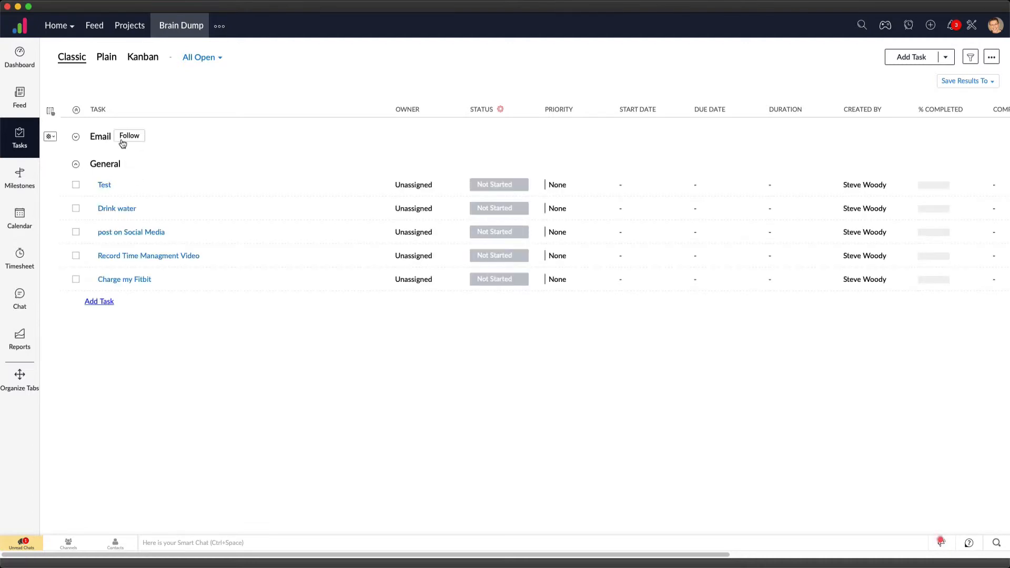
{"action": "left_click", "coordinate": [75, 164]}
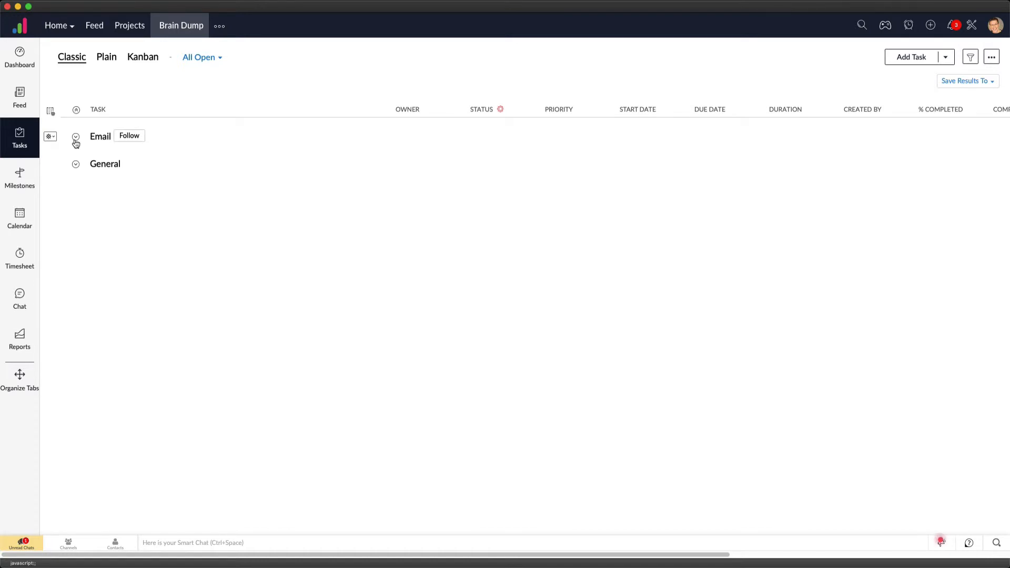
{"action": "left_click", "coordinate": [76, 137]}
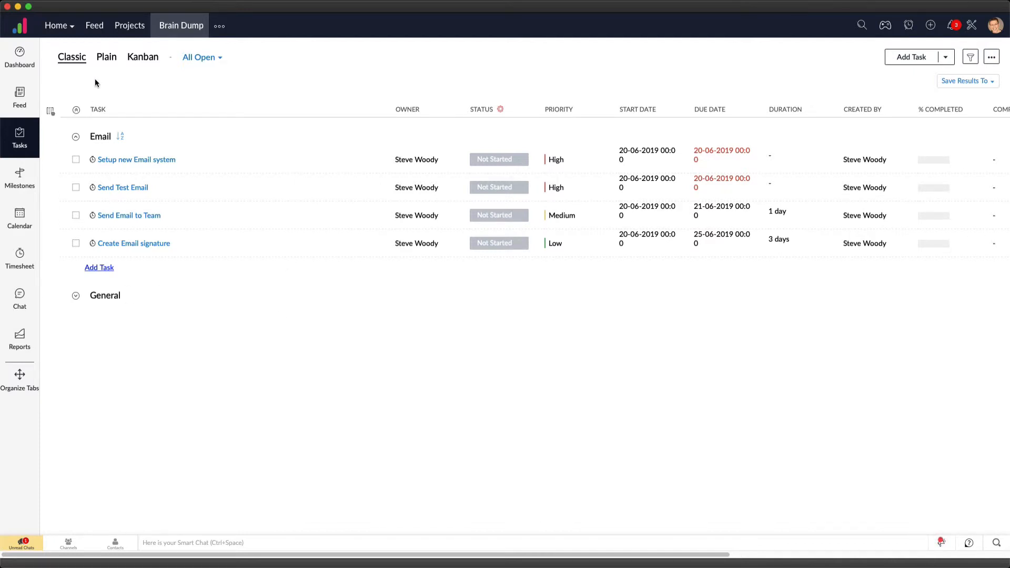
Review the Brain Dump project dashboard, including overdue work items, today's work items, task progress and timesheet summary
{"action": "left_click", "coordinate": [20, 57]}
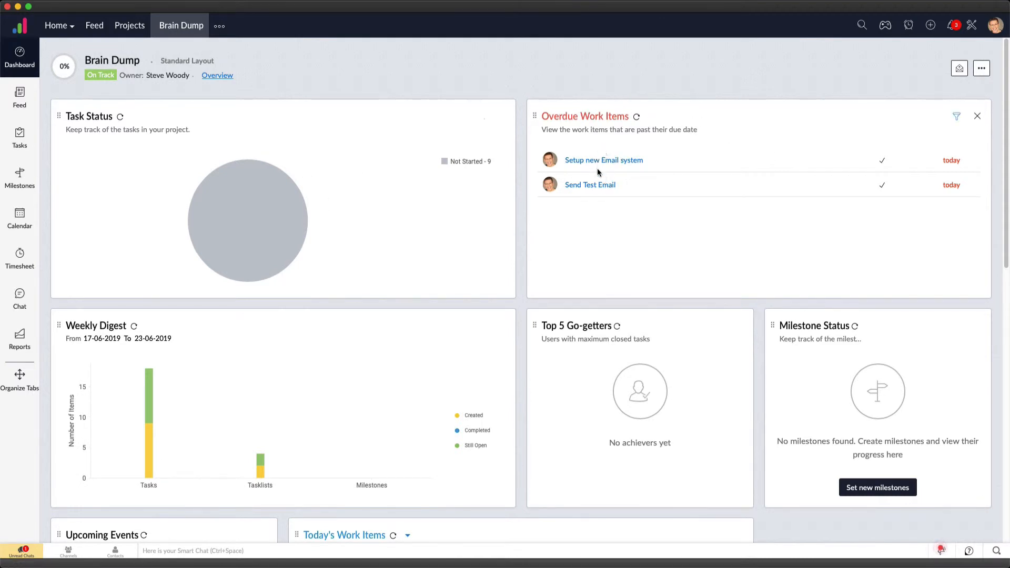
{"action": "scroll", "coordinate": [266, 236], "scroll_direction": "down", "scroll_amount": 4}
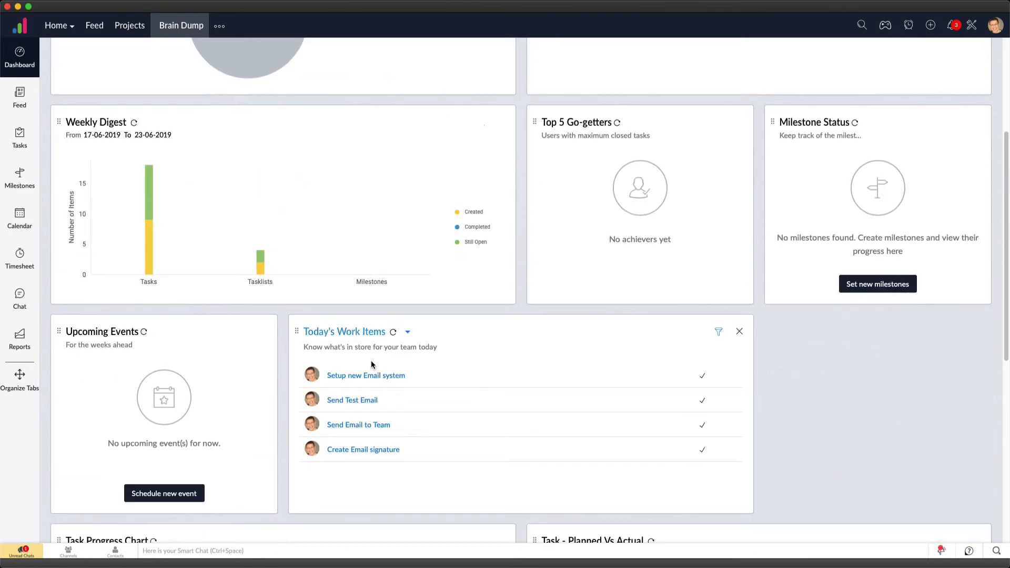
{"action": "scroll", "coordinate": [361, 449], "scroll_direction": "down", "scroll_amount": 4}
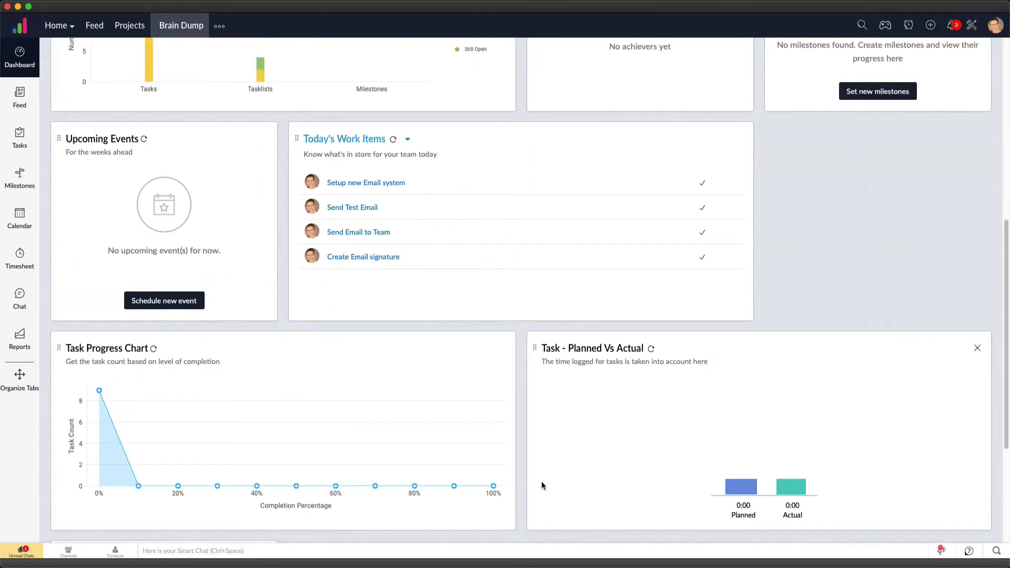
{"action": "scroll", "coordinate": [367, 381], "scroll_direction": "down", "scroll_amount": 4}
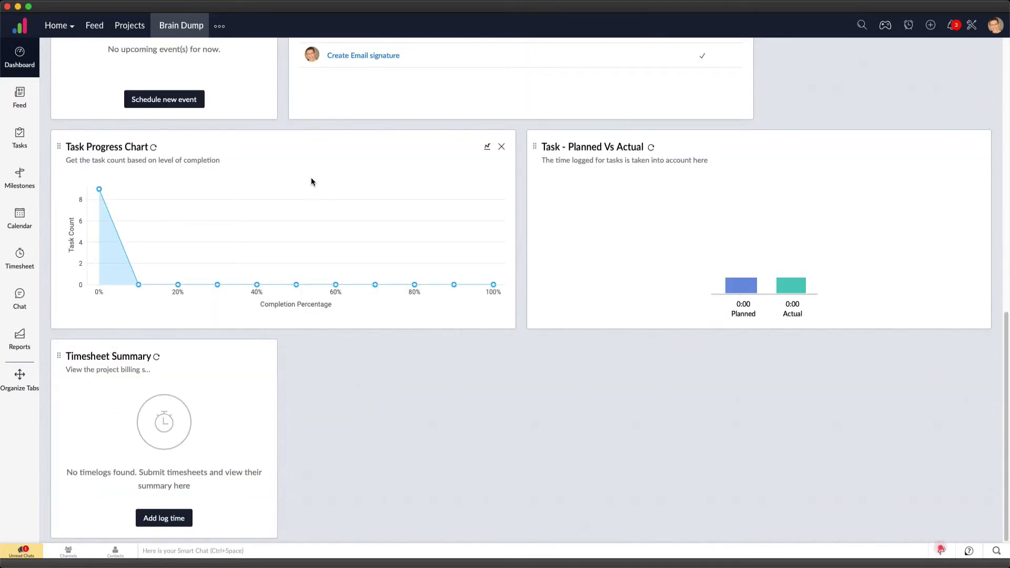
{"action": "scroll", "coordinate": [191, 321], "scroll_direction": "up", "scroll_amount": 3}
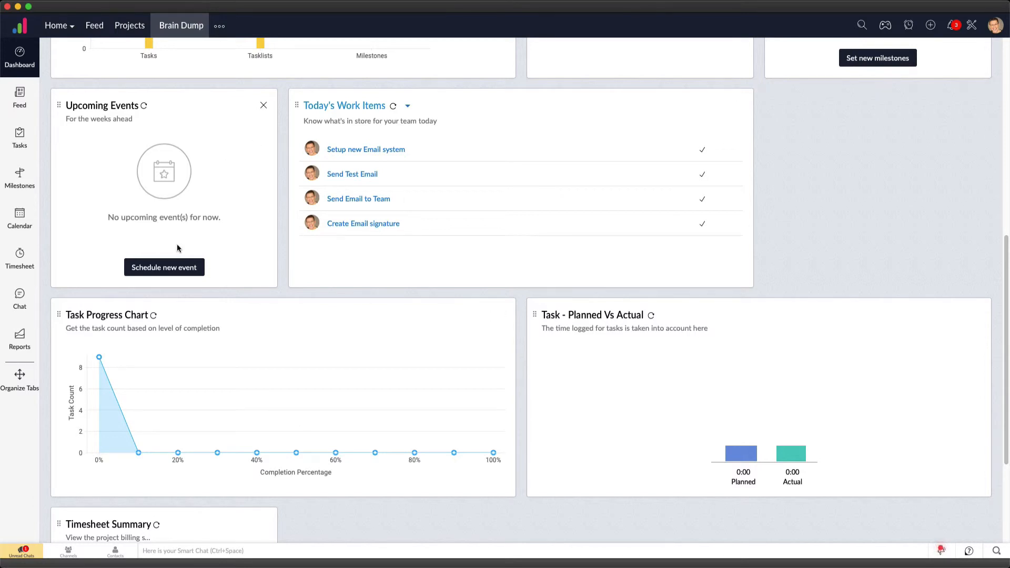
{"action": "scroll", "coordinate": [237, 368], "scroll_direction": "up", "scroll_amount": 8}
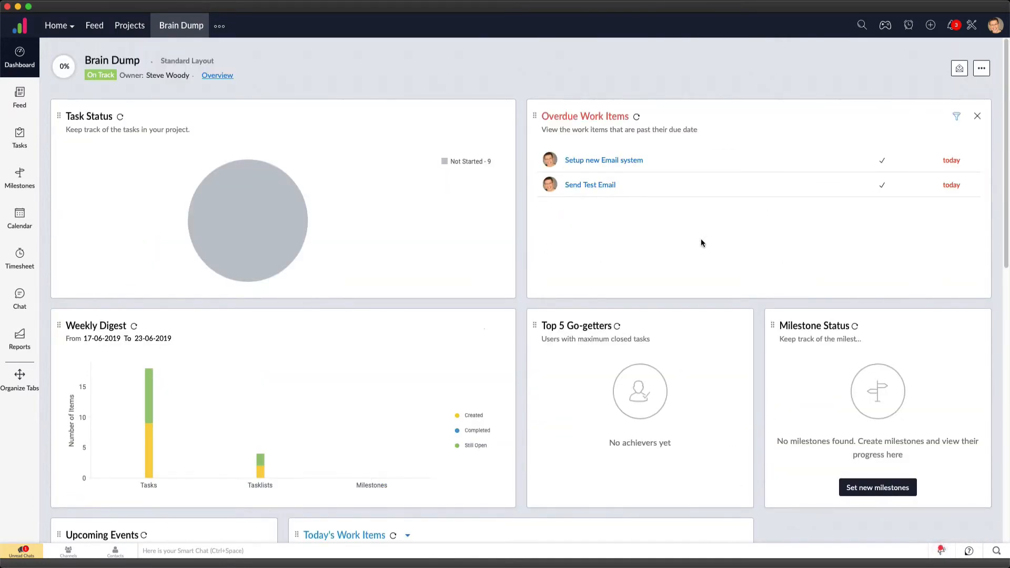
Return to the project's task list and examine its remaining columns, including Work and Timelog
{"action": "left_click", "coordinate": [24, 144]}
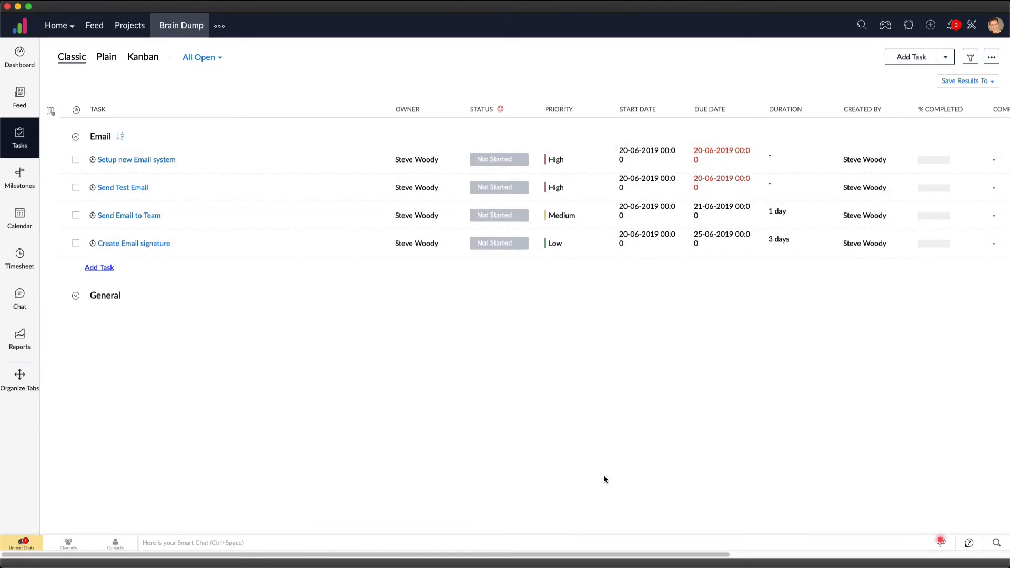
{"action": "left_click_drag", "start_coordinate": [525, 551], "coordinate": [740, 537]}
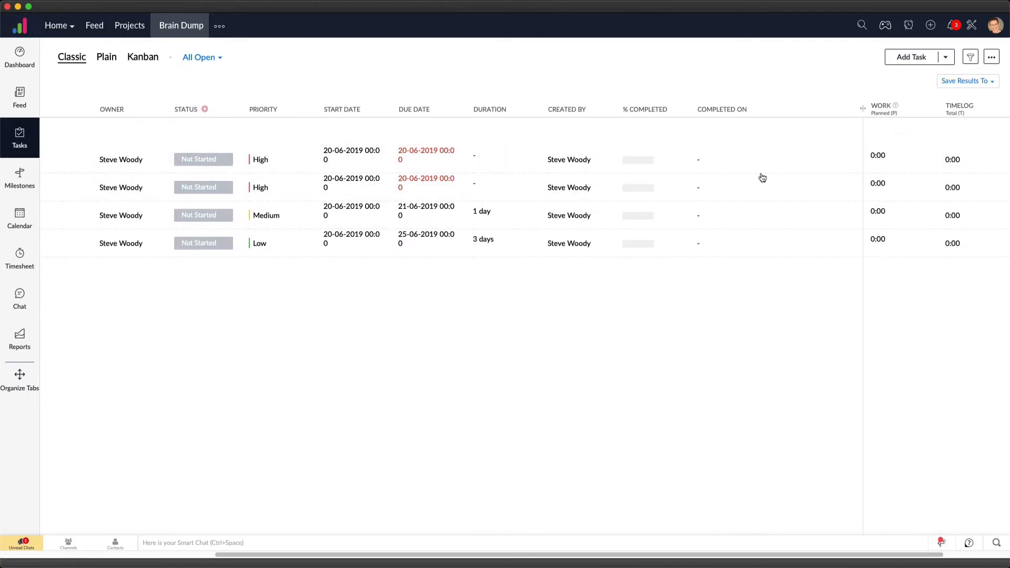
{"action": "left_click_drag", "start_coordinate": [658, 551], "coordinate": [444, 552]}
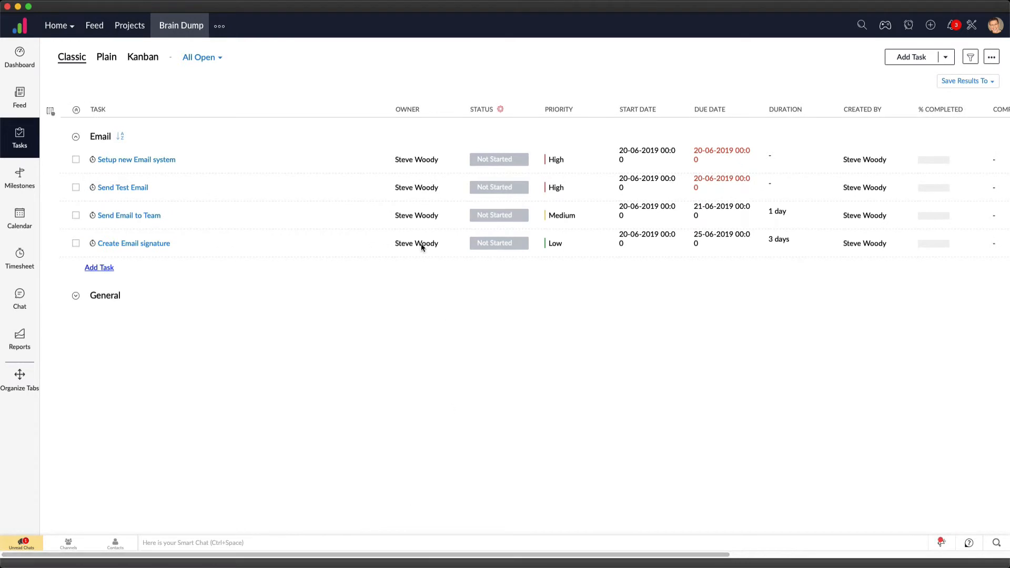
Open the task list's column settings and move the Work and Timelog fields ahead of Completed On
{"action": "left_click", "coordinate": [50, 110]}
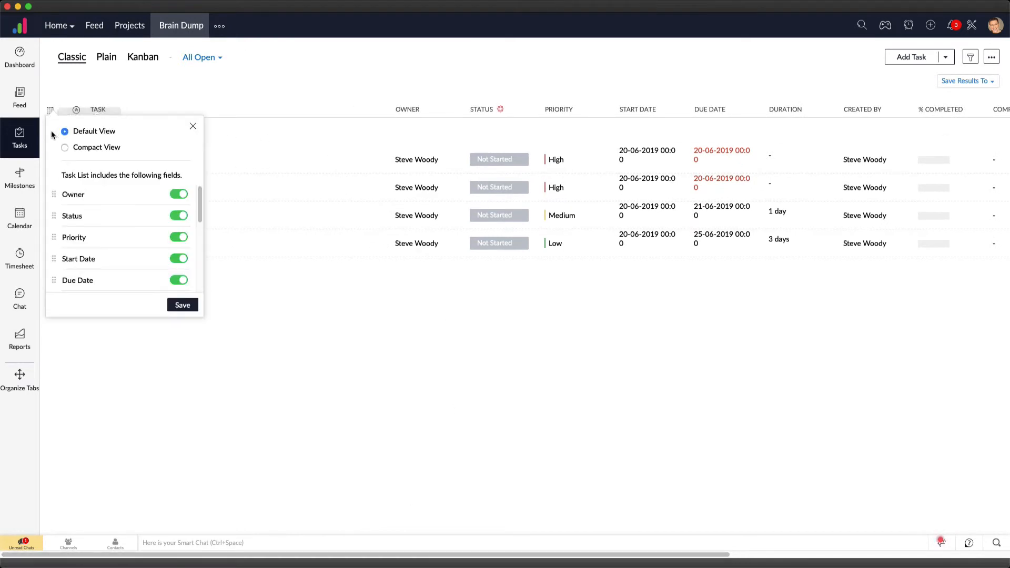
{"action": "scroll", "coordinate": [100, 246], "scroll_direction": "down", "scroll_amount": 2}
{"action": "scroll", "coordinate": [100, 246], "scroll_direction": "down", "scroll_amount": 3}
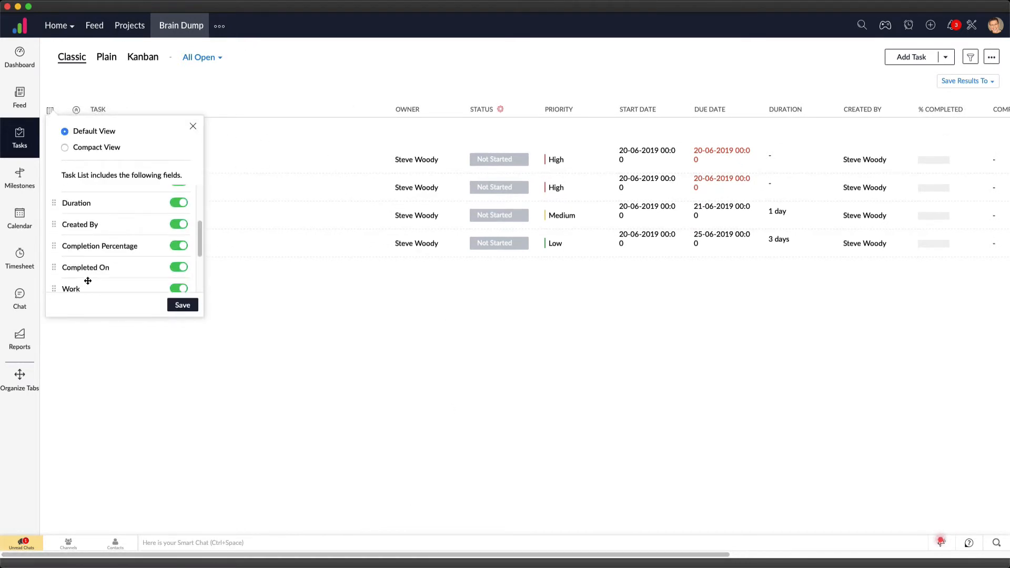
{"action": "scroll", "coordinate": [87, 287], "scroll_direction": "down", "scroll_amount": 3}
{"action": "left_click_drag", "start_coordinate": [88, 223], "coordinate": [88, 199]}
{"action": "scroll", "coordinate": [81, 286], "scroll_direction": "down", "scroll_amount": 2}
{"action": "scroll", "coordinate": [86, 242], "scroll_direction": "up", "scroll_amount": 1}
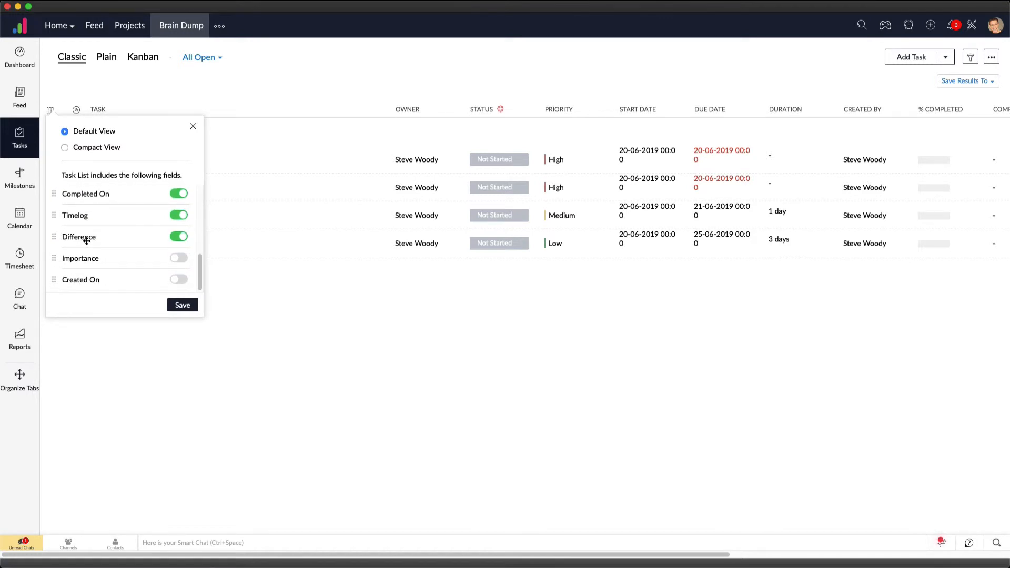
{"action": "mouse_move", "coordinate": [89, 223]}
{"action": "left_mouse_down"}
{"action": "mouse_move", "coordinate": [102, 276]}
{"action": "mouse_move", "coordinate": [99, 217]}
{"action": "left_mouse_up"}
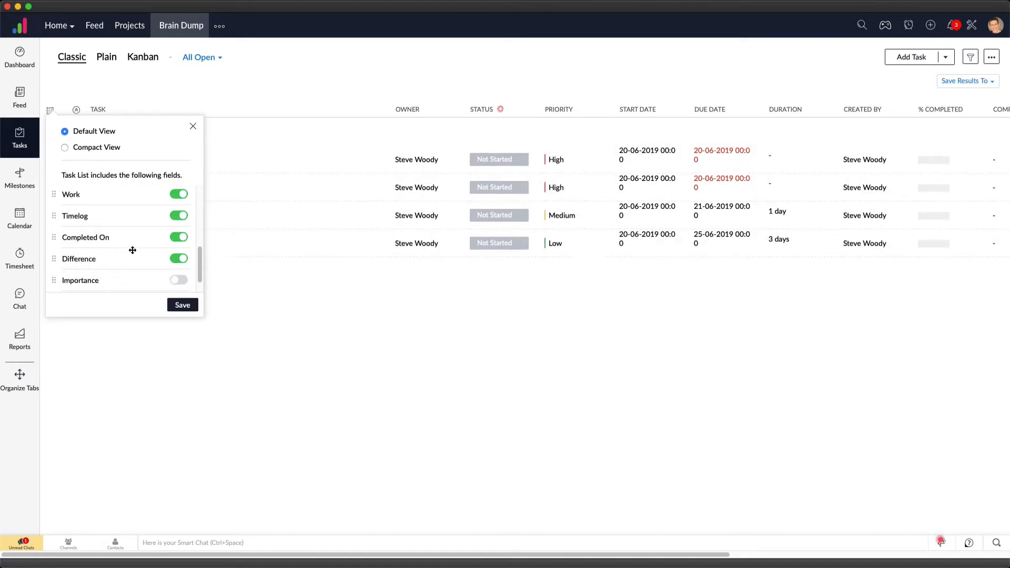
Place the Work field directly after Due Date and Timelog directly after Duration, and save the column layout
{"action": "scroll", "coordinate": [103, 234], "scroll_direction": "up", "scroll_amount": 1}
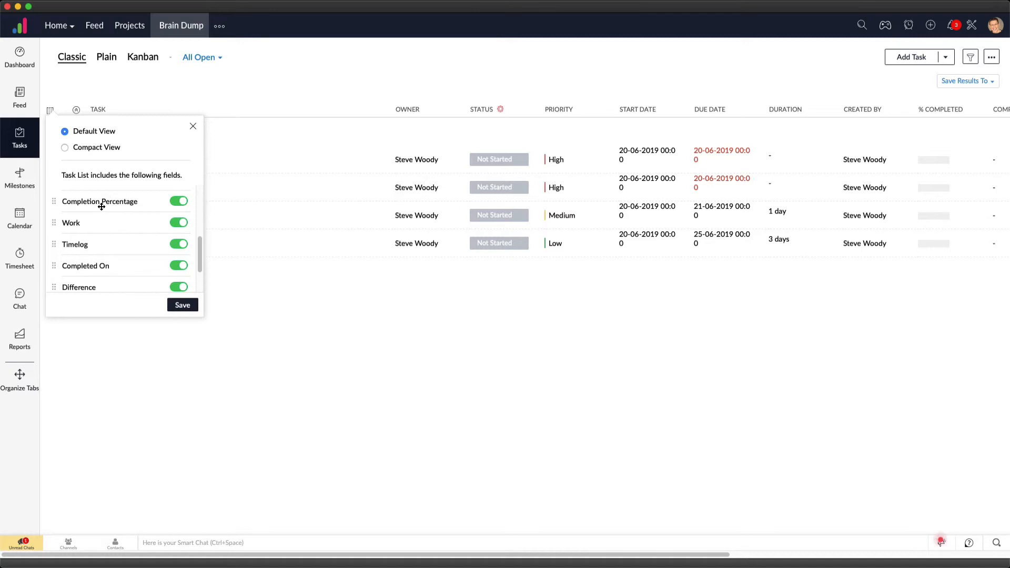
{"action": "left_click_drag", "start_coordinate": [98, 211], "coordinate": [97, 259]}
{"action": "scroll", "coordinate": [105, 227], "scroll_direction": "up", "scroll_amount": 1}
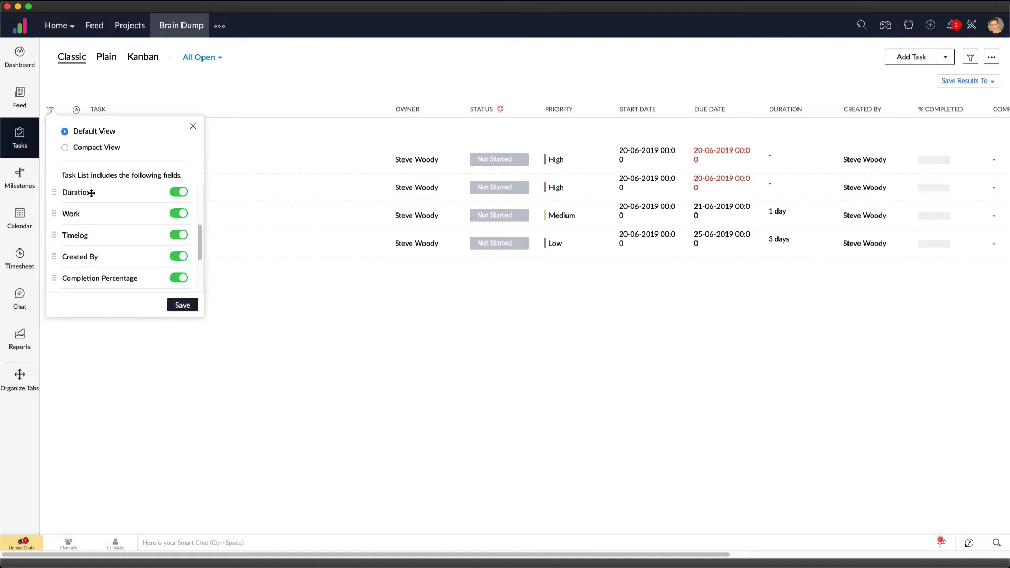
{"action": "left_click_drag", "start_coordinate": [92, 193], "coordinate": [94, 235]}
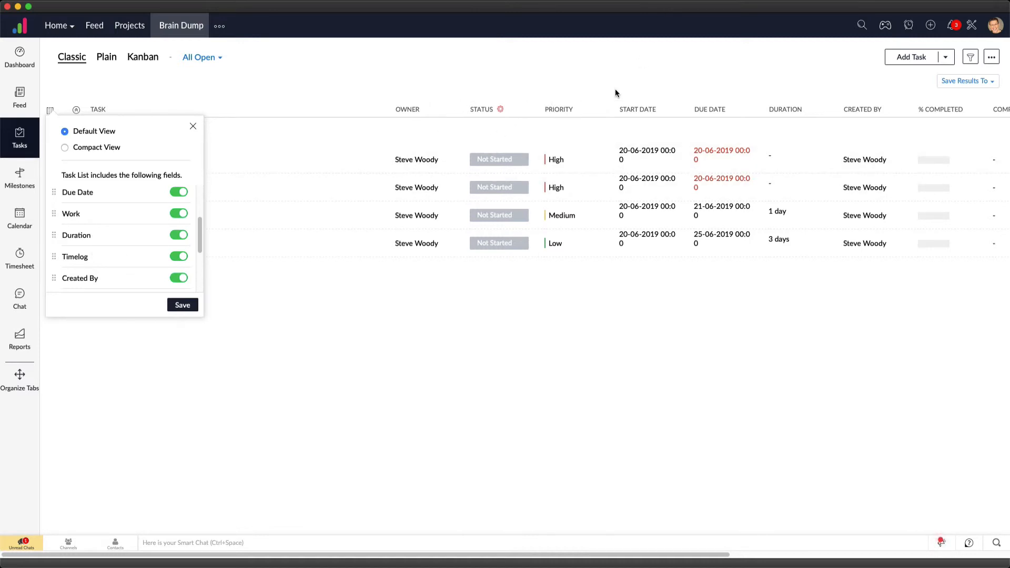
{"action": "left_click", "coordinate": [182, 305]}
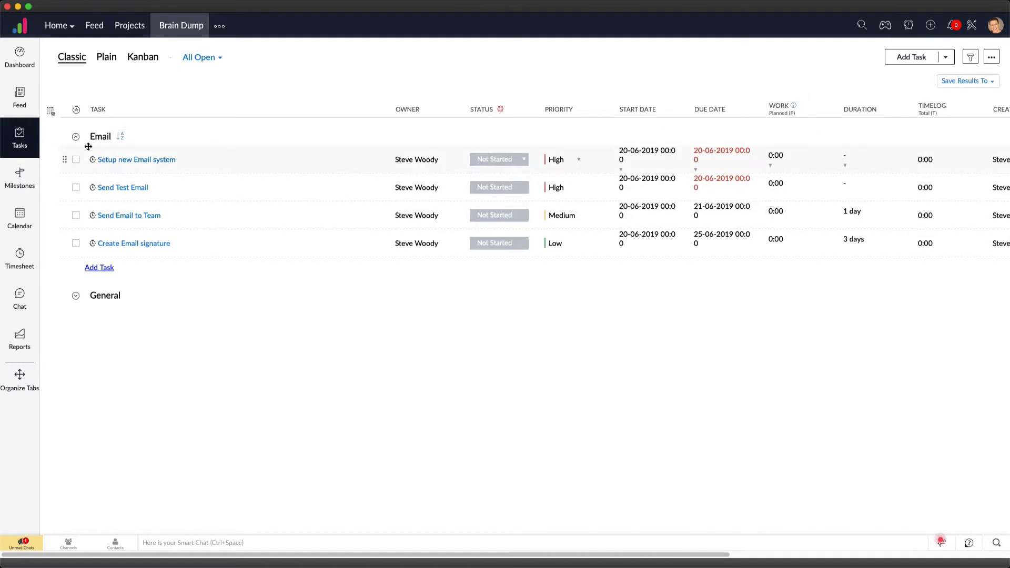
Move the Work field directly after Duration in the task list's column settings and save the layout
{"action": "left_click", "coordinate": [51, 110]}
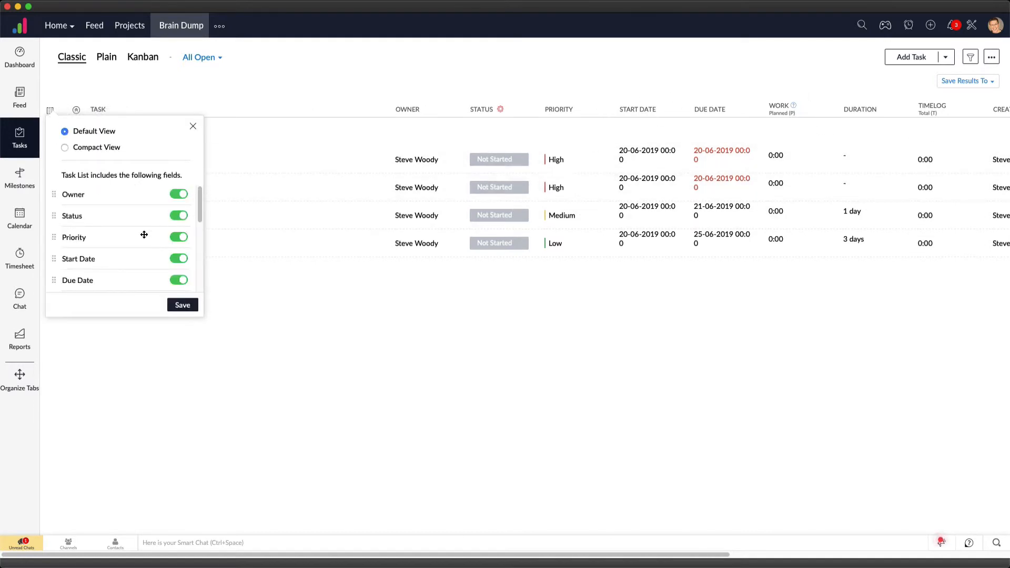
{"action": "scroll", "coordinate": [105, 247], "scroll_direction": "down", "scroll_amount": 3}
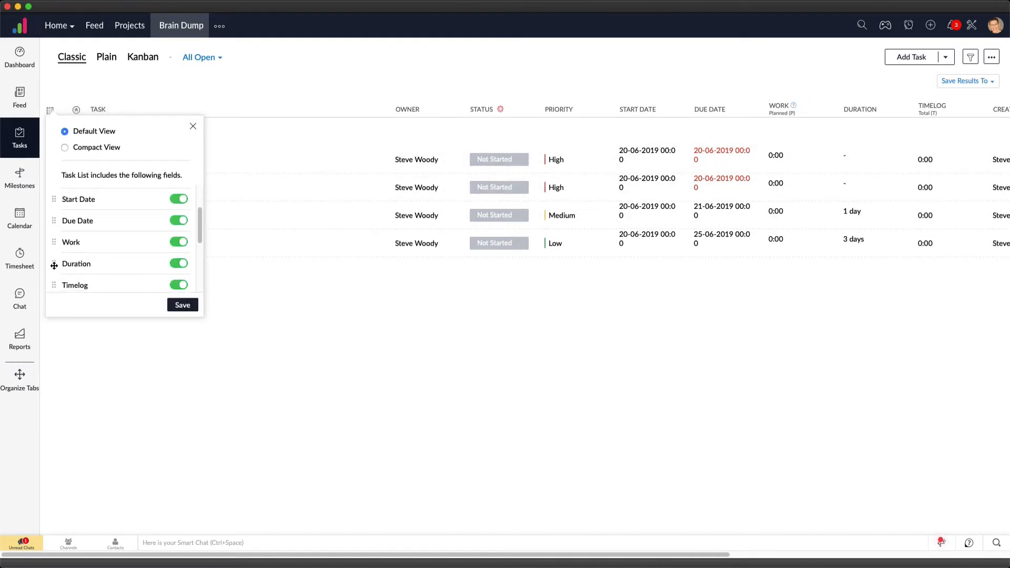
{"action": "left_click_drag", "start_coordinate": [54, 242], "coordinate": [55, 264]}
{"action": "left_click", "coordinate": [185, 305]}
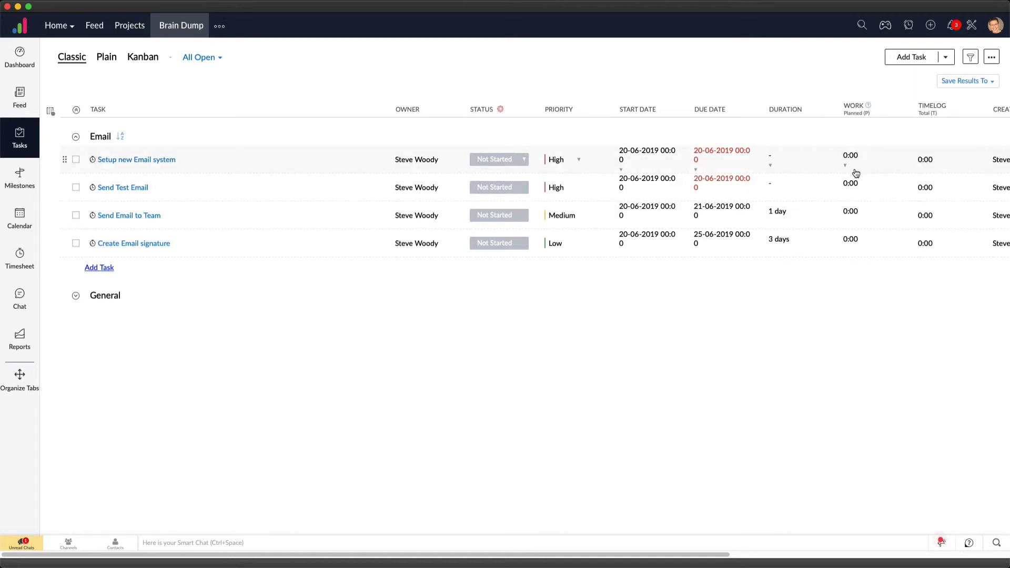
Set the planned work hours to 0:30 for Setup new Email system and 0:05 for Send Test Email
{"action": "left_click", "coordinate": [851, 167]}
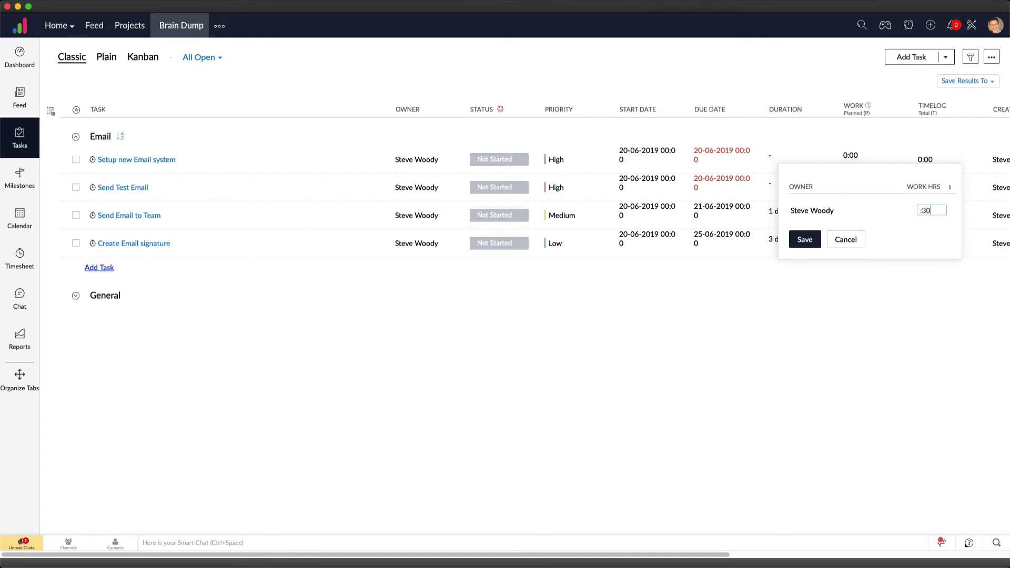
{"action": "left_click", "coordinate": [804, 240]}
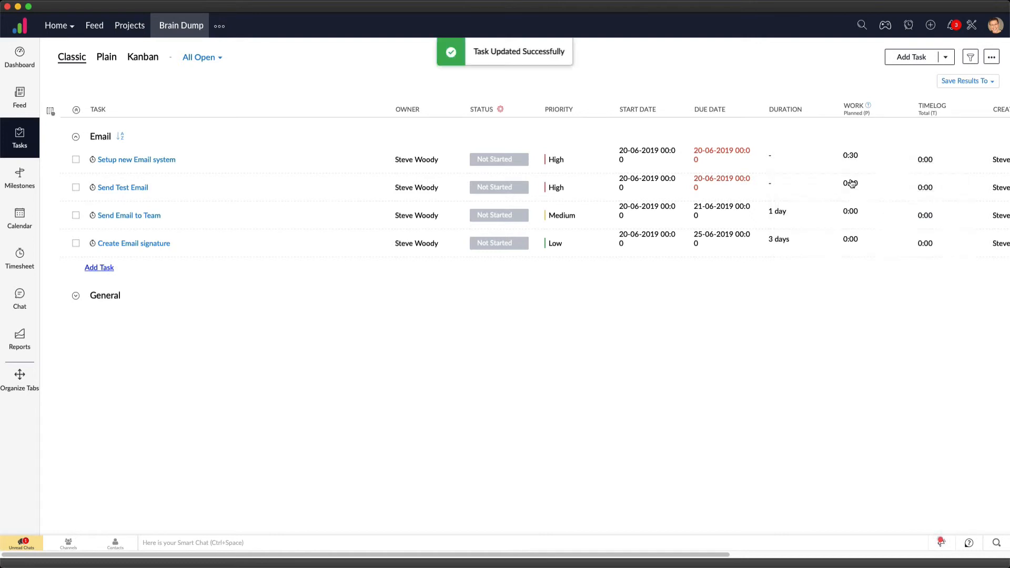
{"action": "left_click", "coordinate": [853, 183]}
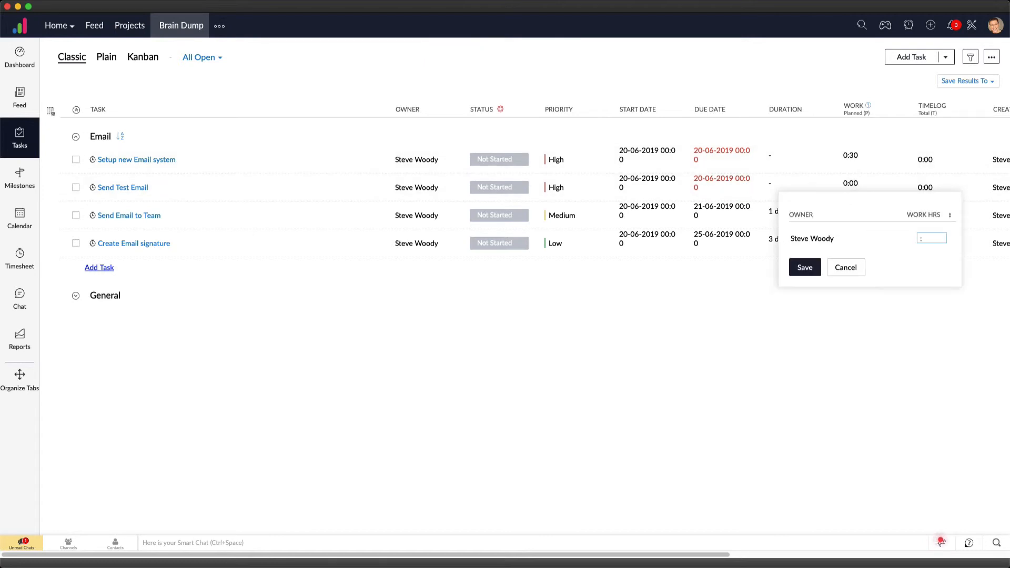
{"action": "left_click", "coordinate": [804, 268]}
Set the planned work hours to 0:15 for Send Email to Team and 1:00 for Create Email signature
{"action": "left_click", "coordinate": [854, 212]}
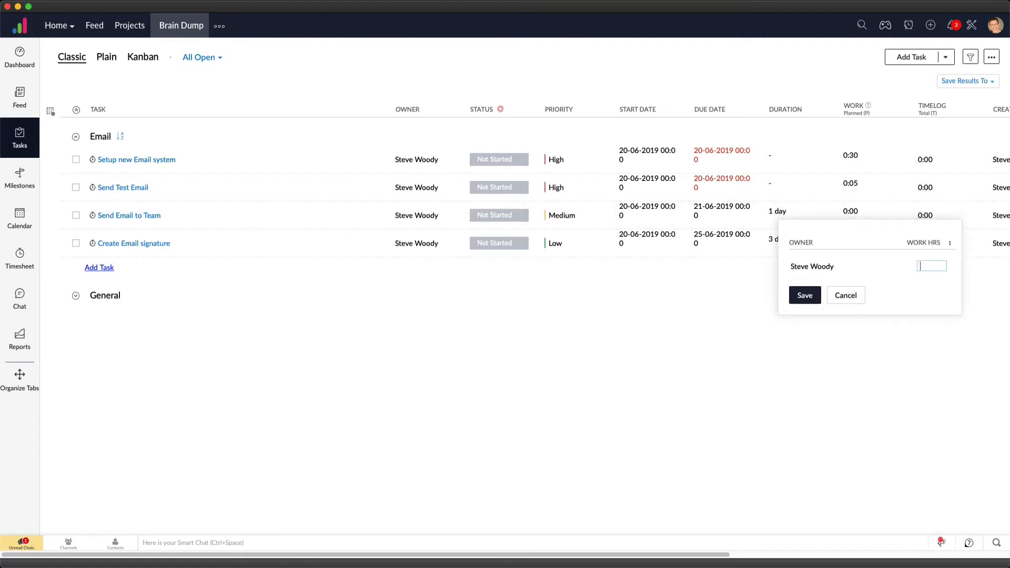
{"action": "left_click", "coordinate": [805, 296]}
{"action": "left_click", "coordinate": [852, 249]}
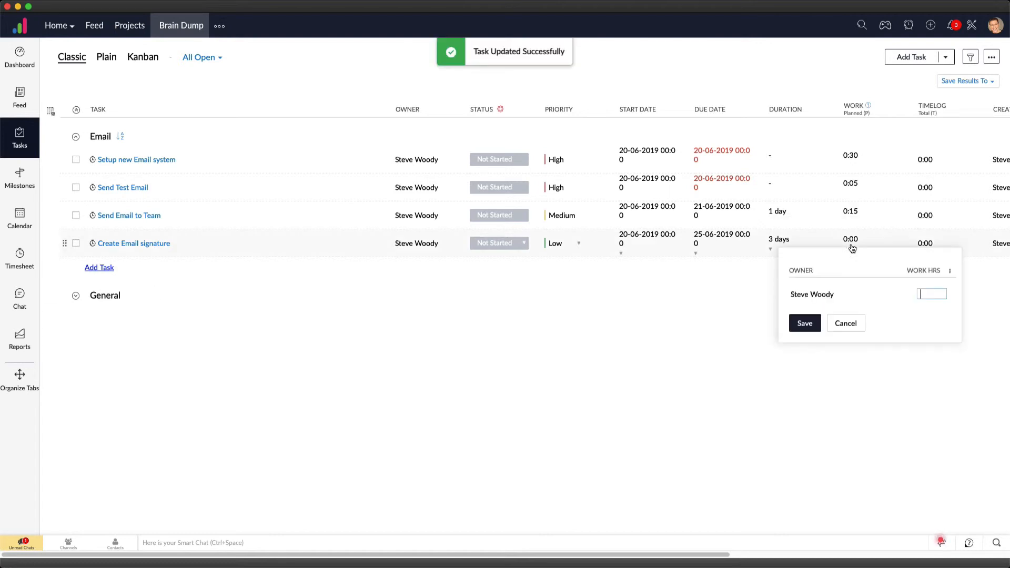
{"action": "type", "text": "1:"}
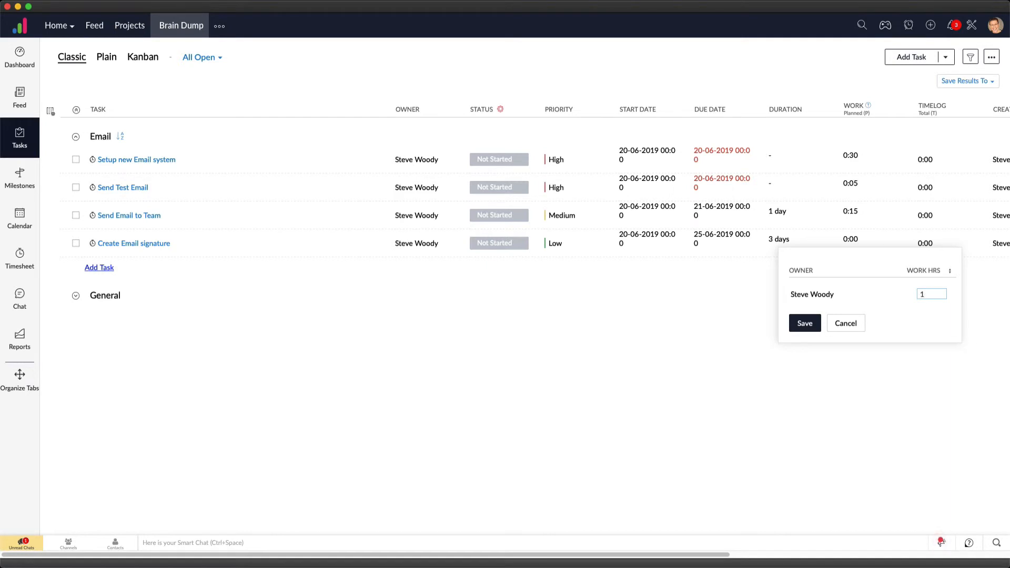
{"action": "left_click", "coordinate": [807, 323]}
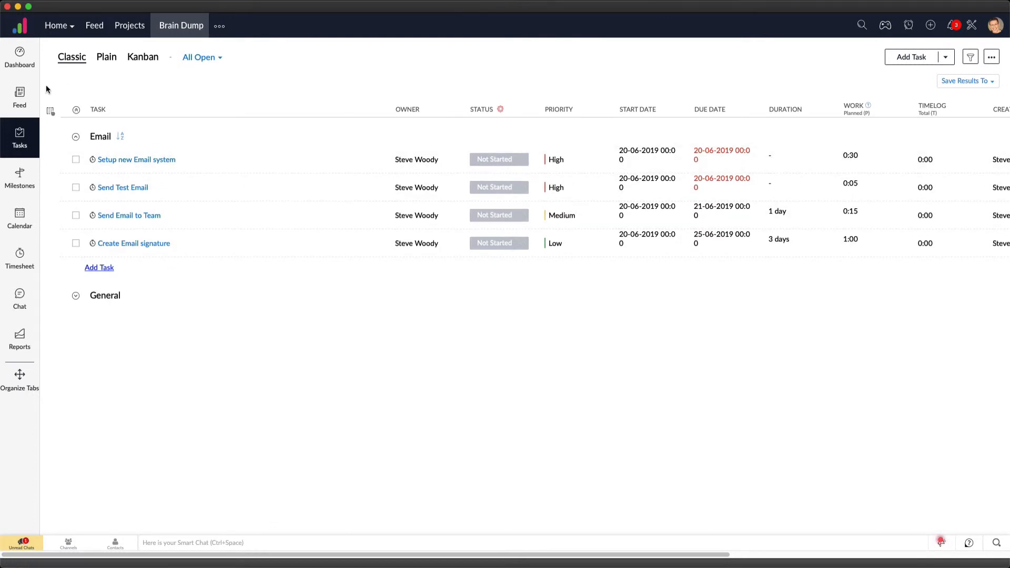
Check the Task - Planned Vs Actual chart on the project dashboard and return to the task list
{"action": "left_click", "coordinate": [31, 71]}
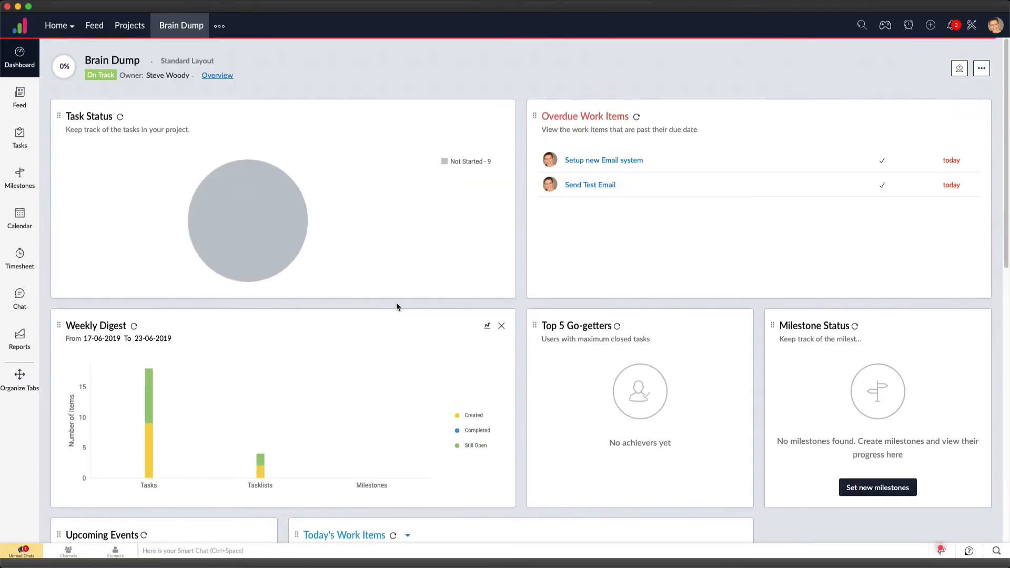
{"action": "scroll", "coordinate": [395, 315], "scroll_direction": "down", "scroll_amount": 10}
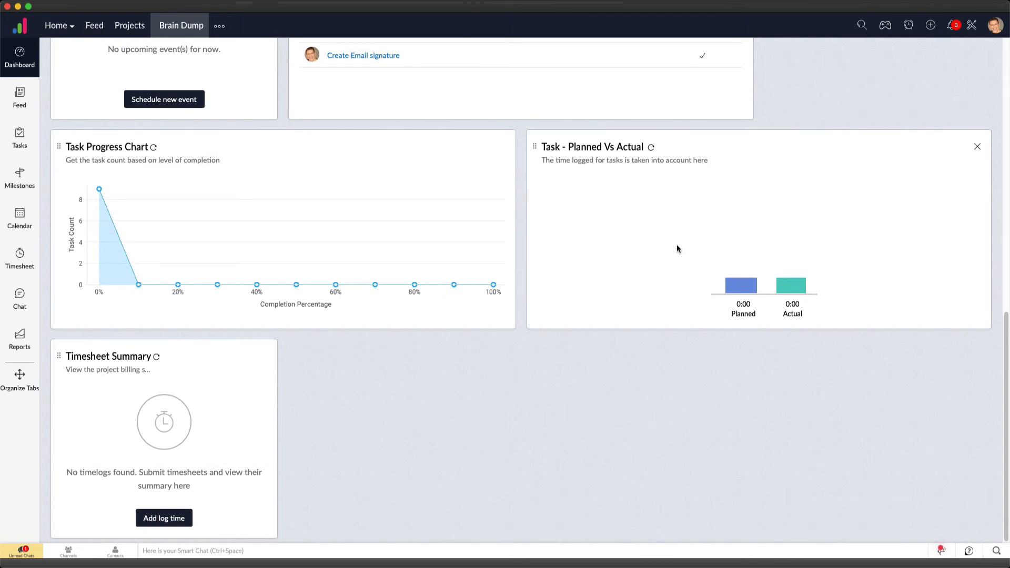
{"action": "scroll", "coordinate": [678, 249], "scroll_direction": "up", "scroll_amount": 1}
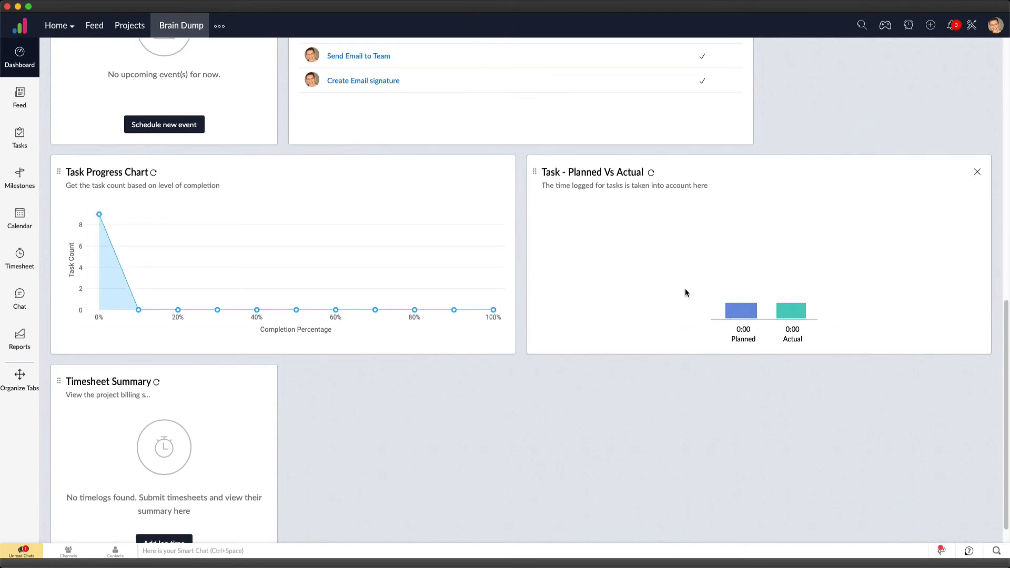
{"action": "scroll", "coordinate": [139, 175], "scroll_direction": "up", "scroll_amount": 15}
{"action": "left_click", "coordinate": [19, 138]}
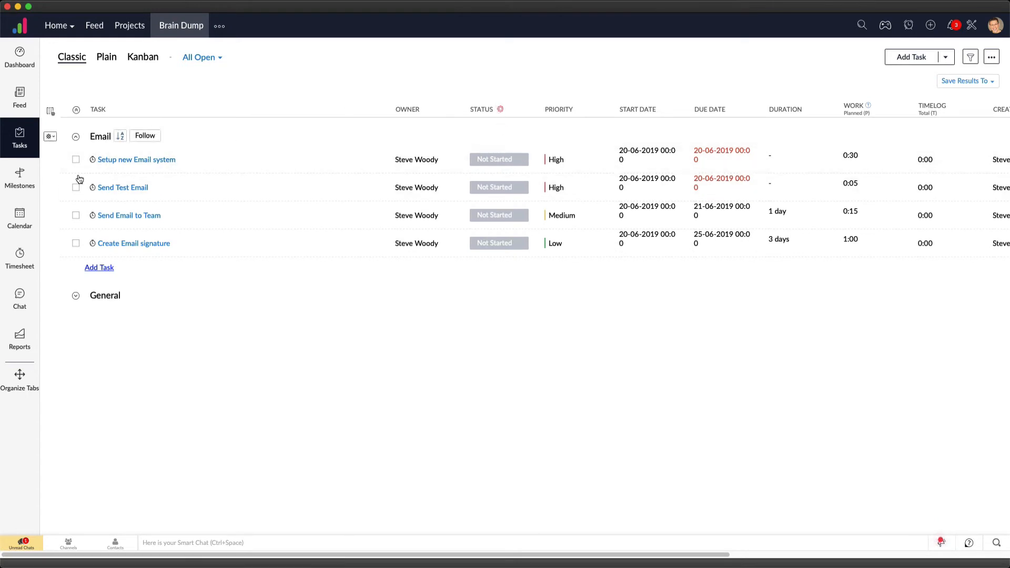
{"action": "left_click", "coordinate": [498, 161]}
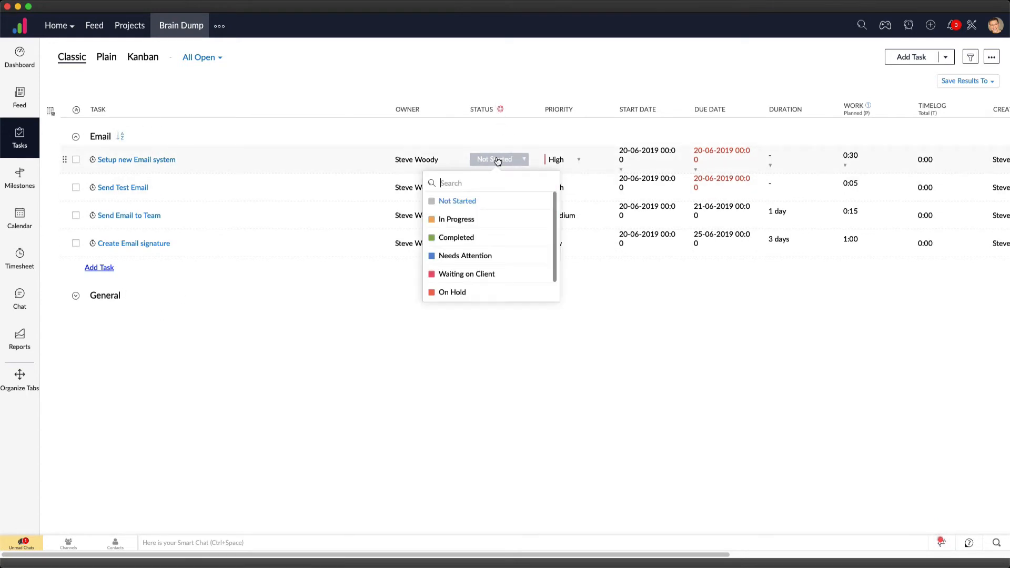
{"action": "left_click", "coordinate": [454, 224]}
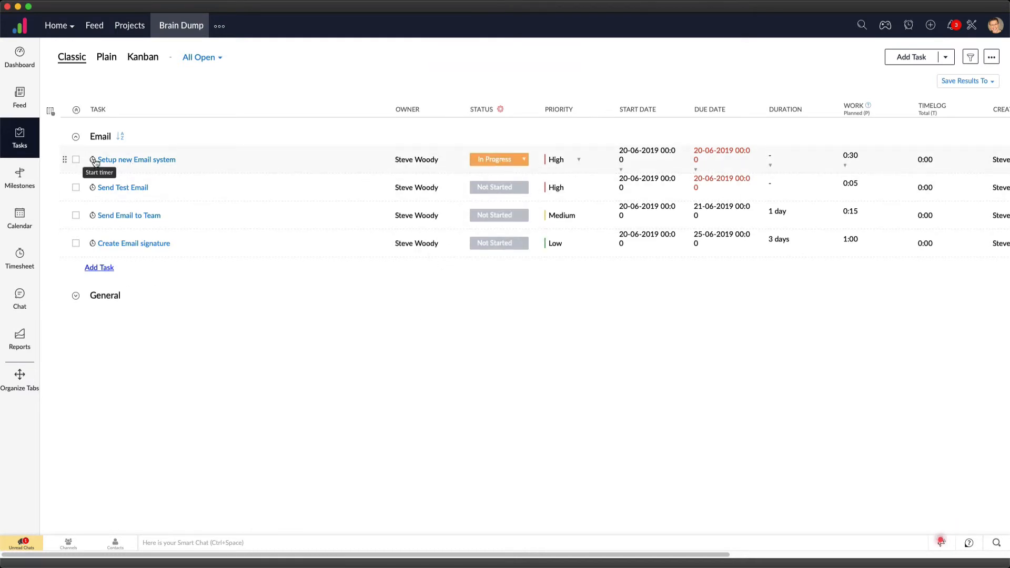
{"action": "left_click", "coordinate": [524, 159]}
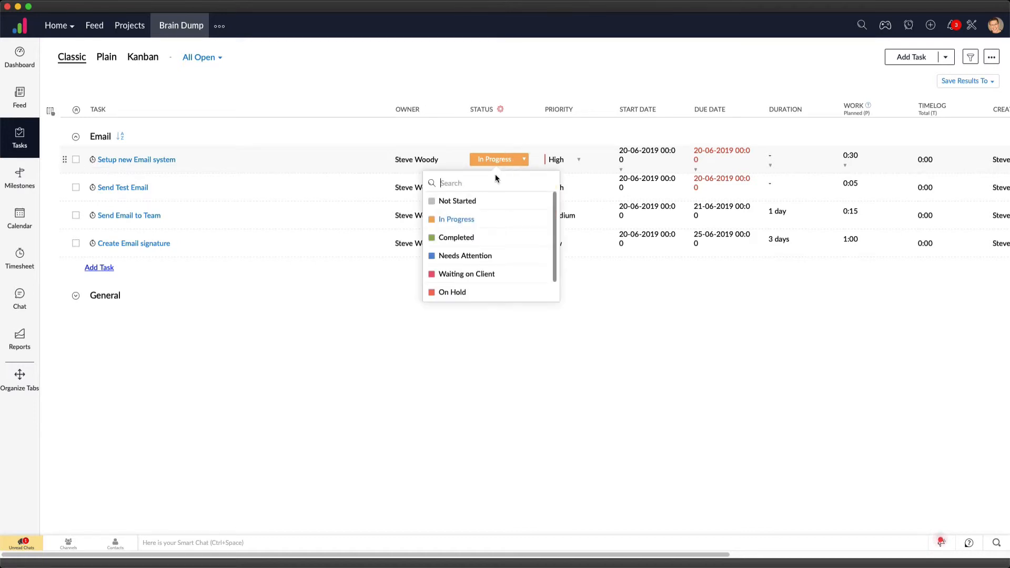
{"action": "left_click", "coordinate": [468, 201]}
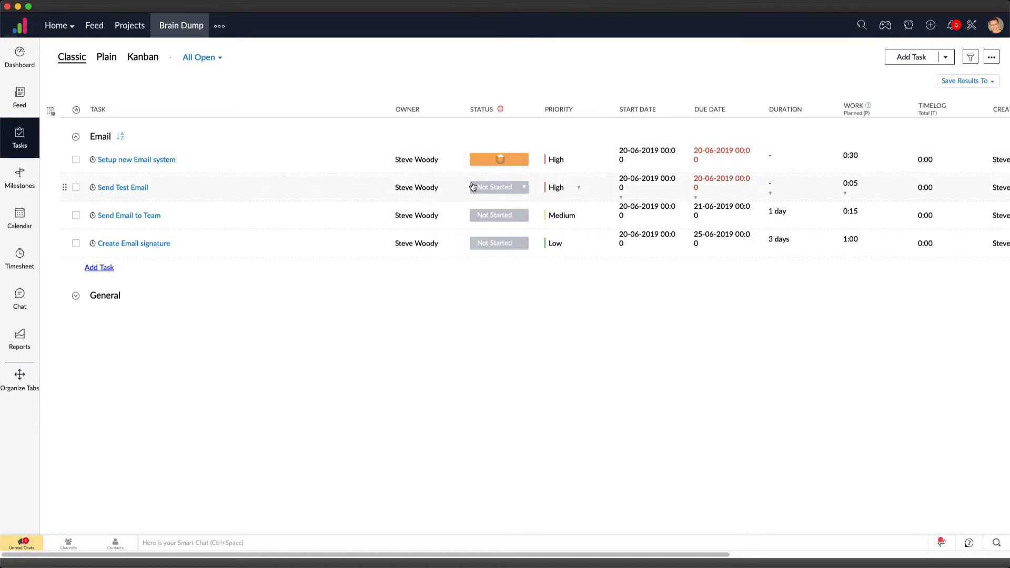
Start the timer on the Setup new Email system task and set its status to In Progress
{"action": "left_click", "coordinate": [92, 160]}
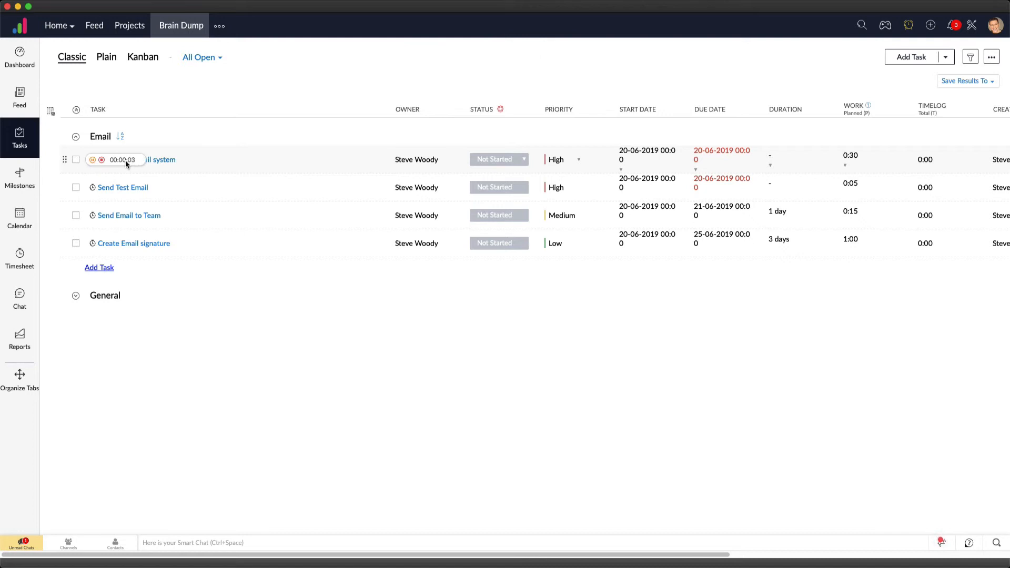
{"action": "left_click", "coordinate": [497, 164]}
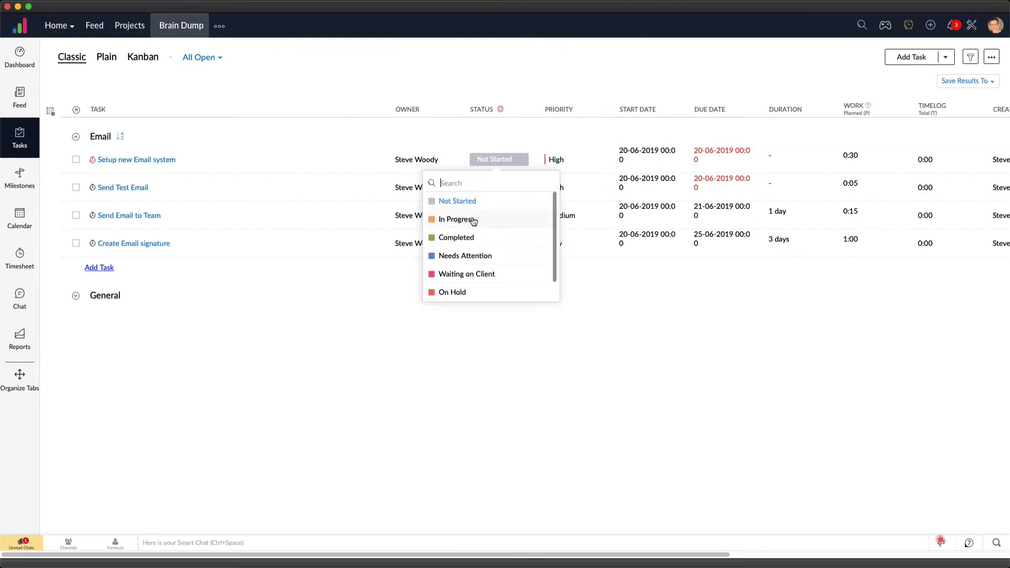
{"action": "left_click", "coordinate": [472, 220]}
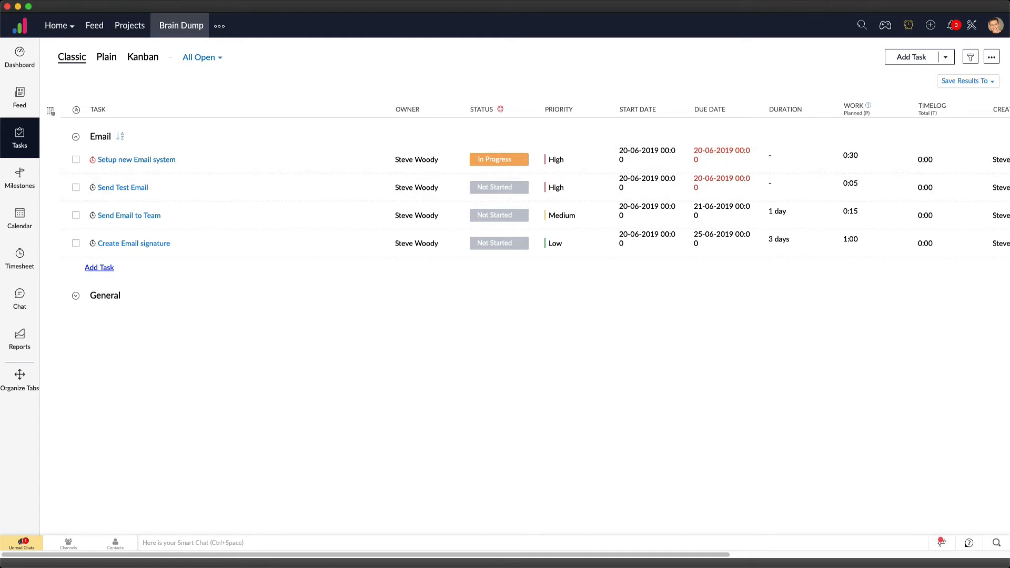
Open the details of the Setup new Email system task and set its completion percentage to 20
{"action": "left_click", "coordinate": [121, 160]}
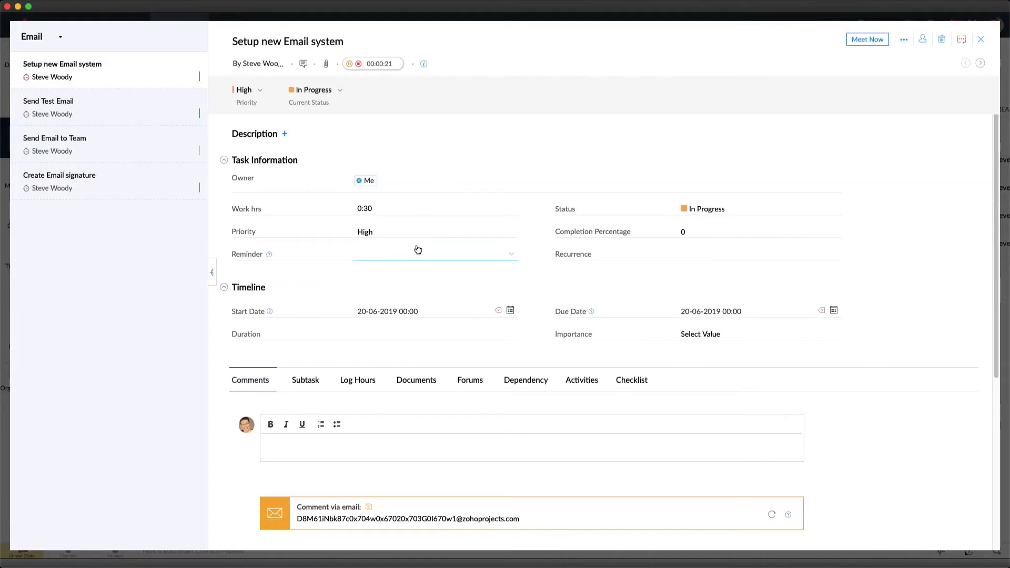
{"action": "left_click", "coordinate": [721, 227]}
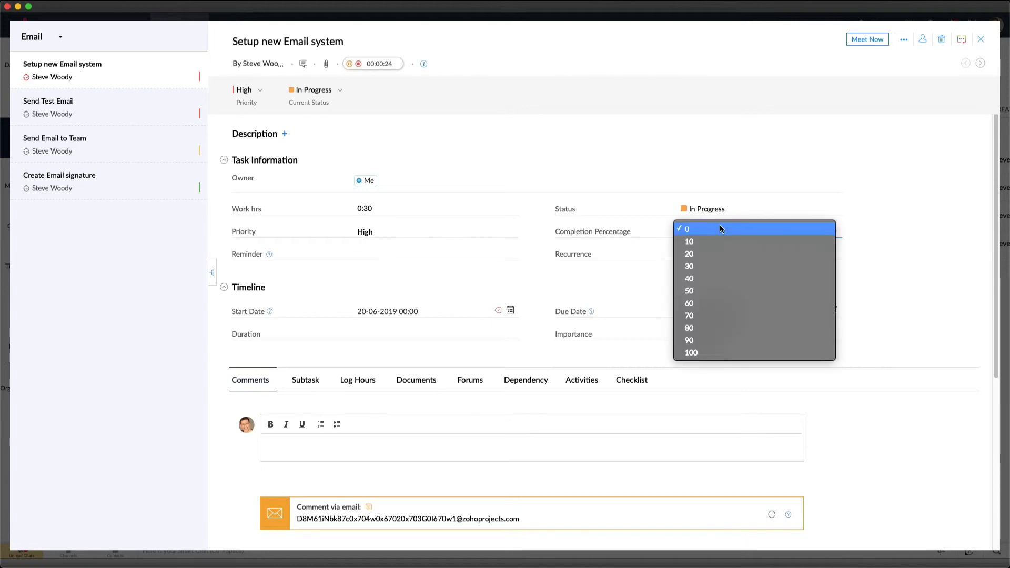
{"action": "left_click", "coordinate": [698, 256]}
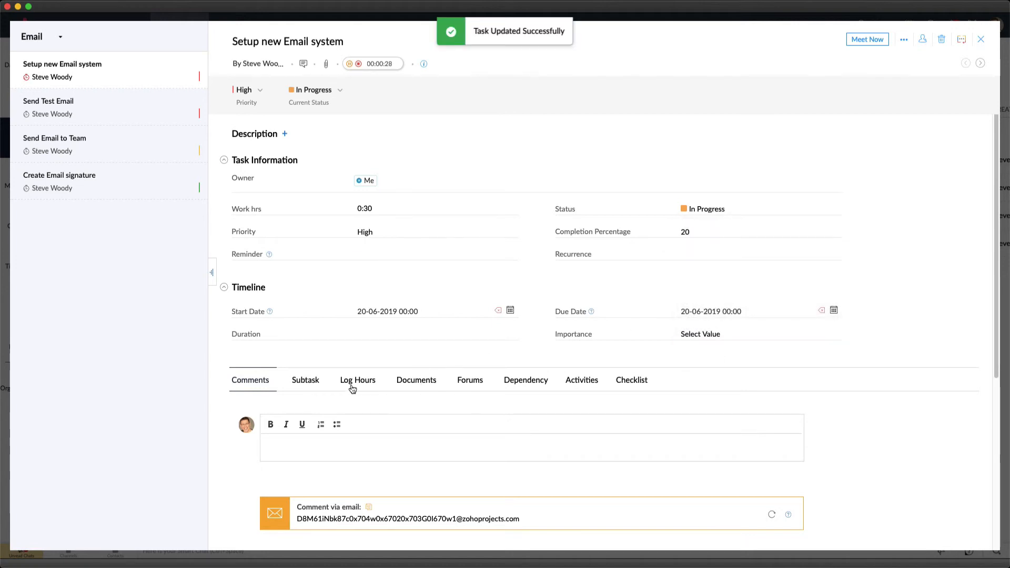
Write a task description reading "Check out the following platforms", followed by Keap, Active Campaign, Zoho and Drip on separate lines
{"action": "left_click", "coordinate": [285, 135]}
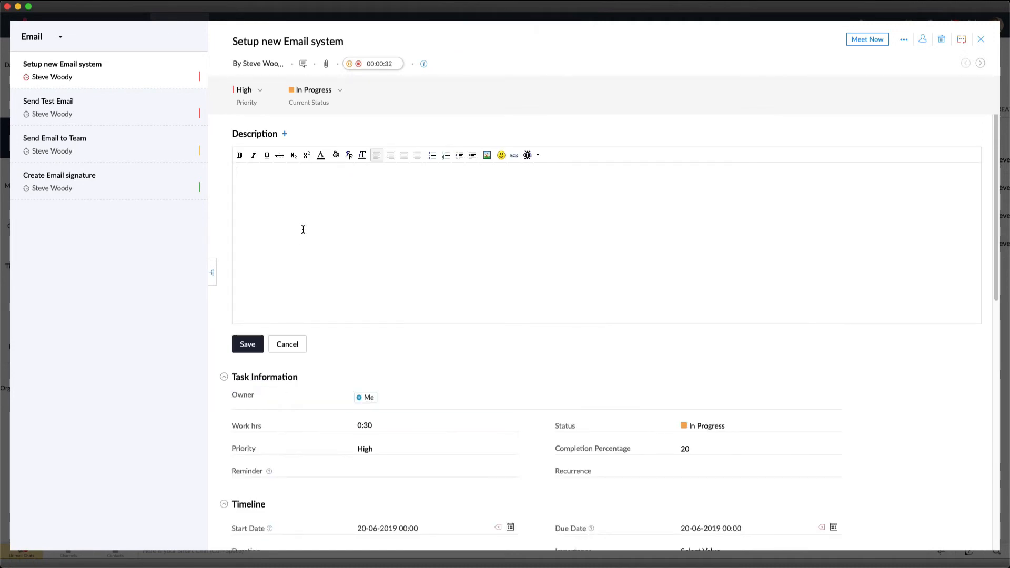
{"action": "type", "text": "Check out the fol"}
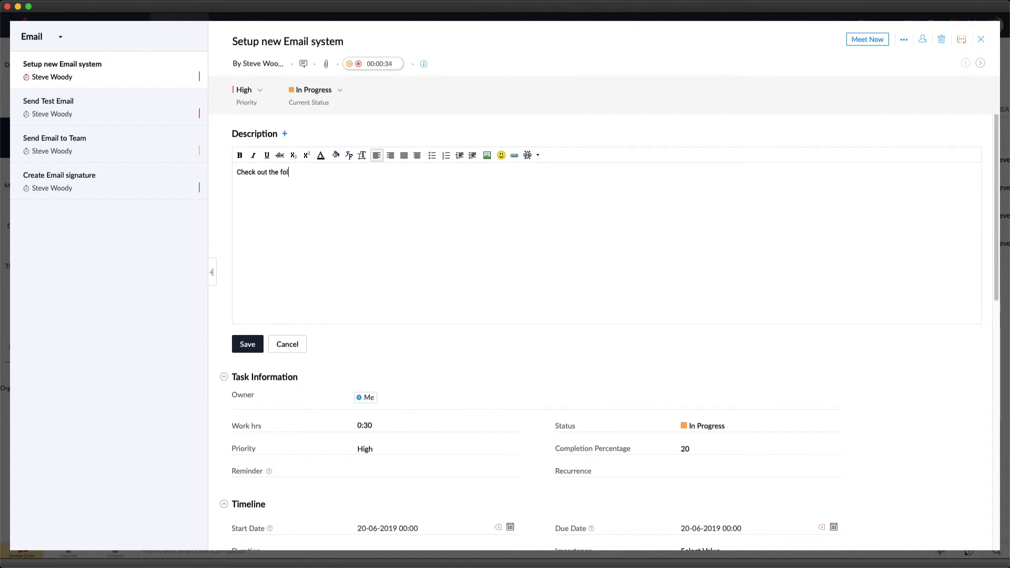
{"action": "type", "text": "lowing platforms  "}
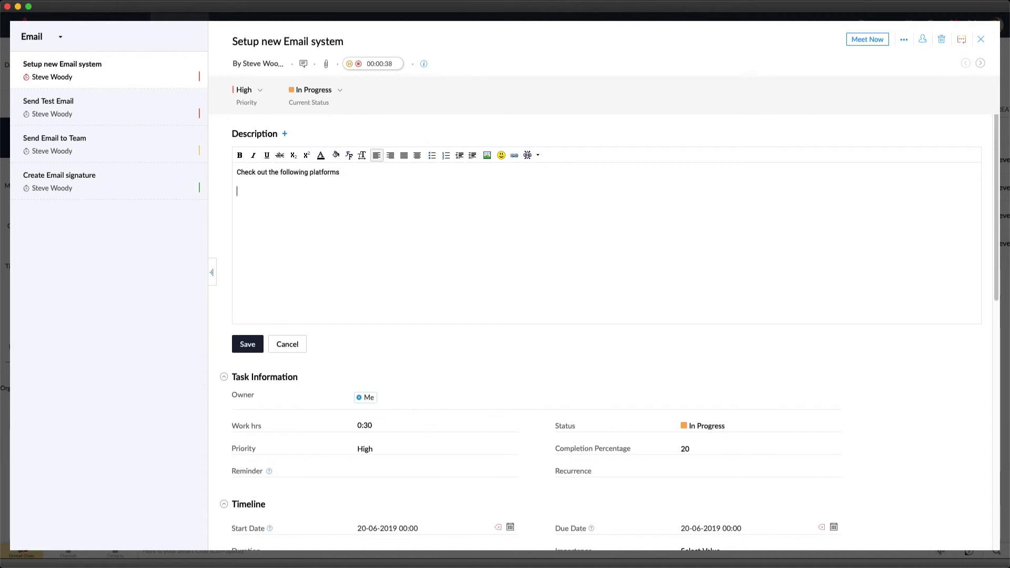
{"action": "type", "text": "Keap "}
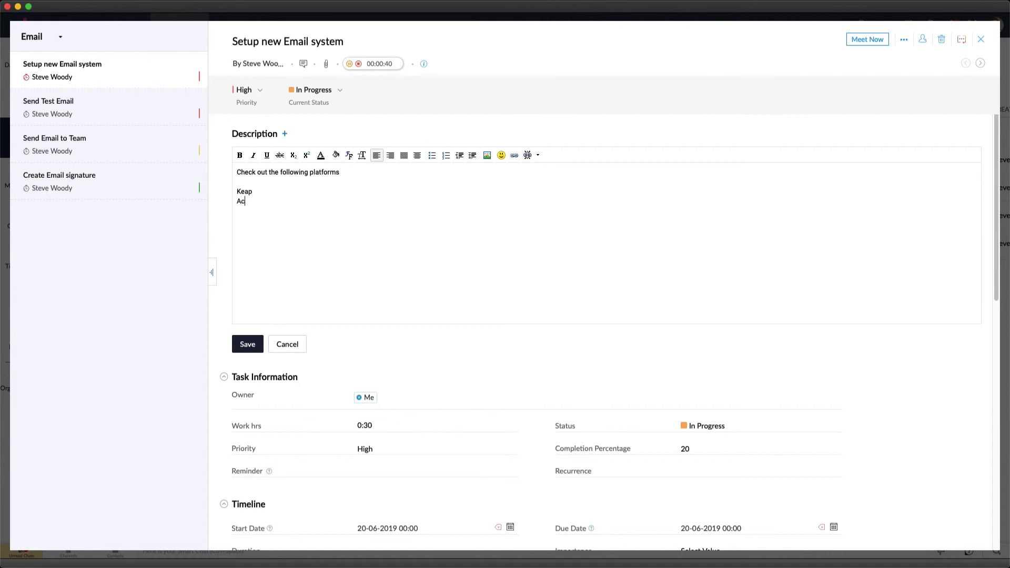
{"action": "type", "text": "Active Campaign"}
{"action": "key", "text": "Return"}
{"action": "type", "text": "Zoho"}
{"action": "key", "text": "Return"}
{"action": "type", "text": "Dro"}
{"action": "key", "text": "Return"}
{"action": "key", "text": "Return"}
Finish the description with the separate line "Speak to Experts to find best solution." and save it
{"action": "type", "text": "C"}
{"action": "type", "text": "peak to Experts to "}
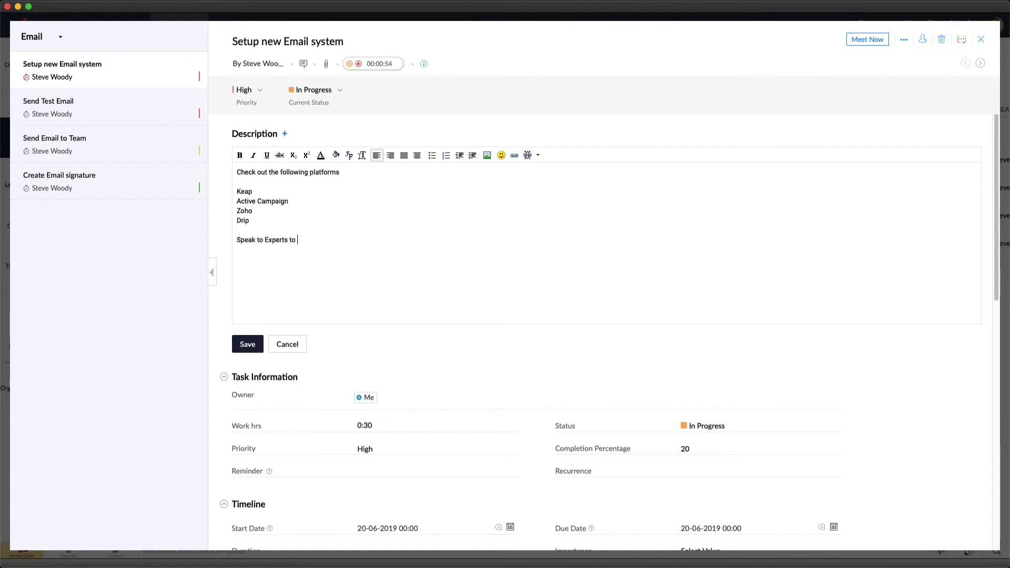
{"action": "type", "text": "find best solution."}
{"action": "left_click", "coordinate": [248, 345]}
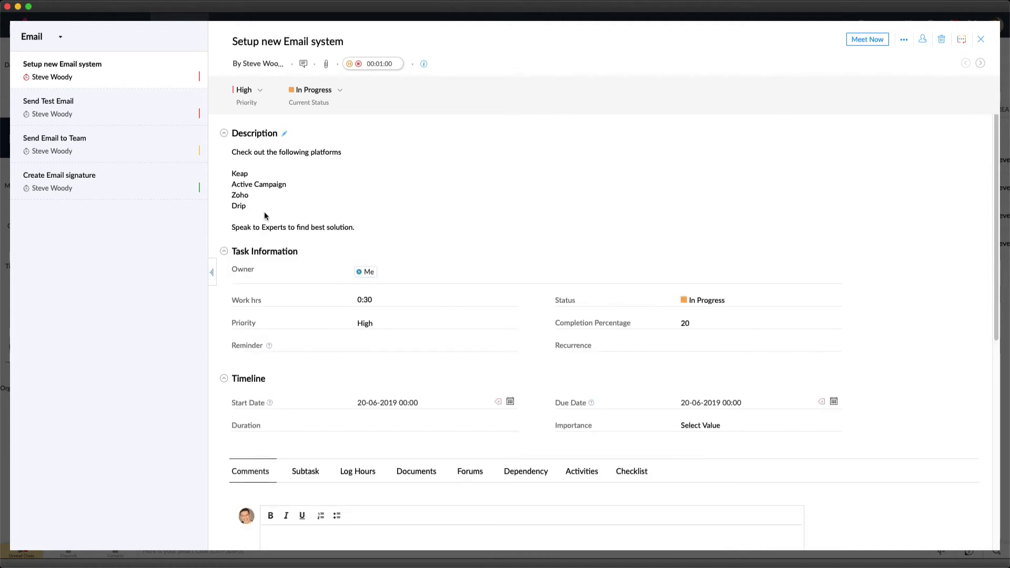
Add the comment "Spoke to Keap - too expensive for what I need" to the Setup new Email system task
{"action": "scroll", "coordinate": [247, 348], "scroll_direction": "down", "scroll_amount": 1}
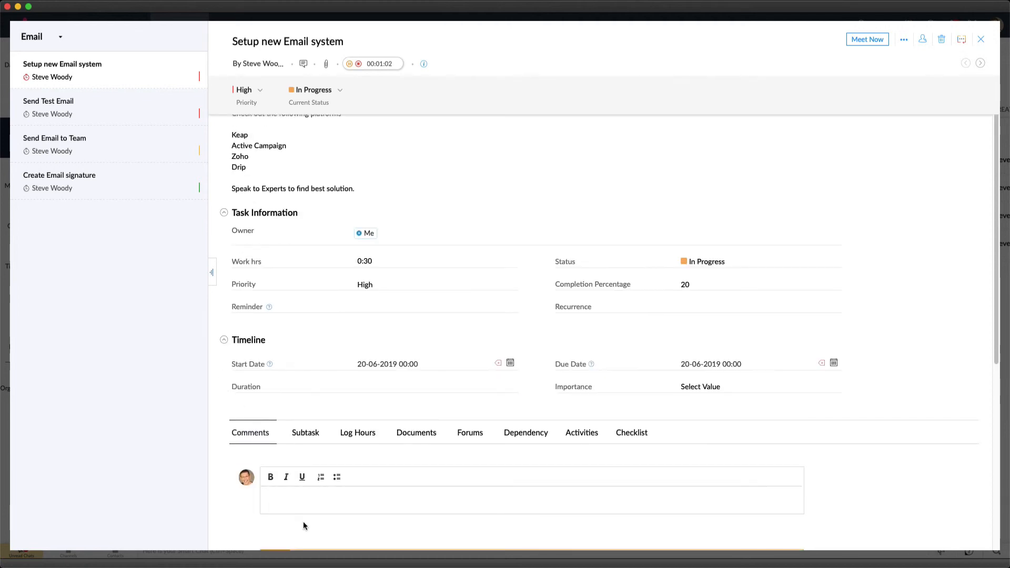
{"action": "left_click", "coordinate": [308, 507]}
{"action": "type", "text": "Spoke to Keap -"}
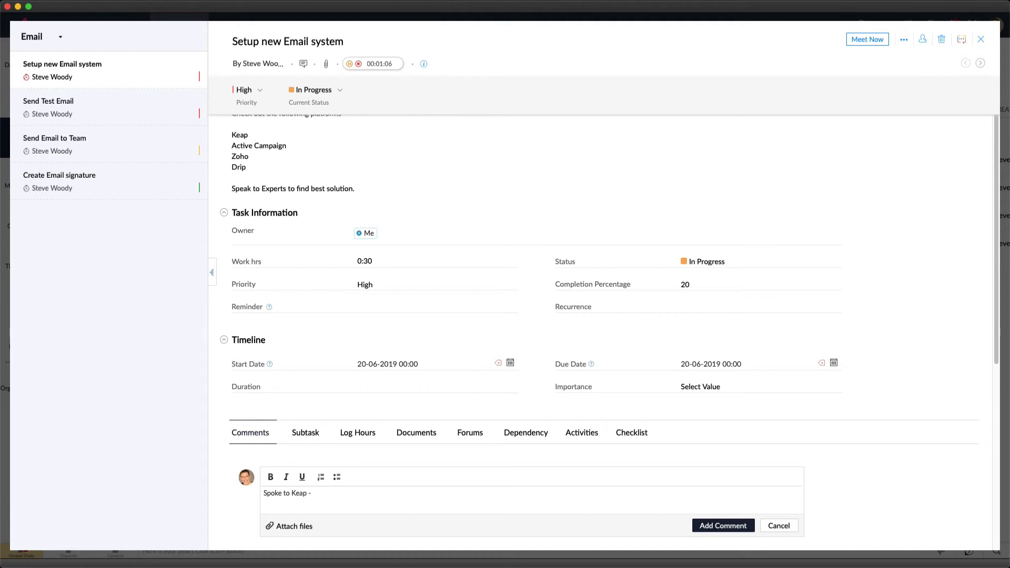
{"action": "type", "text": " too expensive for what I need"}
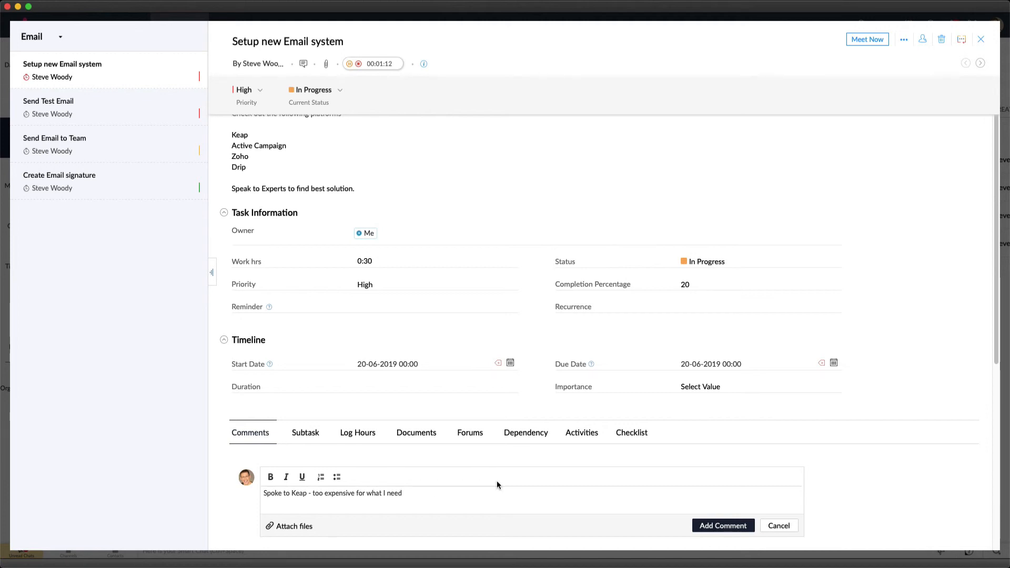
{"action": "left_click", "coordinate": [701, 526]}
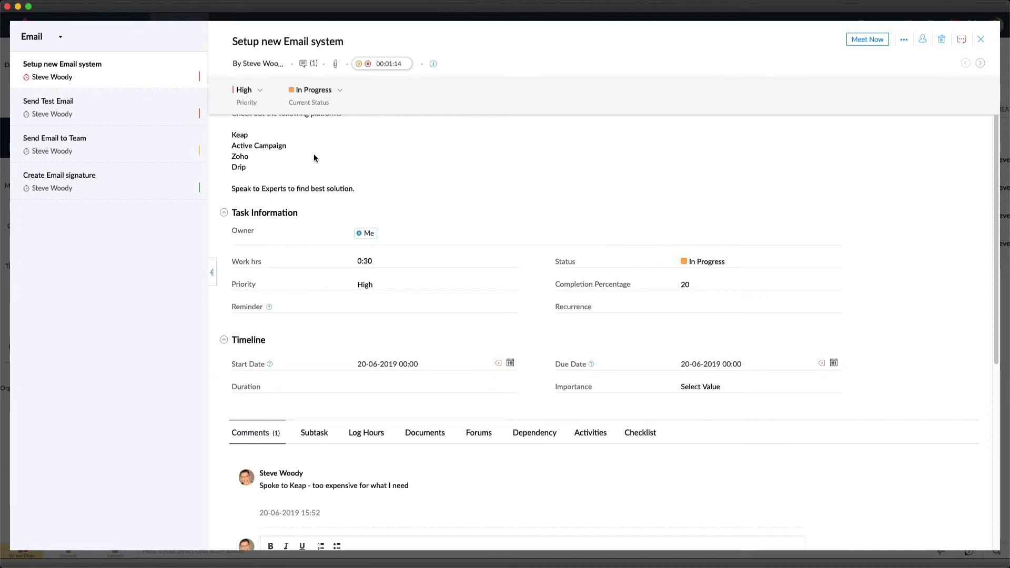
{"action": "scroll", "coordinate": [305, 425], "scroll_direction": "down", "scroll_amount": 1}
{"action": "scroll", "coordinate": [325, 502], "scroll_direction": "down", "scroll_amount": 2}
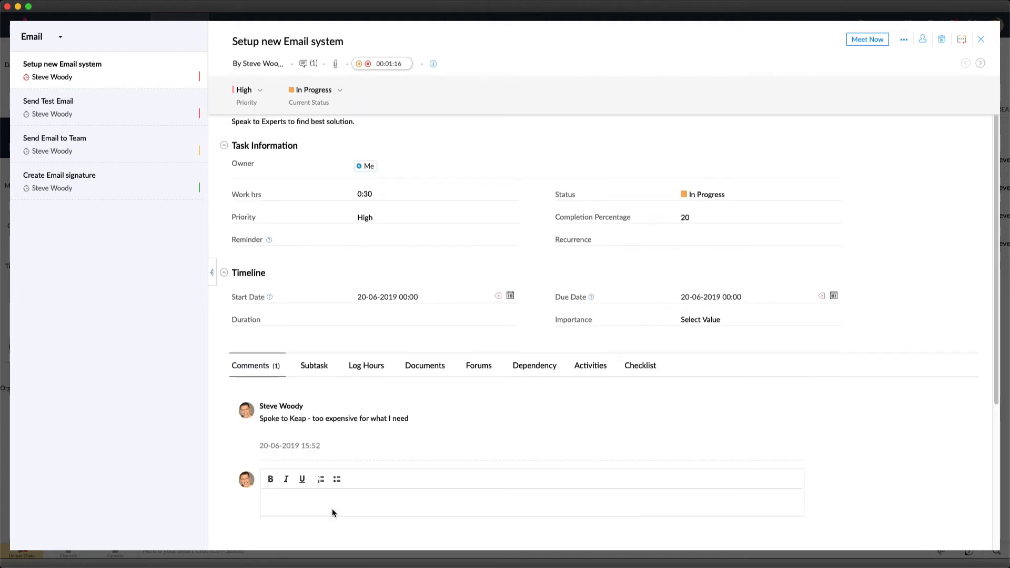
Add the comment "Zoho Looks Great - might use this" to the Setup new Email system task
{"action": "left_click", "coordinate": [311, 501]}
{"action": "type", "text": "Zoho L"}
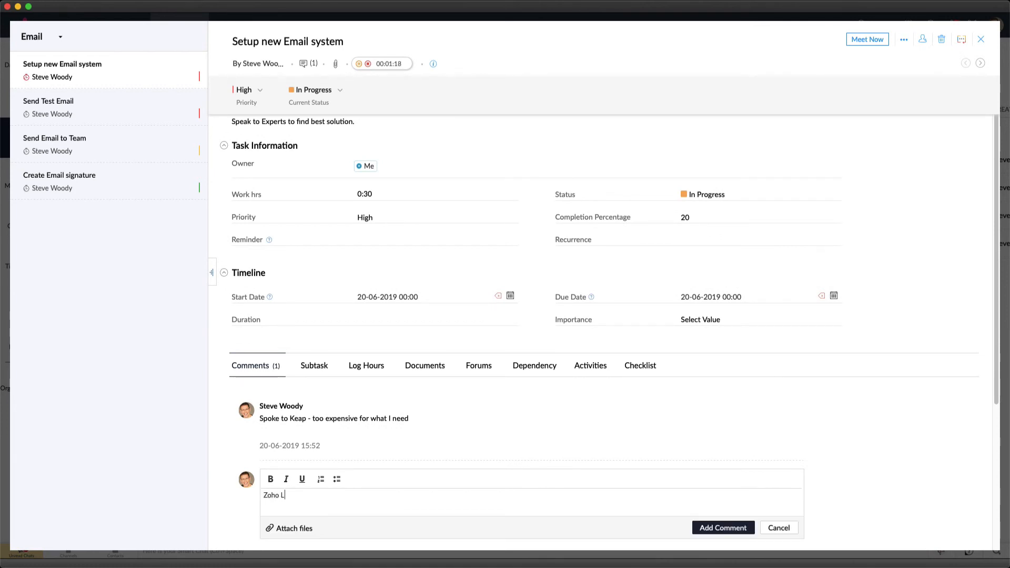
{"action": "type", "text": "ook sGreat"}
{"action": "key", "text": "BackSpace"}
{"action": "type", "text": "s Great "}
{"action": "type", "text": "- mo"}
{"action": "type", "text": "ght use this"}
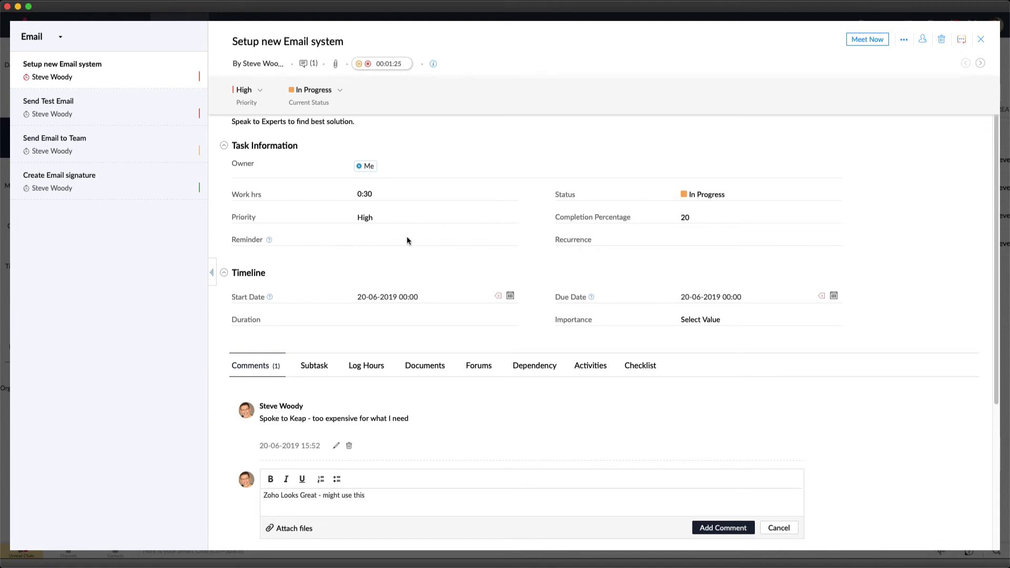
{"action": "left_click", "coordinate": [709, 529]}
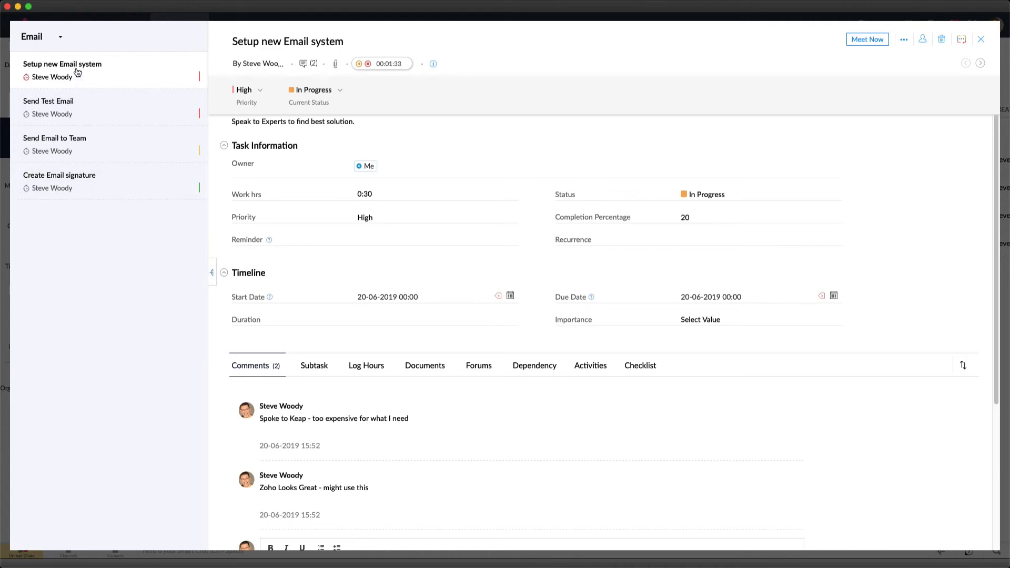
View the tasks of the General list from the task details, then return to the Email list
{"action": "left_click", "coordinate": [40, 38]}
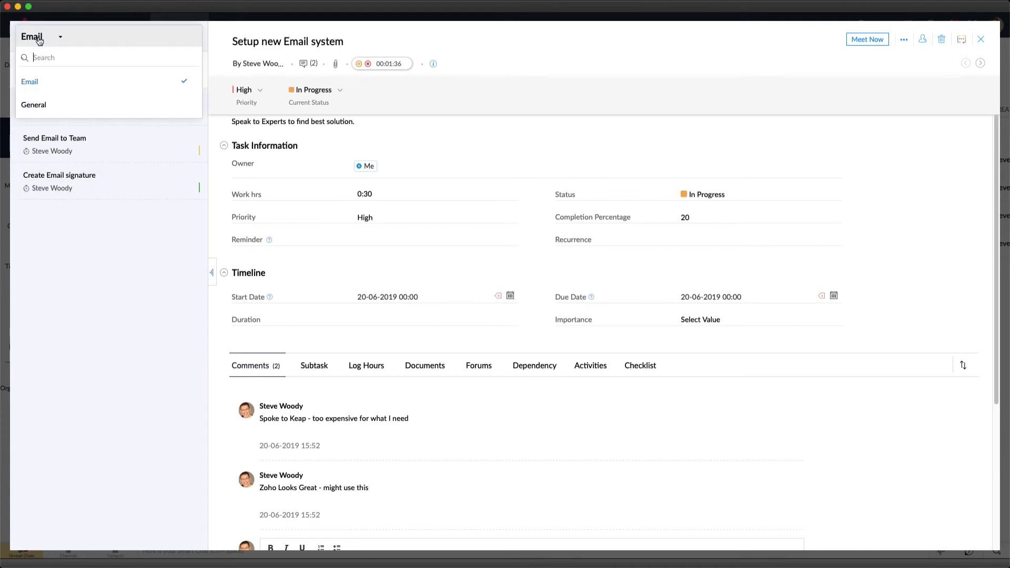
{"action": "left_click", "coordinate": [35, 92]}
{"action": "left_click", "coordinate": [55, 41]}
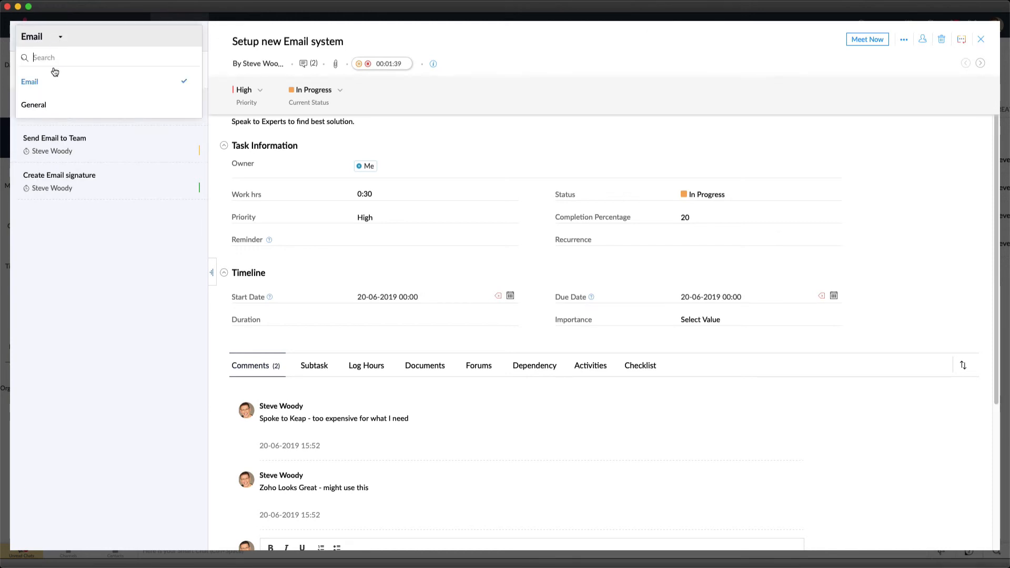
{"action": "left_click", "coordinate": [37, 105]}
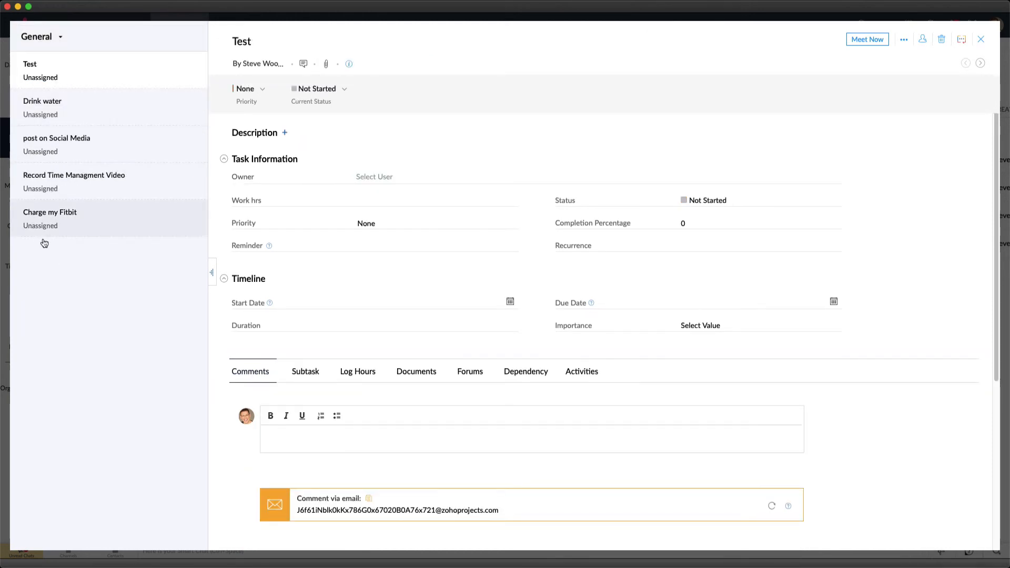
{"action": "left_click", "coordinate": [51, 41]}
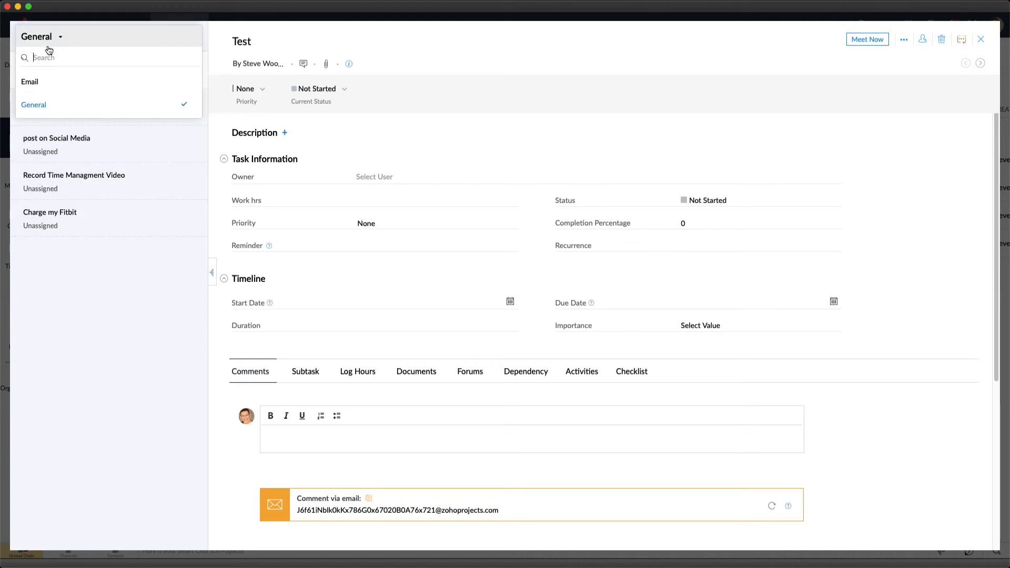
{"action": "left_click", "coordinate": [39, 82]}
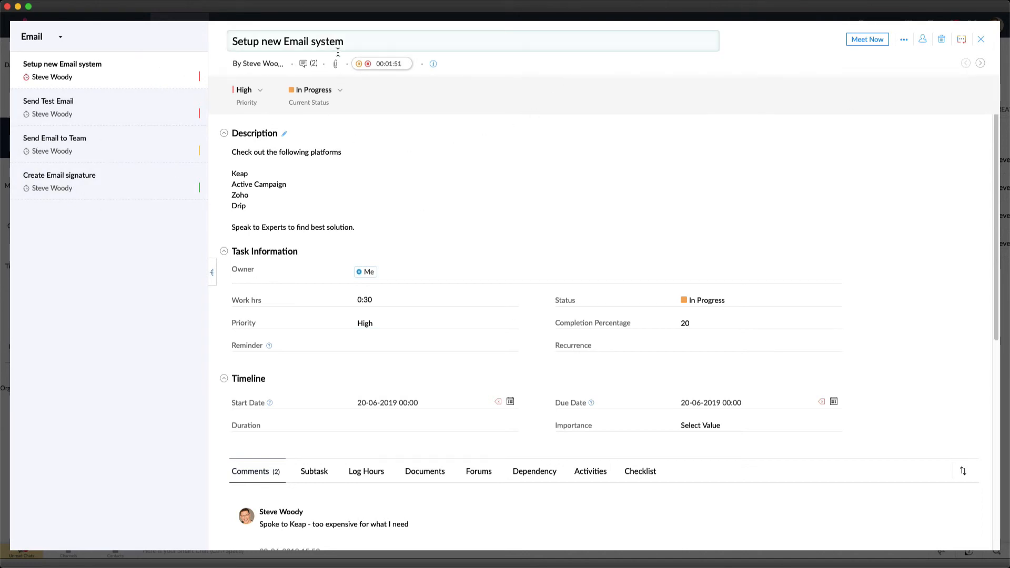
Stop the Setup new Email system timer, log the time as Non Billable, and close the task details
{"action": "left_click", "coordinate": [368, 65]}
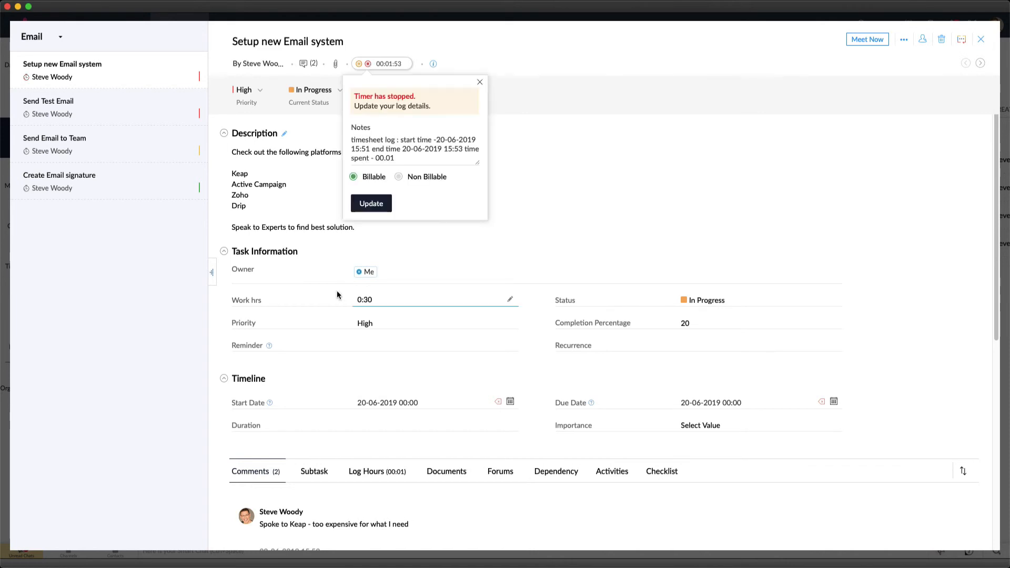
{"action": "left_click", "coordinate": [400, 177]}
{"action": "left_click", "coordinate": [371, 204]}
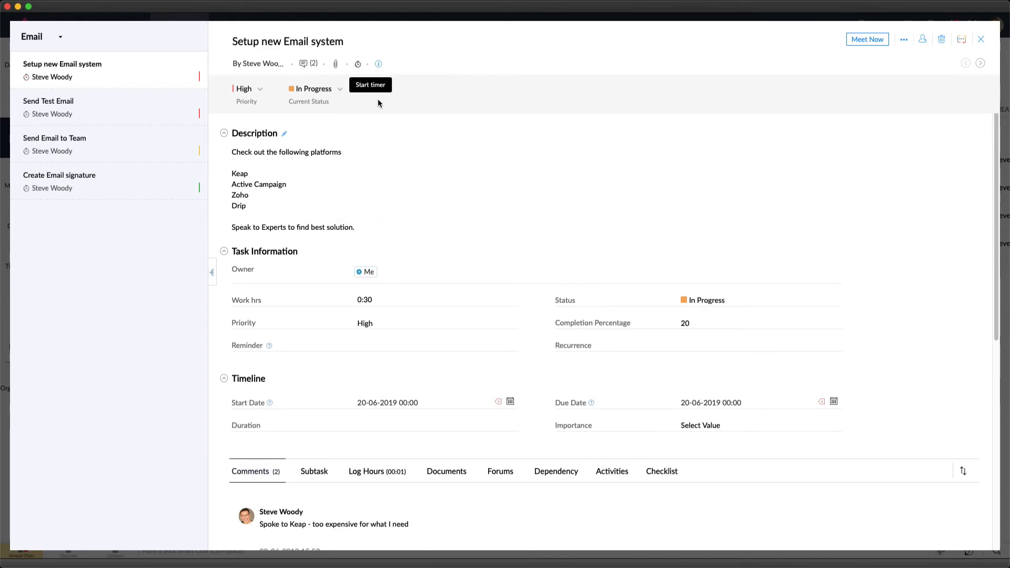
{"action": "left_click", "coordinate": [982, 40]}
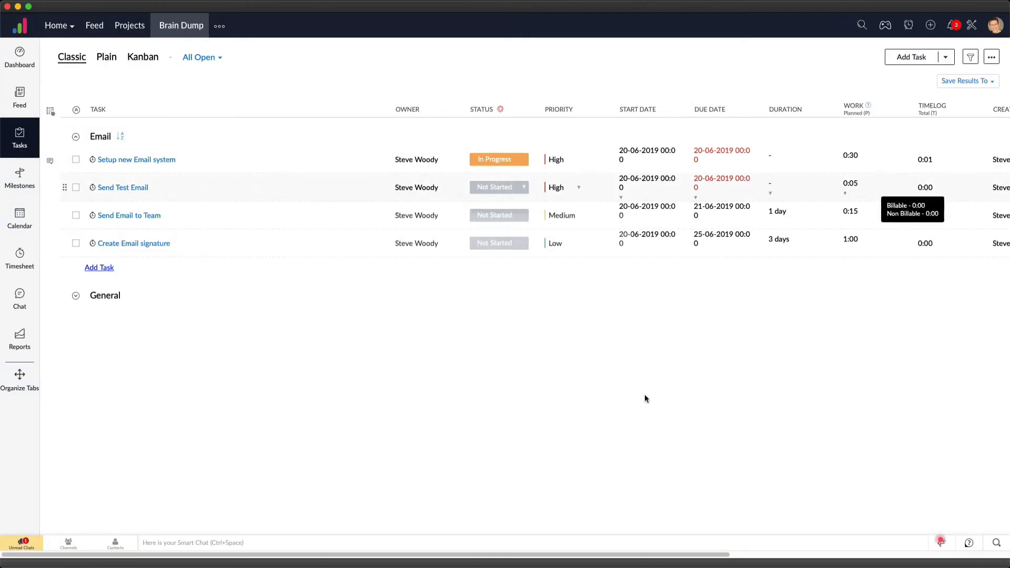
Review the Brain Dump project dashboard, including the planned versus actual time, today's work items and task status charts
{"action": "left_click", "coordinate": [19, 57]}
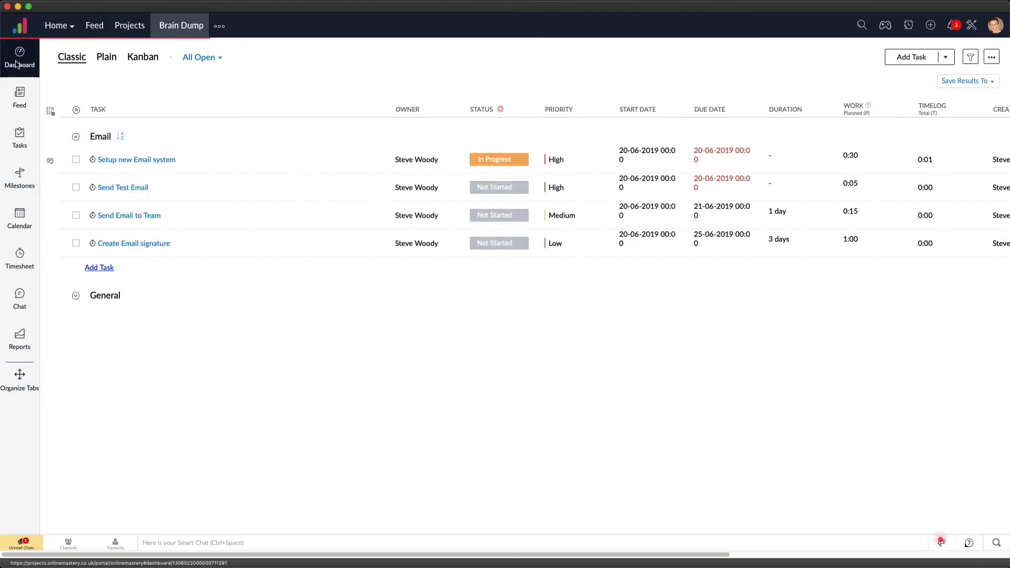
{"action": "scroll", "coordinate": [446, 365], "scroll_direction": "down", "scroll_amount": 10}
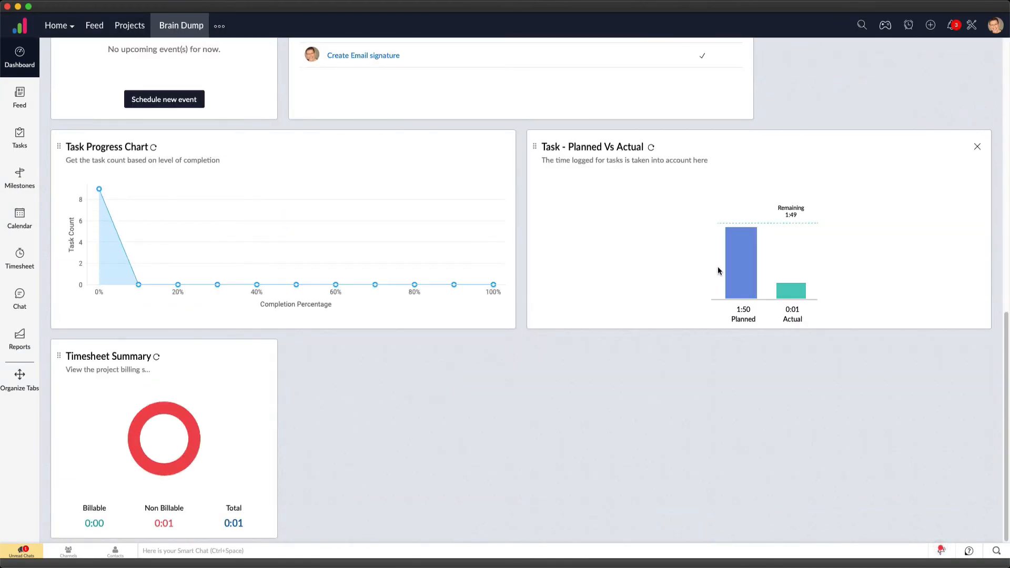
{"action": "mouse_move", "coordinate": [786, 297]}
{"action": "scroll", "coordinate": [702, 354], "scroll_direction": "up", "scroll_amount": 1}
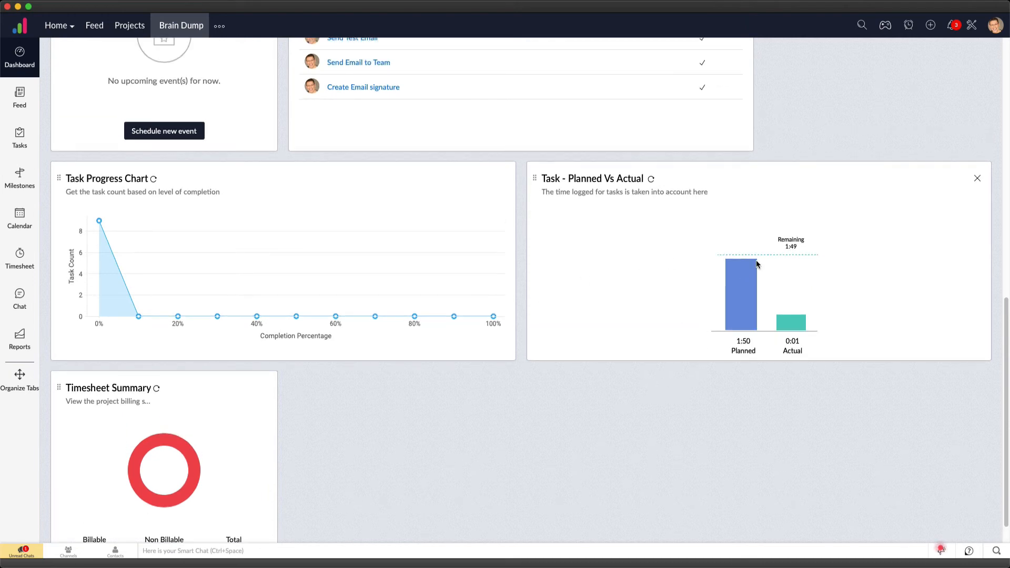
{"action": "scroll", "coordinate": [781, 308], "scroll_direction": "up", "scroll_amount": 3}
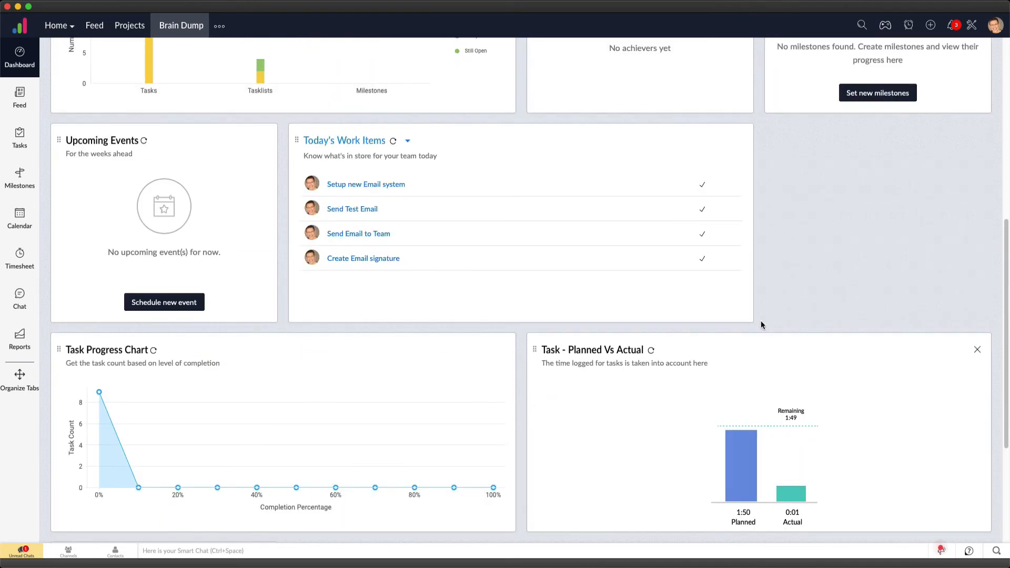
{"action": "scroll", "coordinate": [630, 230], "scroll_direction": "up", "scroll_amount": 6}
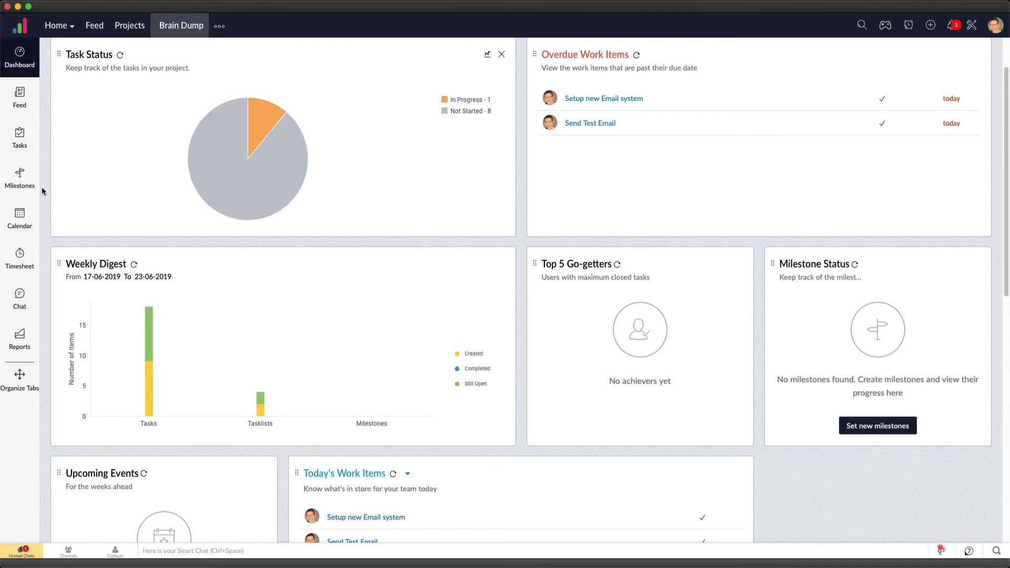
Open the Send Email to Team task from the June 2019 project calendar, set its status to Completed, and close it
{"action": "left_click", "coordinate": [24, 216]}
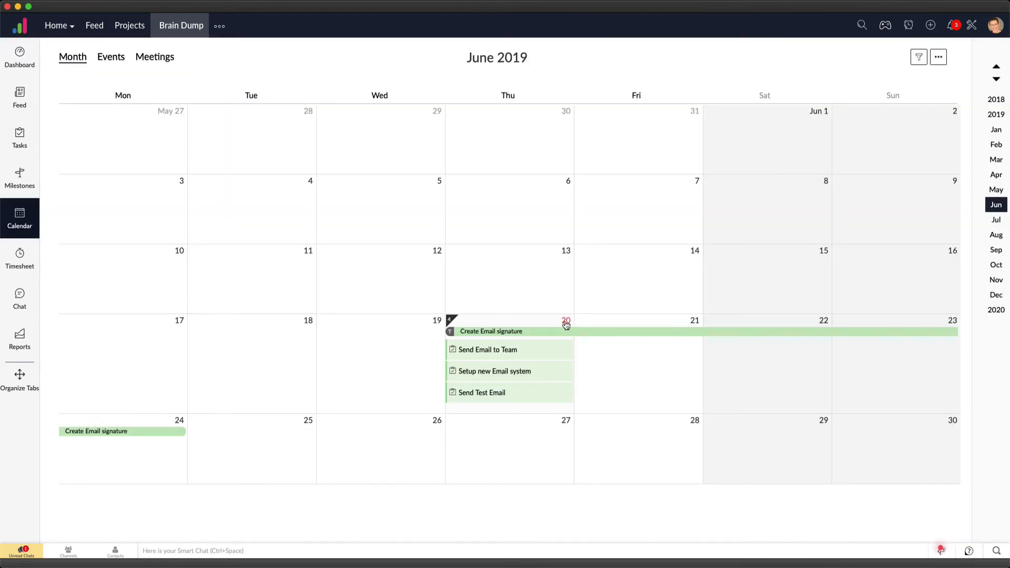
{"action": "mouse_move", "coordinate": [536, 350]}
{"action": "left_click", "coordinate": [536, 350]}
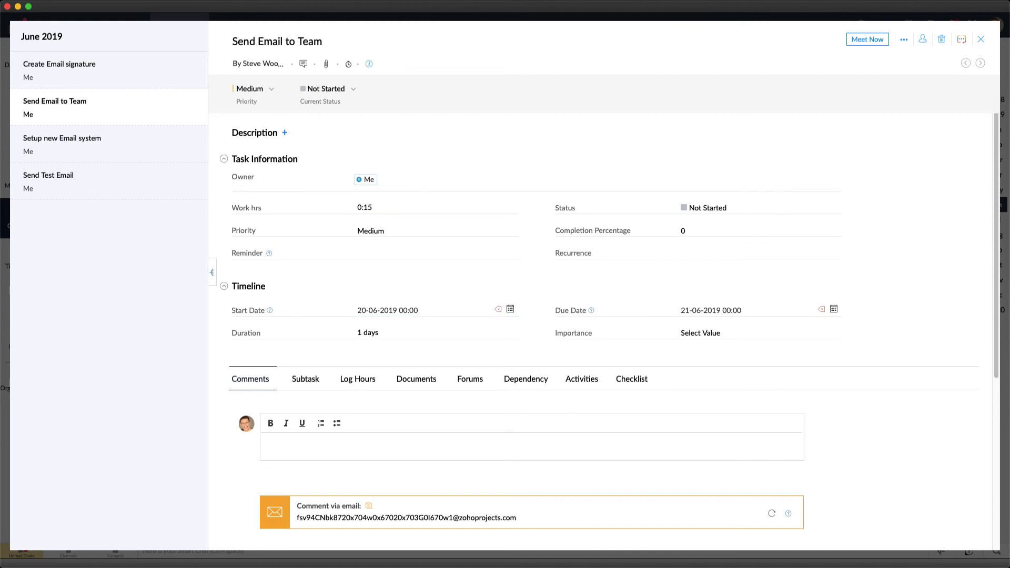
{"action": "left_click", "coordinate": [335, 90]}
{"action": "left_click", "coordinate": [328, 170]}
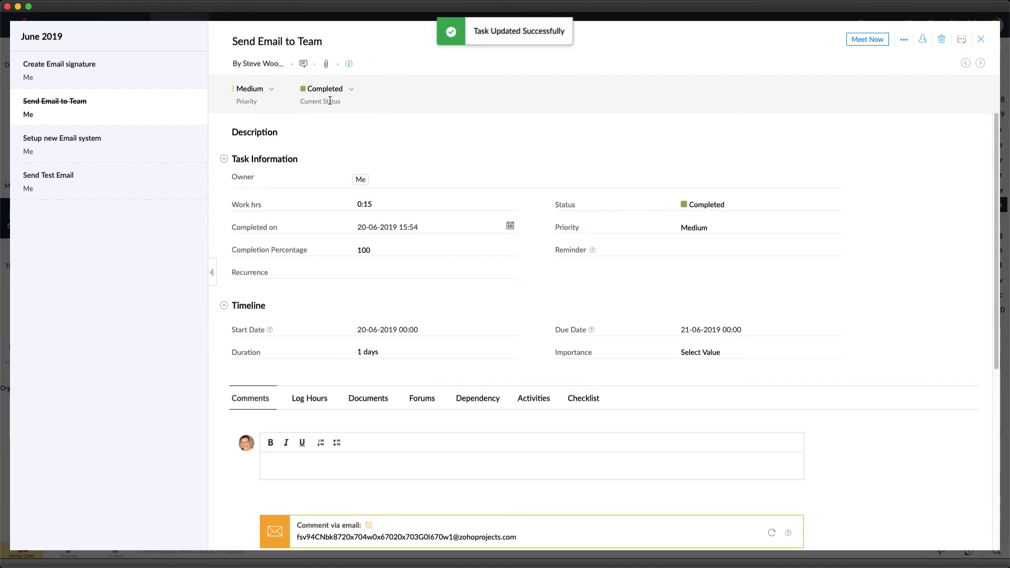
{"action": "left_click", "coordinate": [981, 39]}
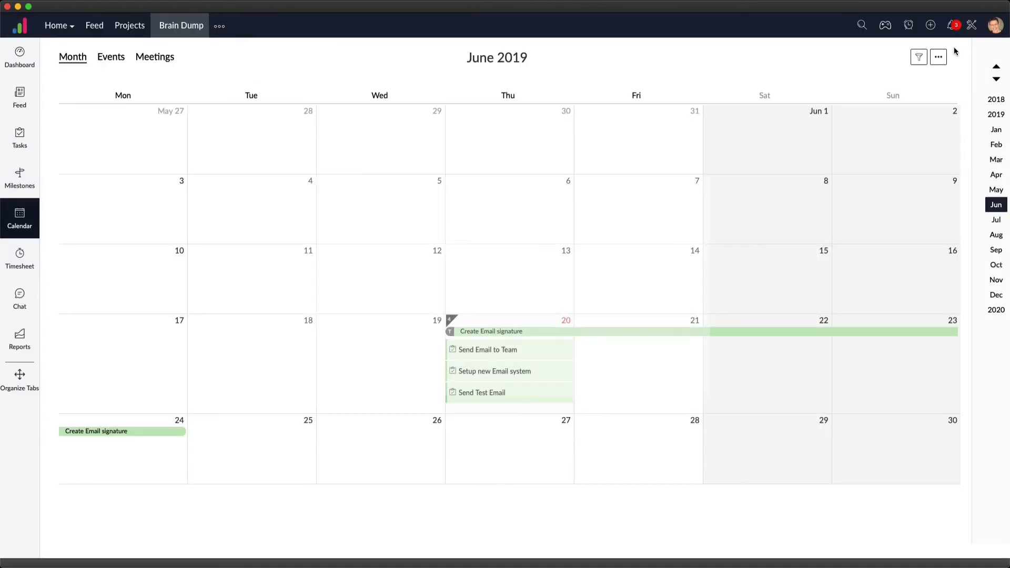
Check the open tasks list and the project calendar for the state of the 20 June email tasks
{"action": "left_click", "coordinate": [19, 138]}
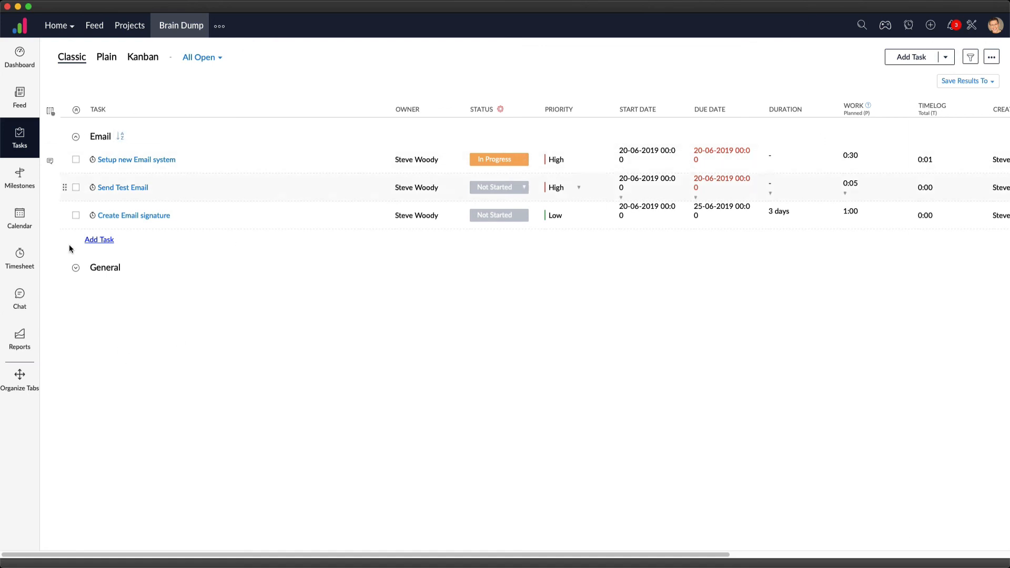
{"action": "left_click", "coordinate": [19, 217]}
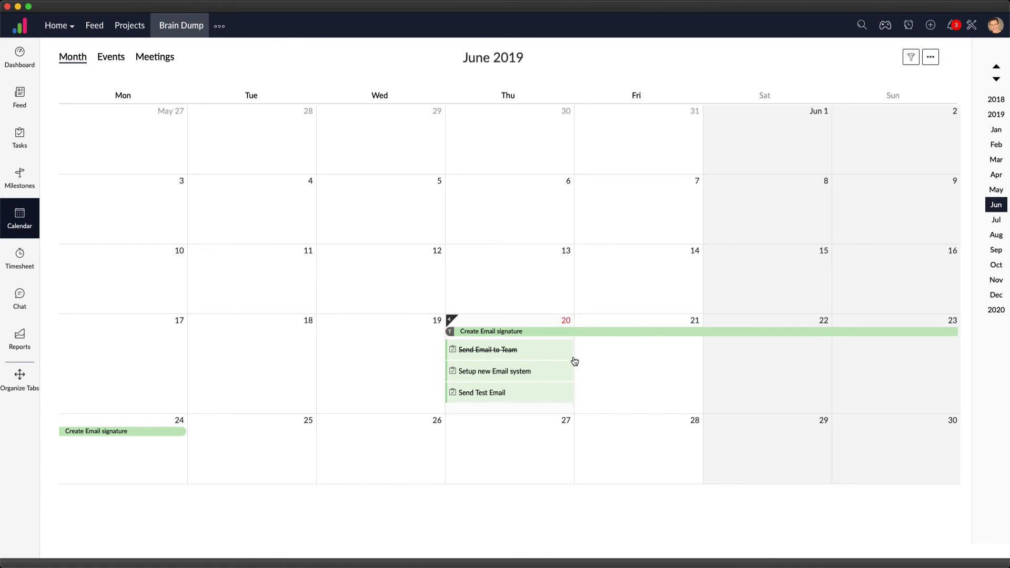
{"action": "mouse_move", "coordinate": [545, 385]}
{"action": "mouse_move", "coordinate": [539, 354]}
{"action": "mouse_move", "coordinate": [570, 396]}
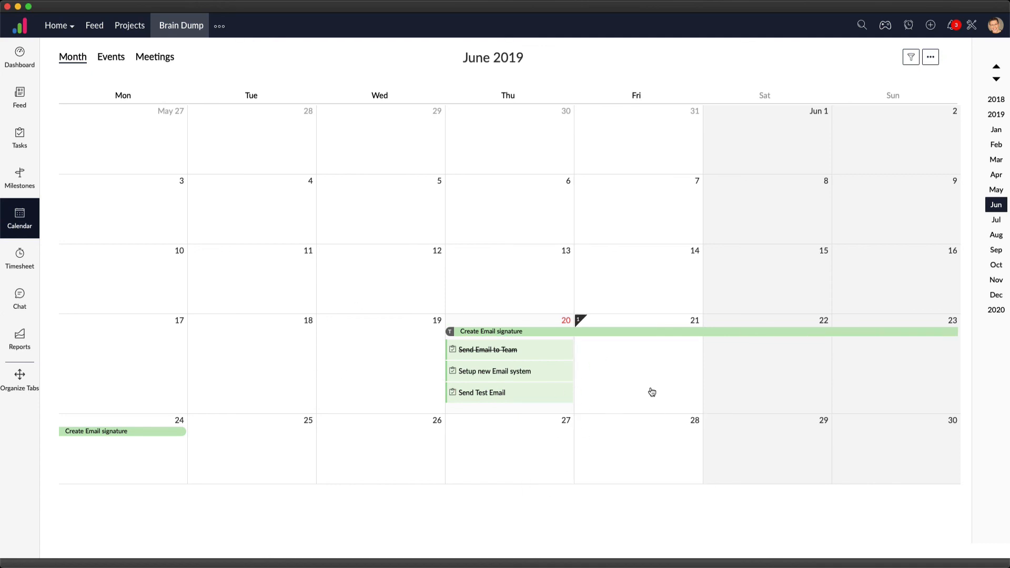